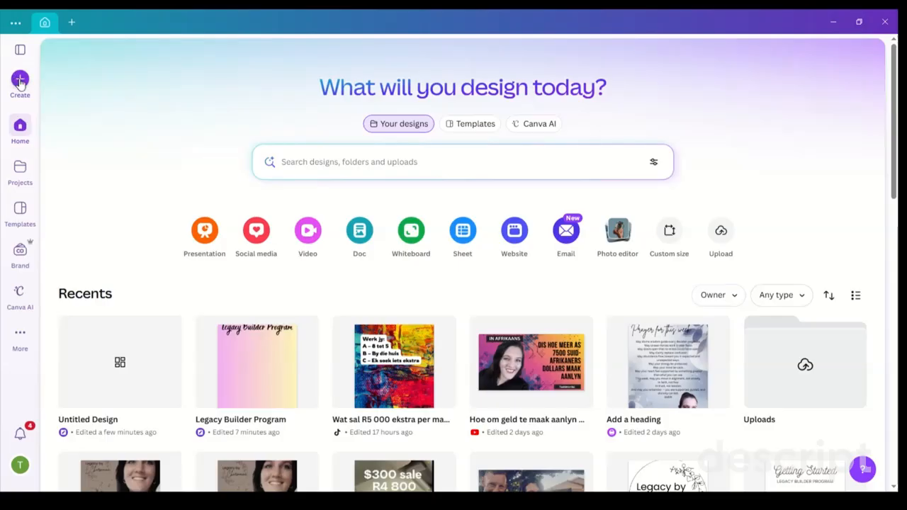
- Create a new design from the Education Booklet (A5) type, found by searching the design types for "e book"
click(20, 79)
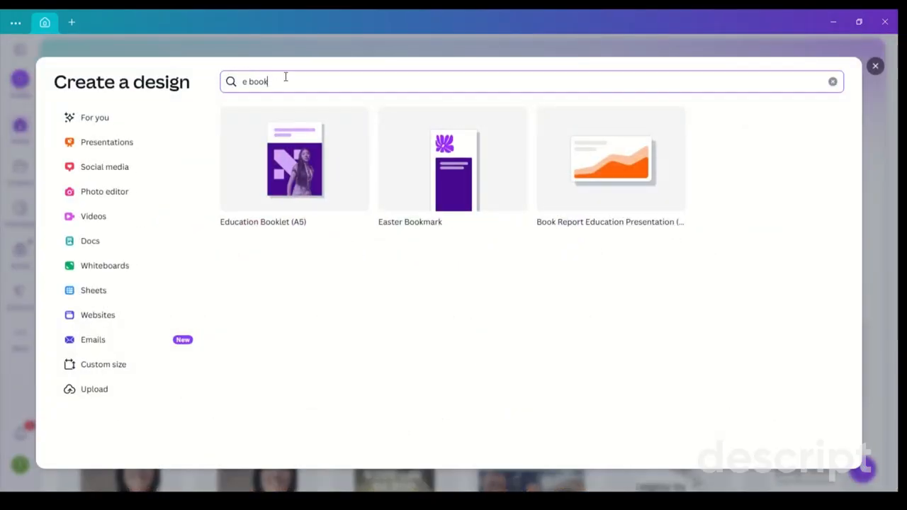
drag(286, 80, 221, 72)
text(e)
click(248, 140)
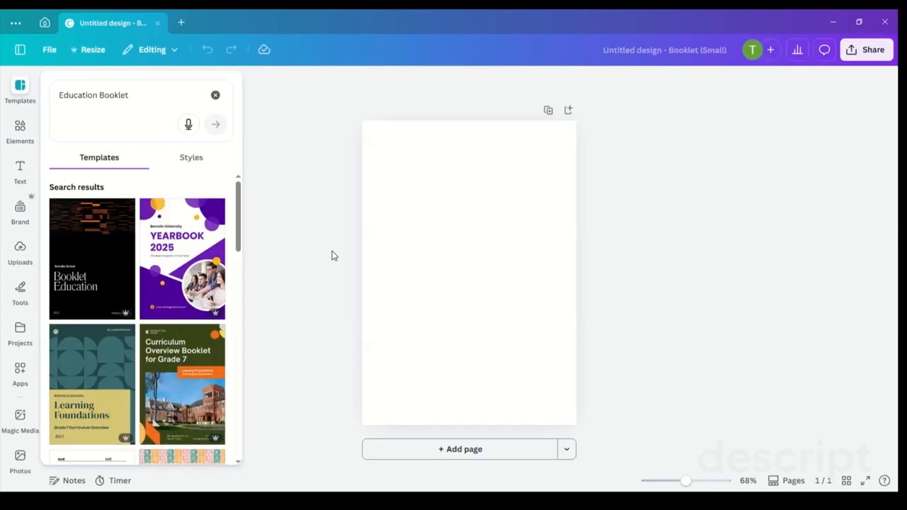
- Look through the Education Booklet template results for a suitable cover
scroll(166, 269, down, 2)
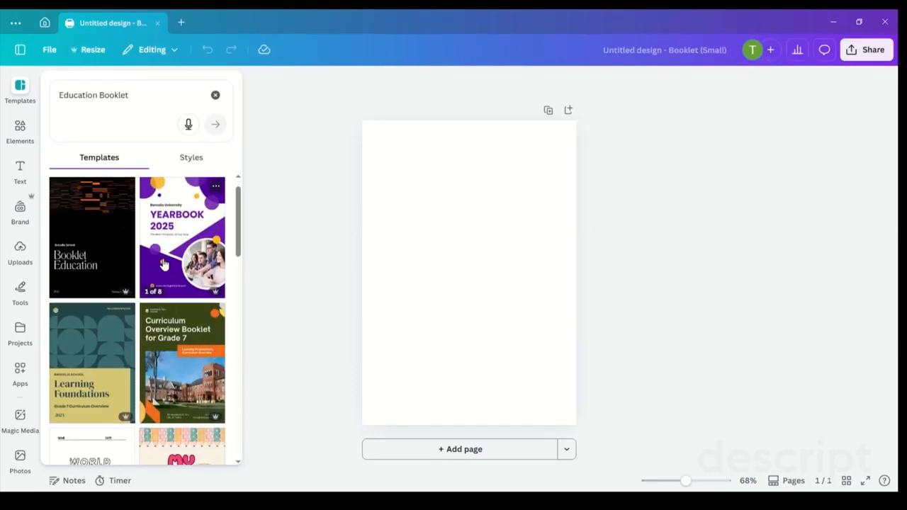
scroll(163, 265, down, 5)
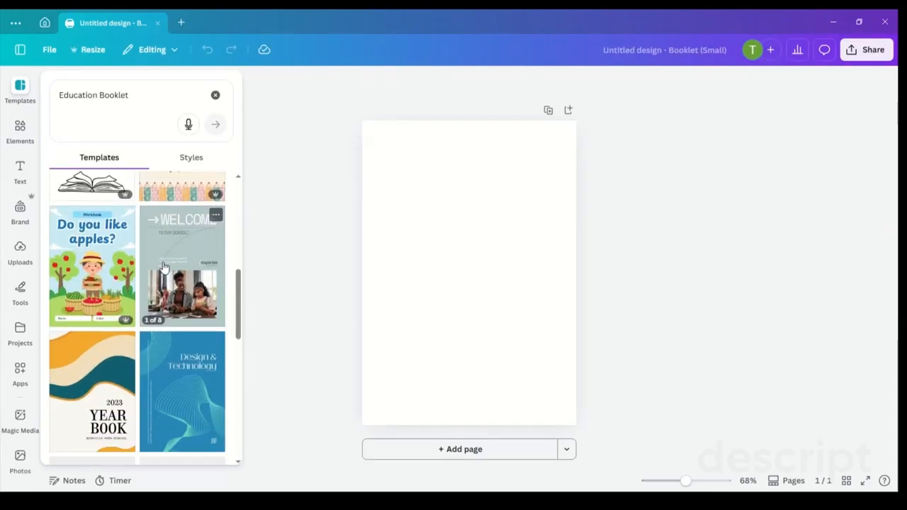
scroll(163, 269, down, 3)
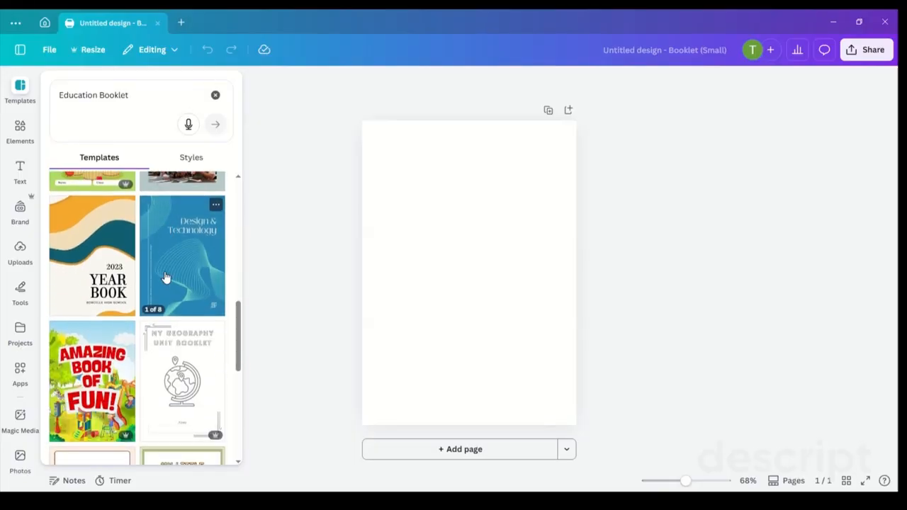
scroll(165, 277, down, 4)
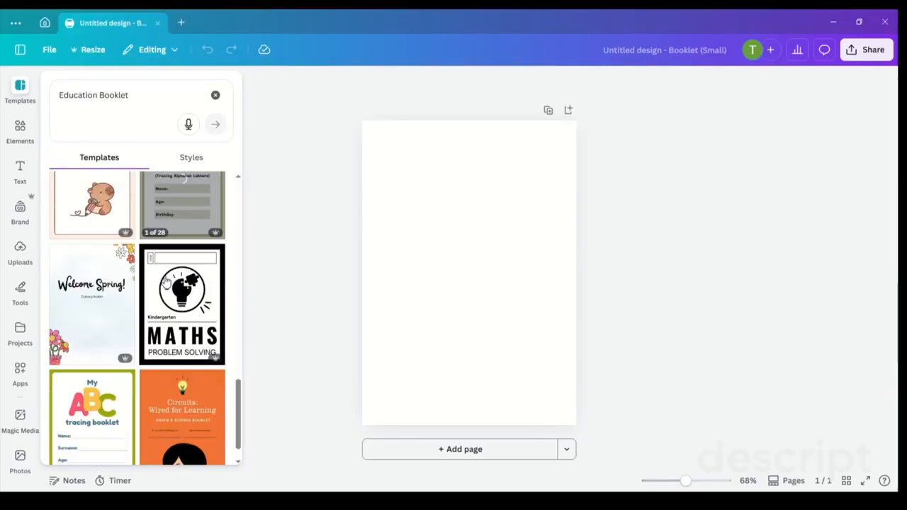
scroll(164, 281, up, 7)
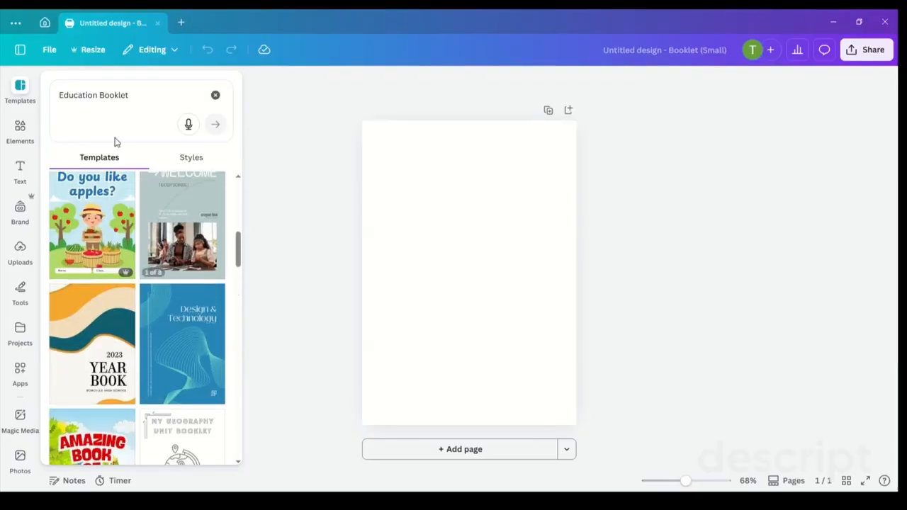
- Search the booklet templates for "mommy", and clear the search and the recent searches
click(154, 94)
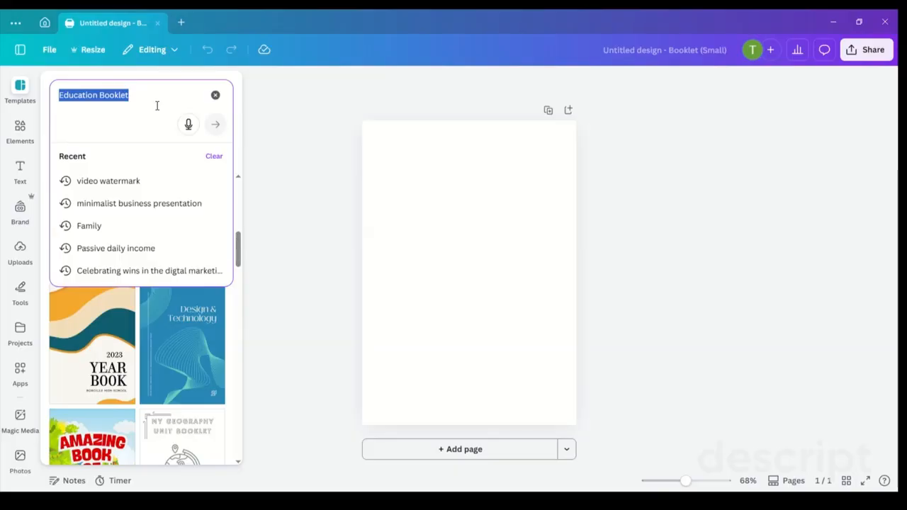
text(mommy)
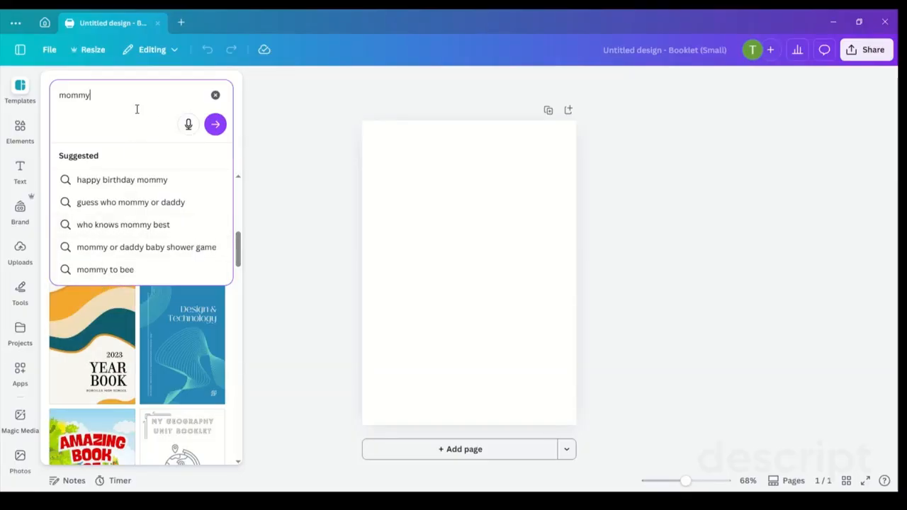
key(Return)
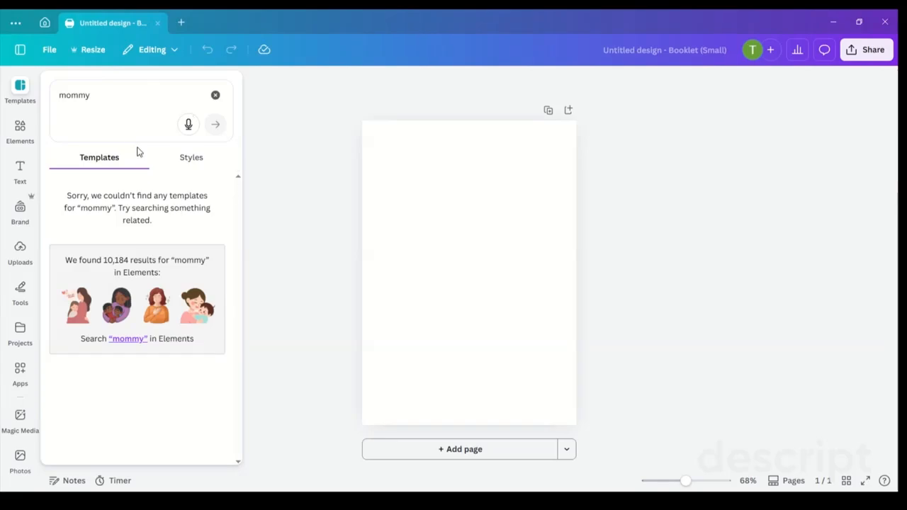
click(215, 95)
click(107, 100)
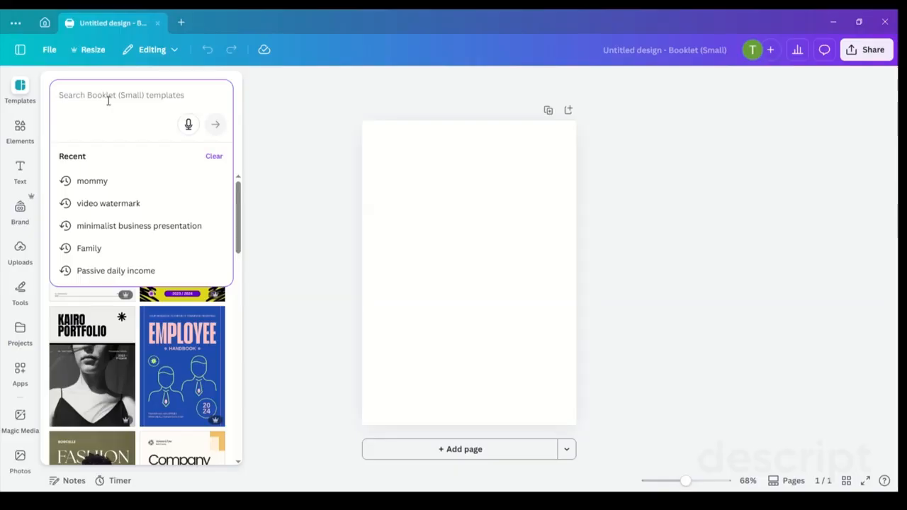
click(219, 157)
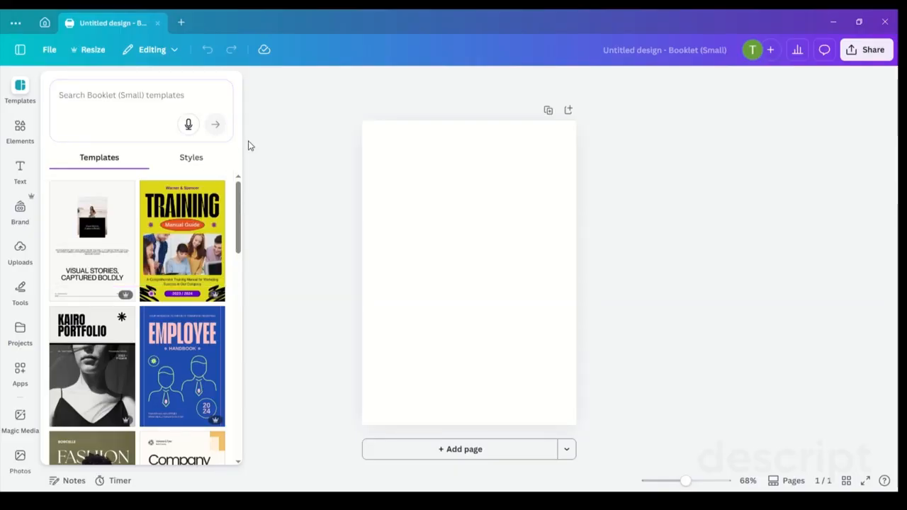
- Look through the available styles, including combinations, color palettes, font sets and recent design styles
click(183, 162)
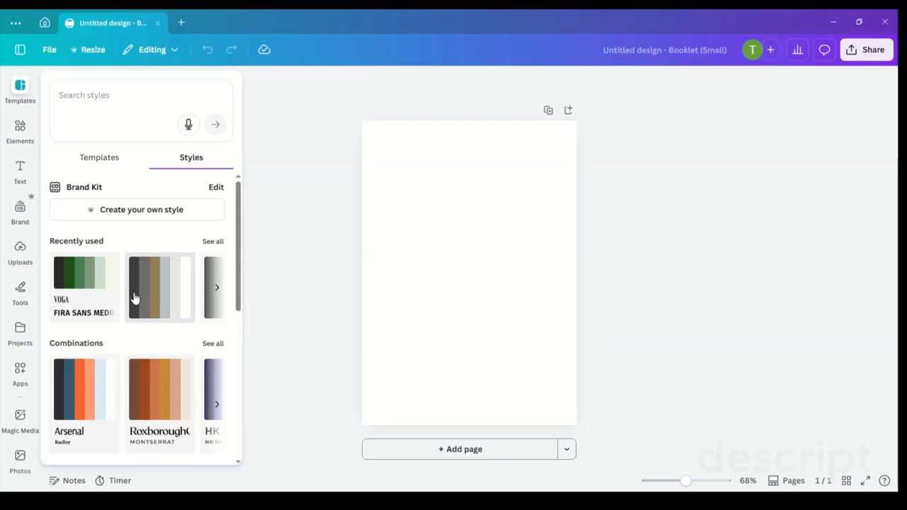
scroll(142, 283, down, 3)
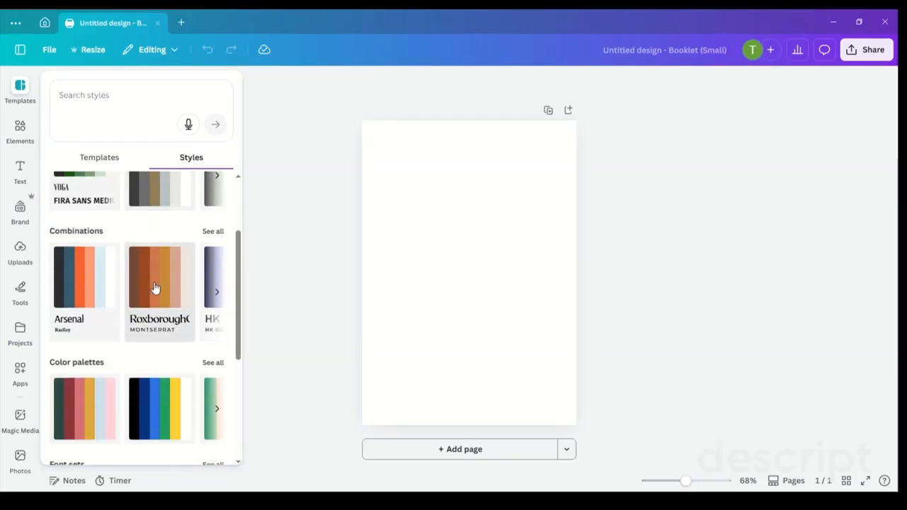
scroll(156, 288, down, 2)
scroll(178, 338, down, 5)
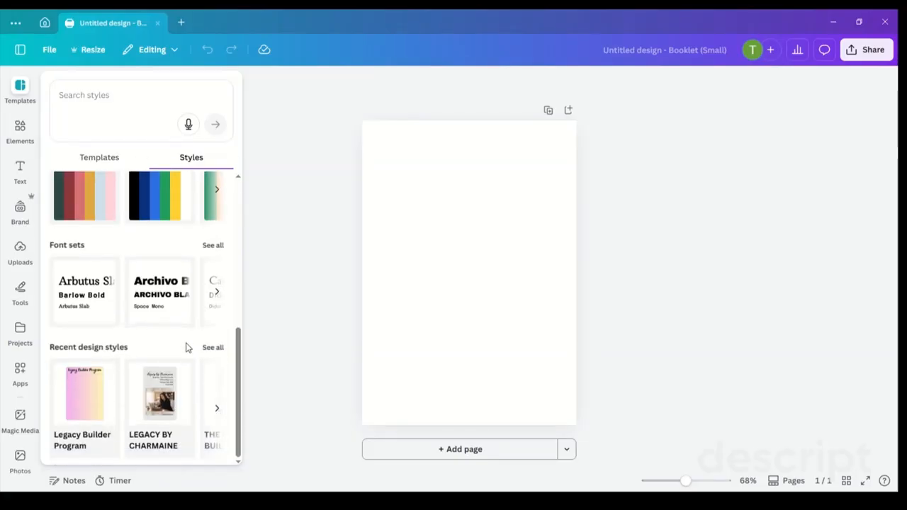
scroll(132, 267, up, 8)
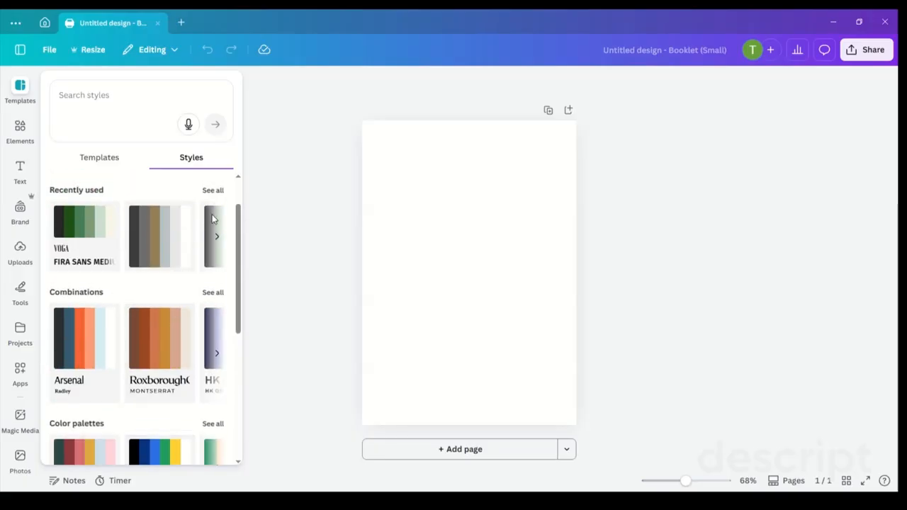
scroll(60, 320, down, 2)
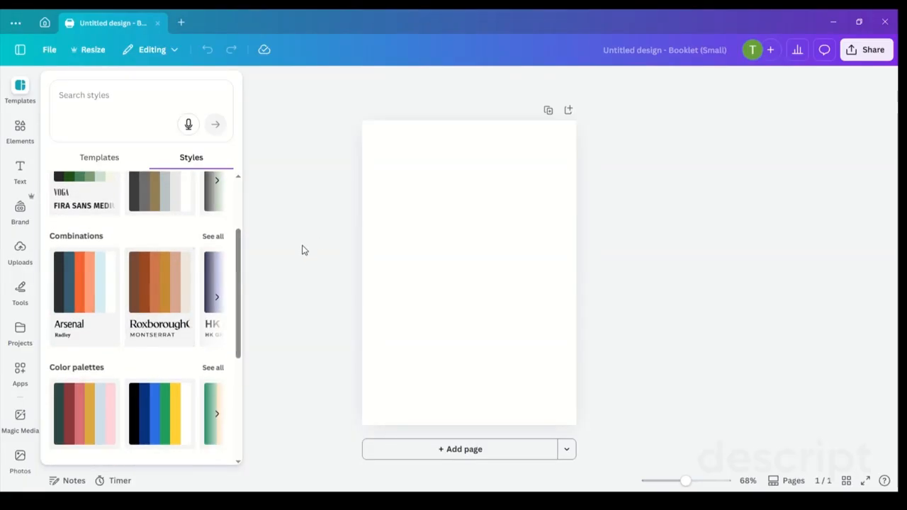
- Fill the blank page's background with the pink-to-yellow gradient from the default gradient colors
click(385, 179)
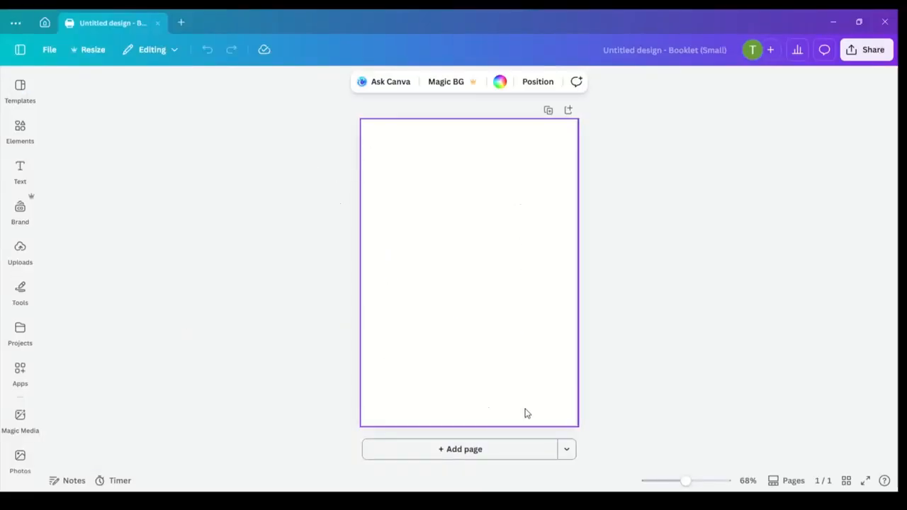
click(499, 82)
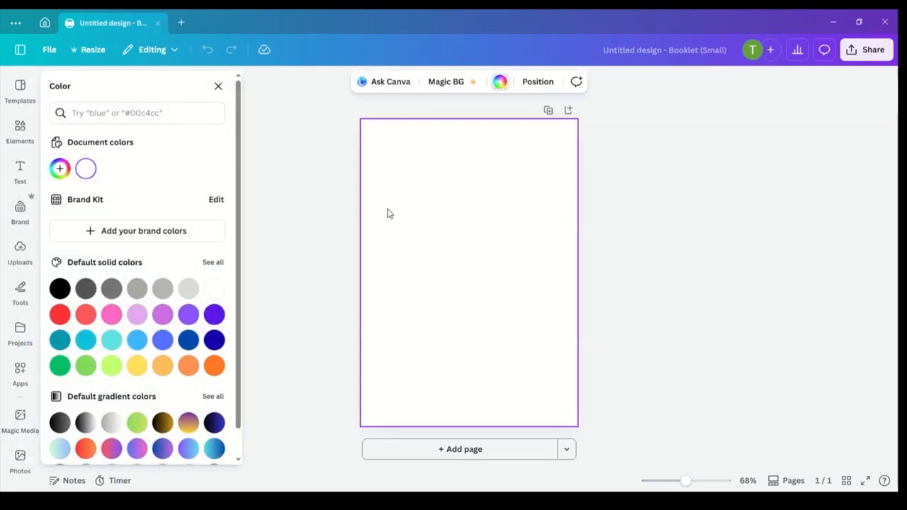
scroll(189, 303, down, 1)
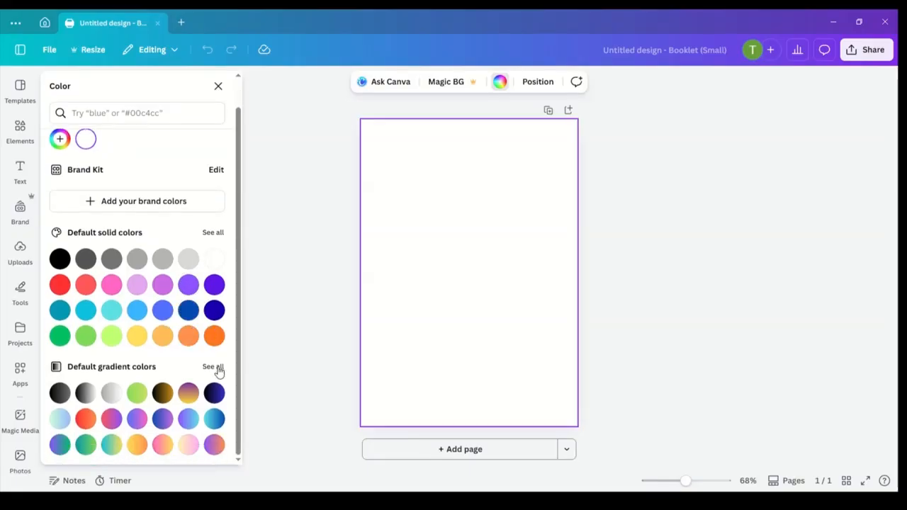
click(219, 372)
scroll(67, 361, down, 2)
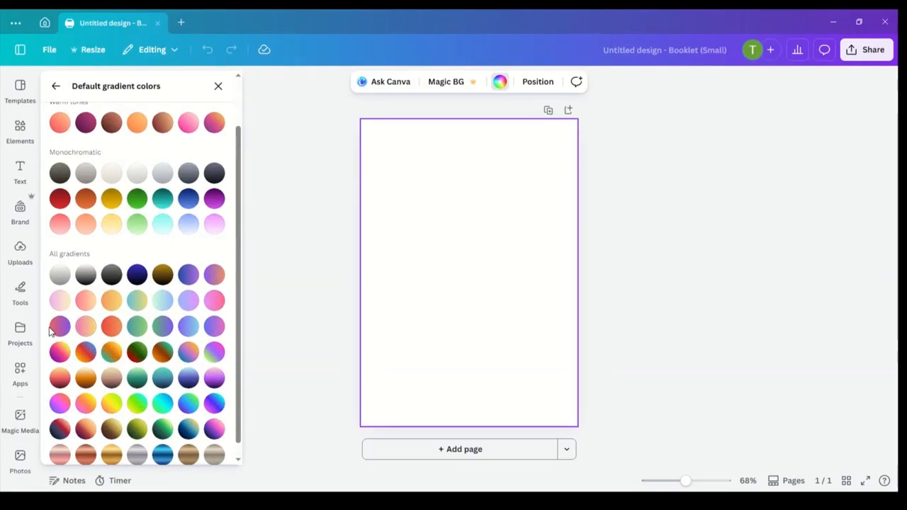
click(61, 304)
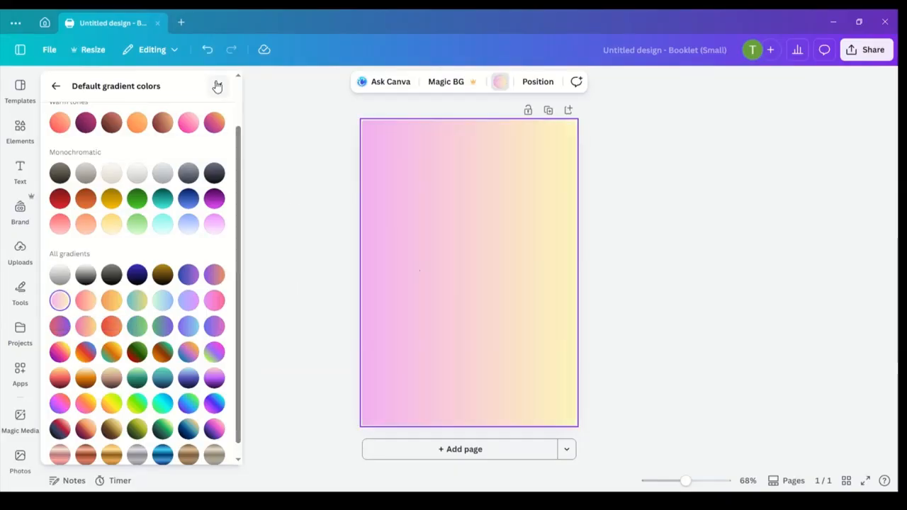
click(218, 86)
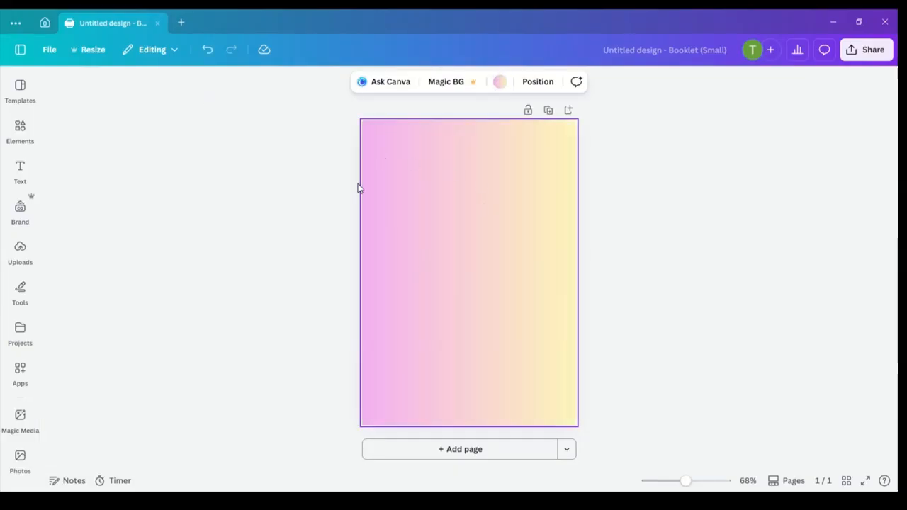
- Add a heading to the page with the text "Legacy builder program"
click(28, 261)
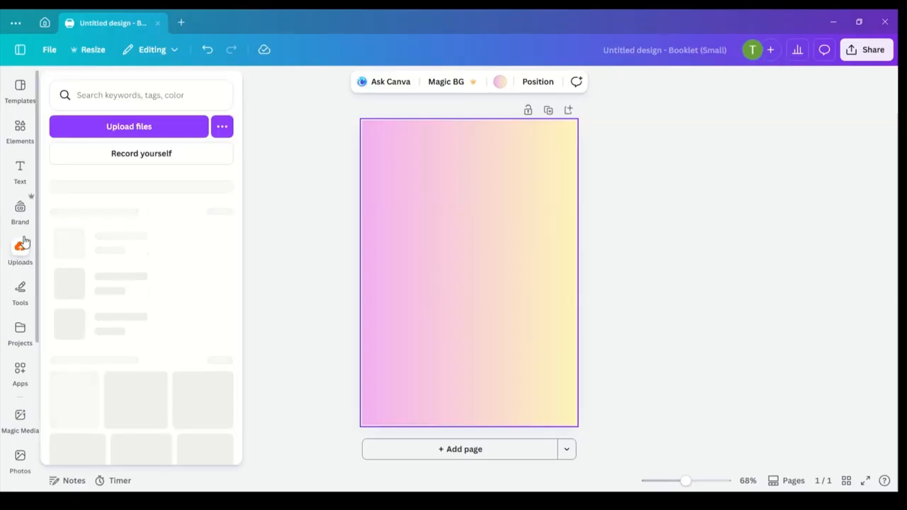
click(20, 175)
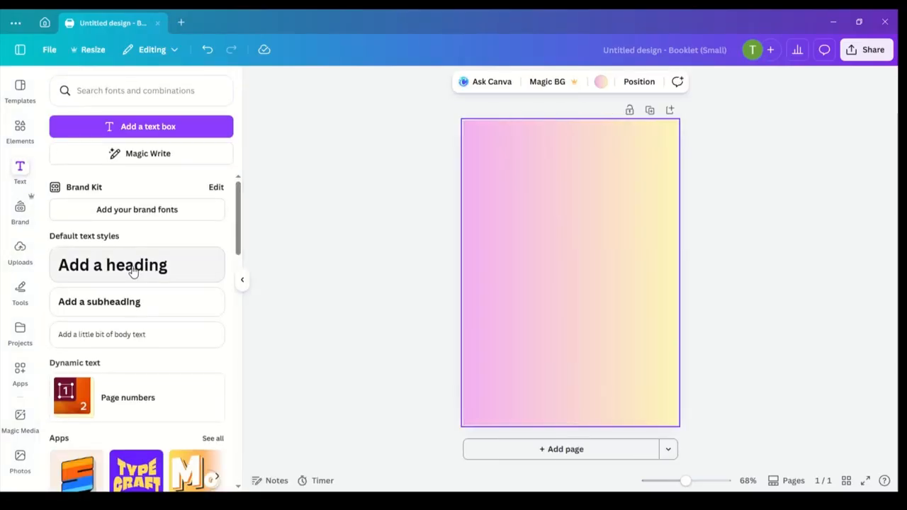
click(133, 271)
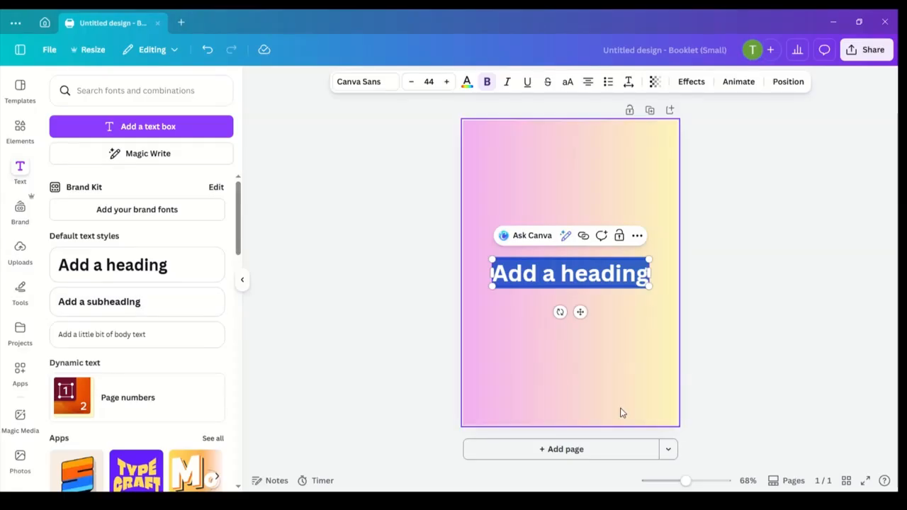
text(Legacy b)
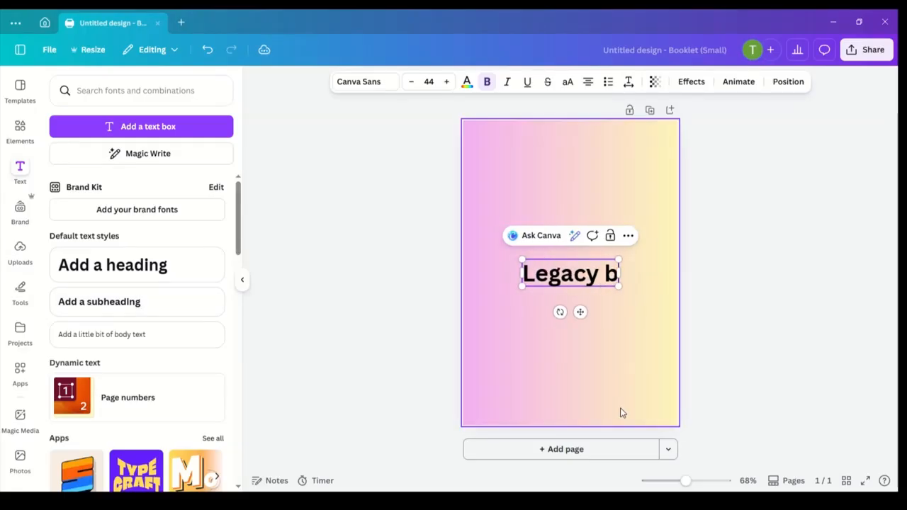
key(BackSpace)
text(builder)
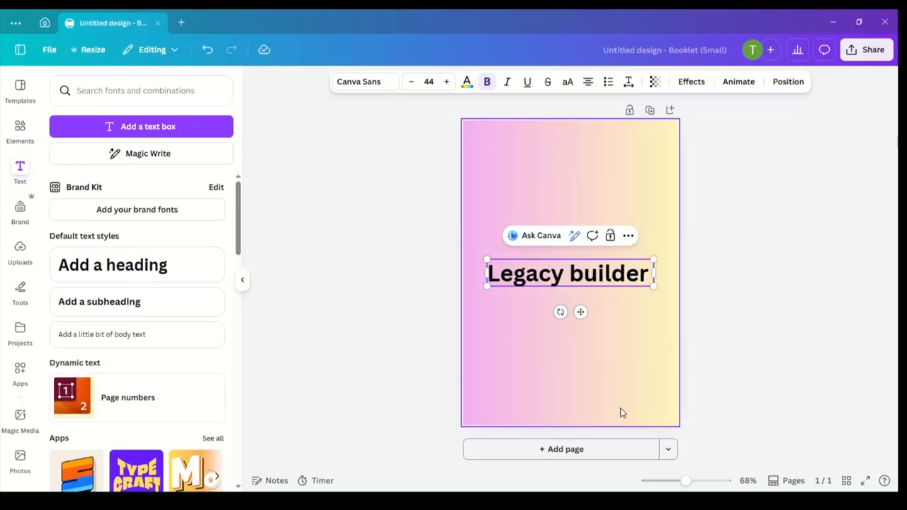
text( progra)
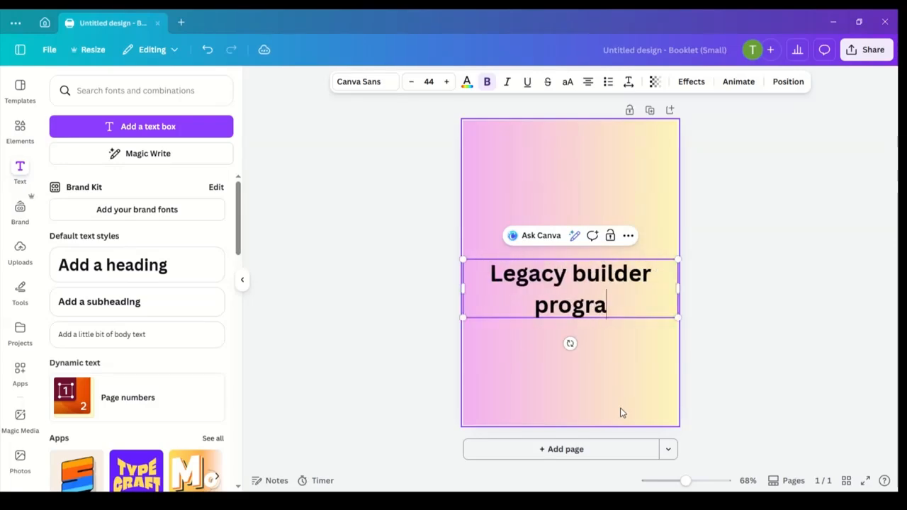
text(m)
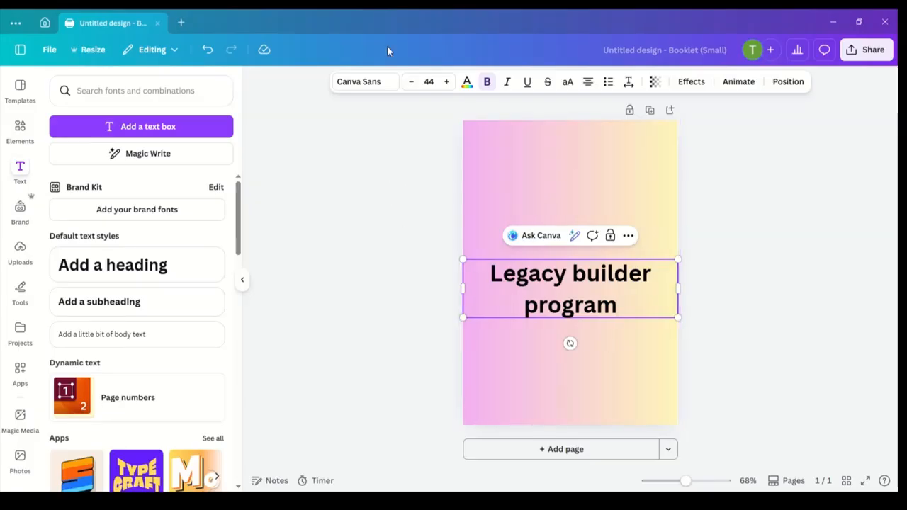
- Try the handwriting fonts Apricots and Brittany on the "Legacy builder program" heading
click(379, 84)
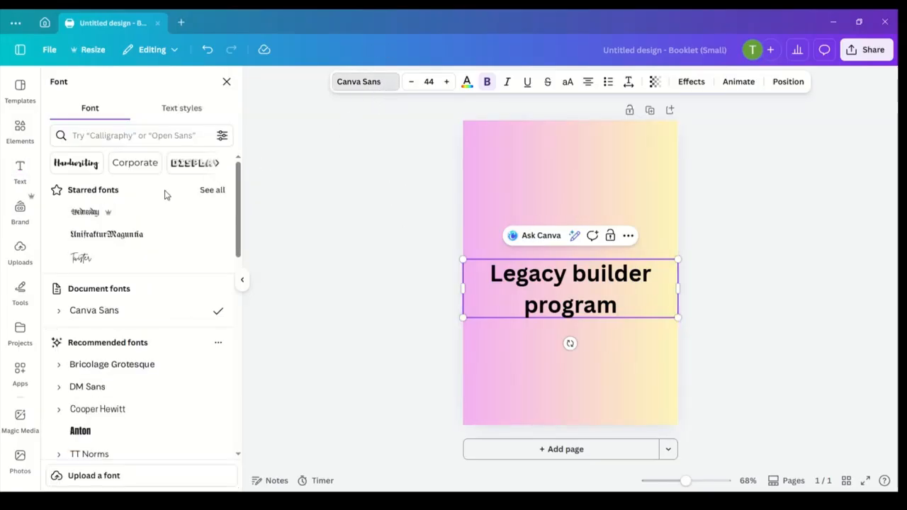
click(76, 163)
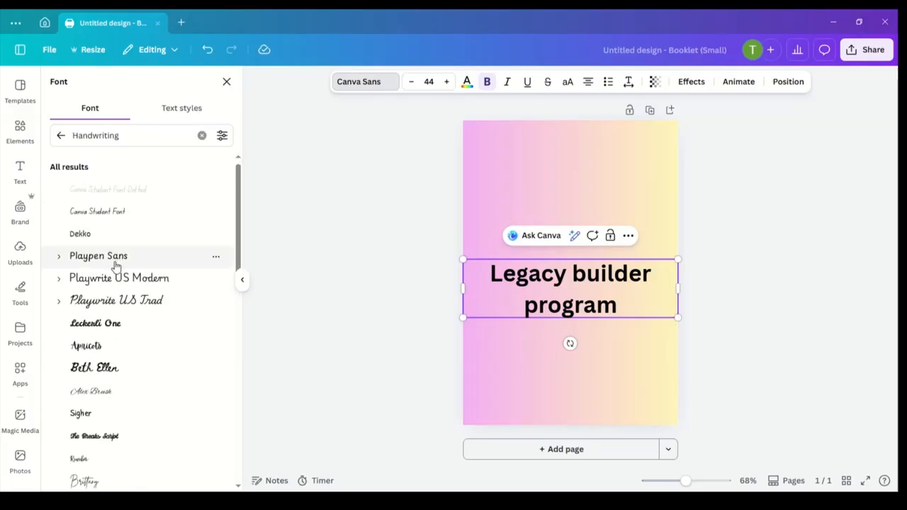
scroll(115, 266, down, 3)
click(104, 237)
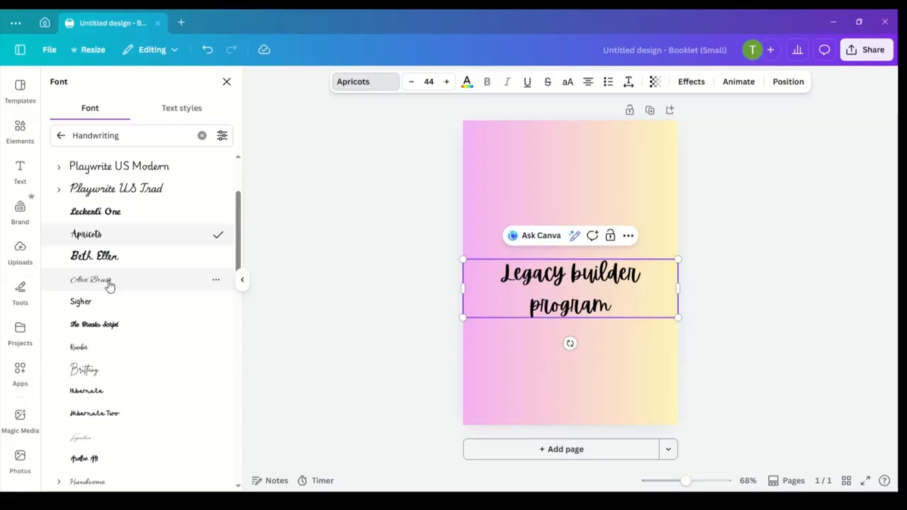
scroll(124, 305, down, 1)
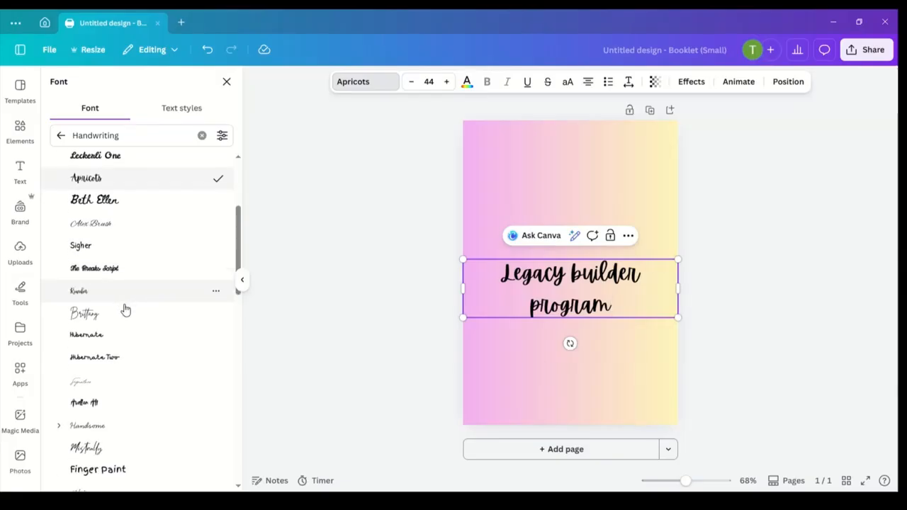
click(125, 310)
scroll(124, 326, down, 1)
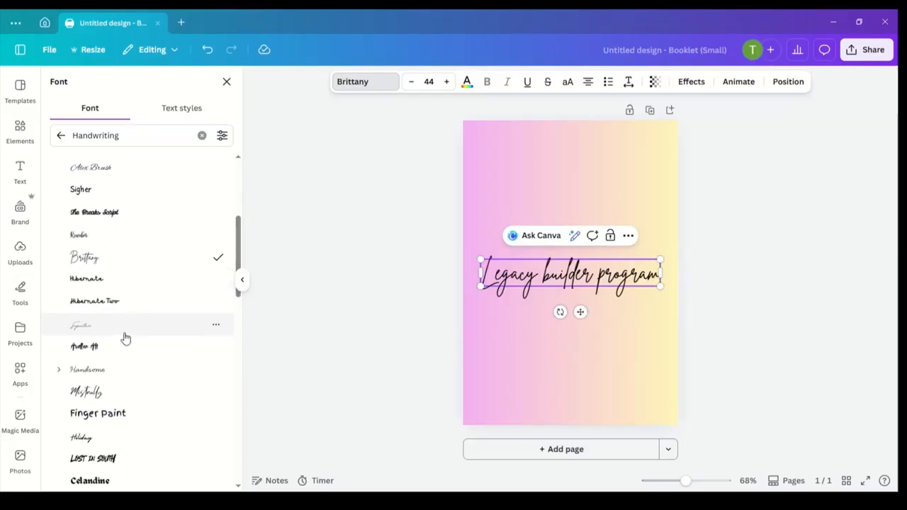
- Set the heading's font to Mistrully and add that font to the starred fonts
click(117, 392)
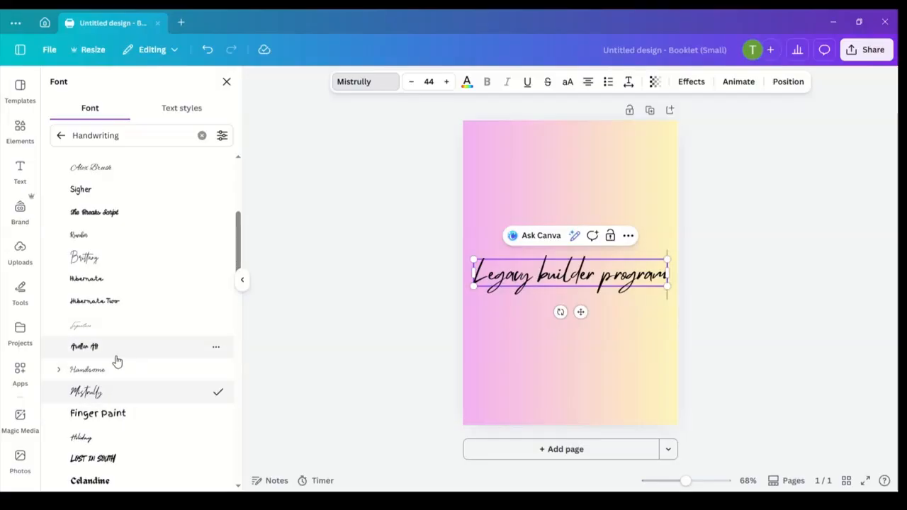
click(216, 393)
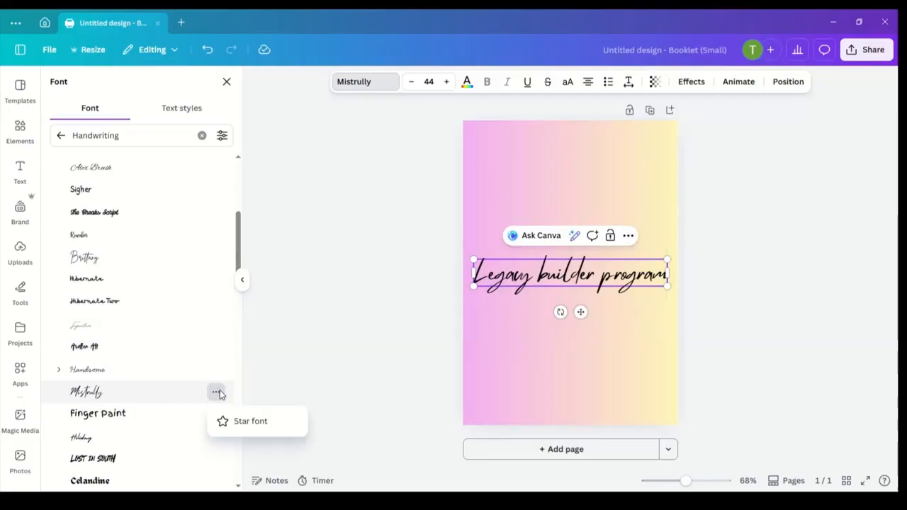
scroll(170, 348, down, 1)
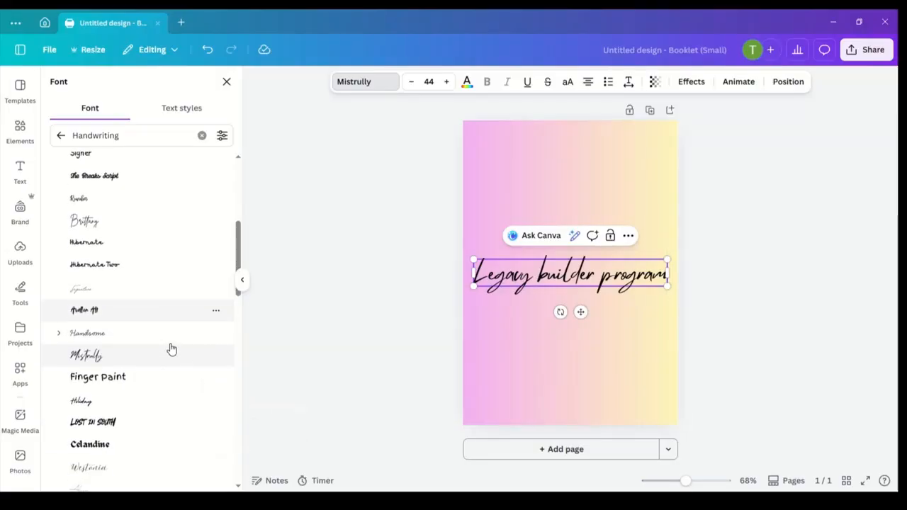
scroll(169, 347, up, 4)
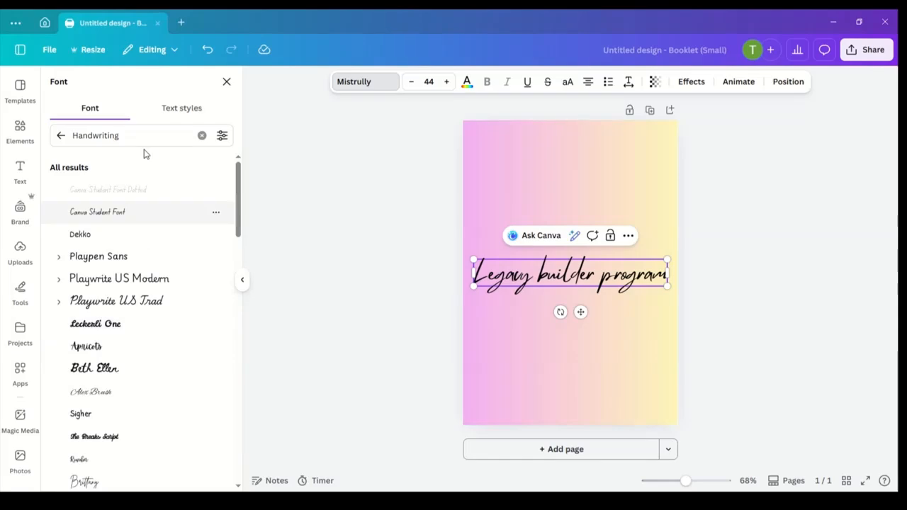
- Try the corporate fonts Paalalabas Wide and Alike on the heading, and return to the main font list
click(61, 135)
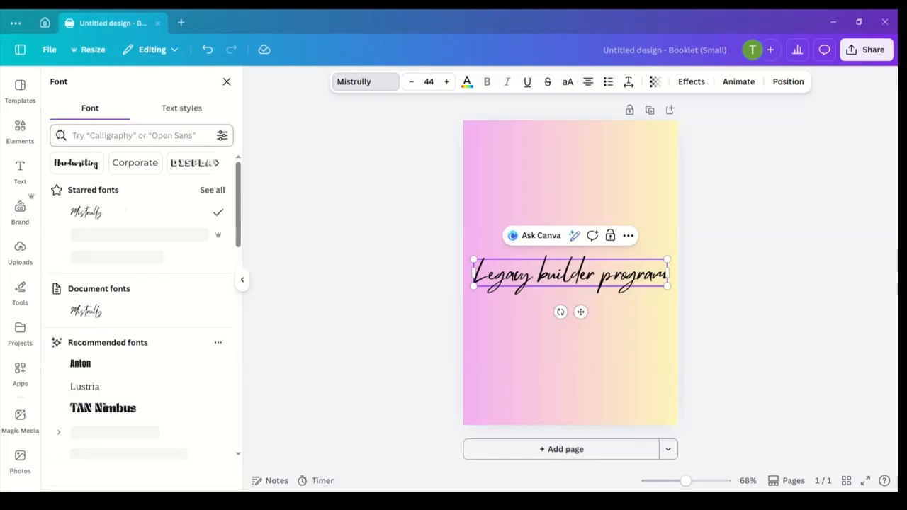
click(156, 163)
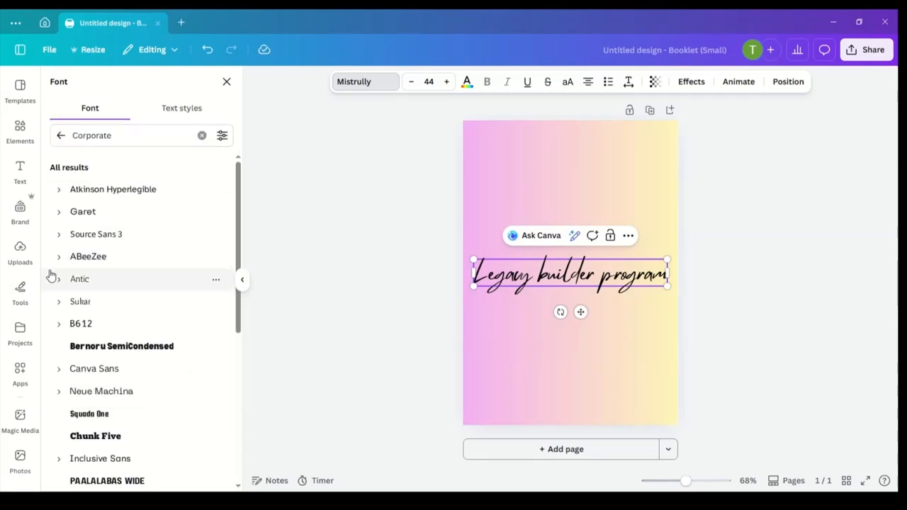
scroll(138, 369, down, 3)
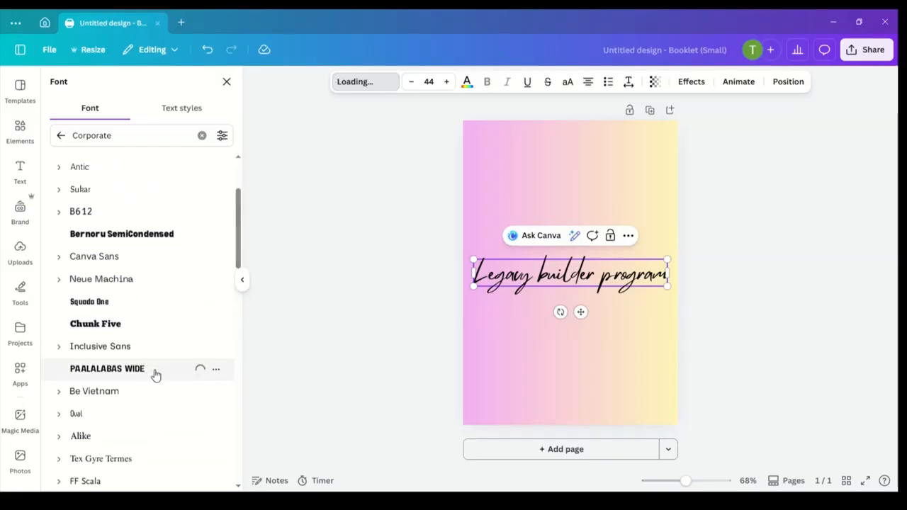
scroll(156, 376, down, 2)
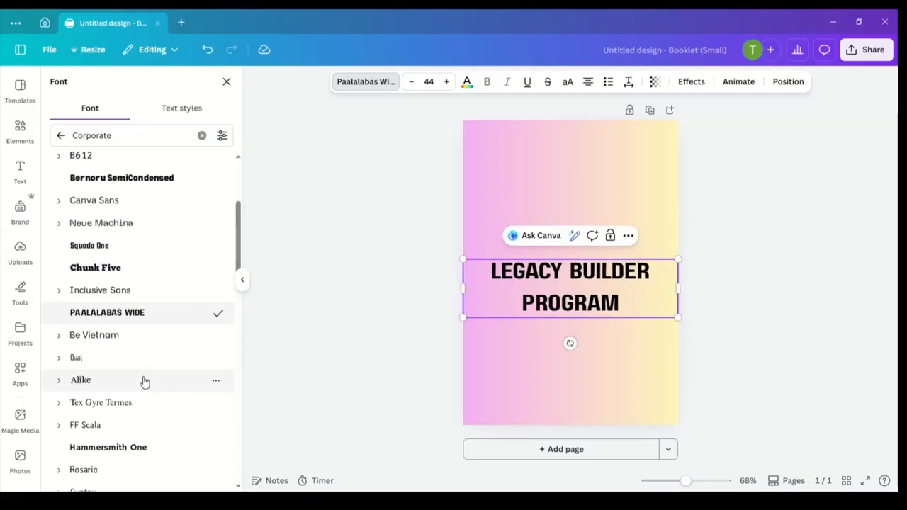
click(144, 382)
scroll(145, 365, down, 2)
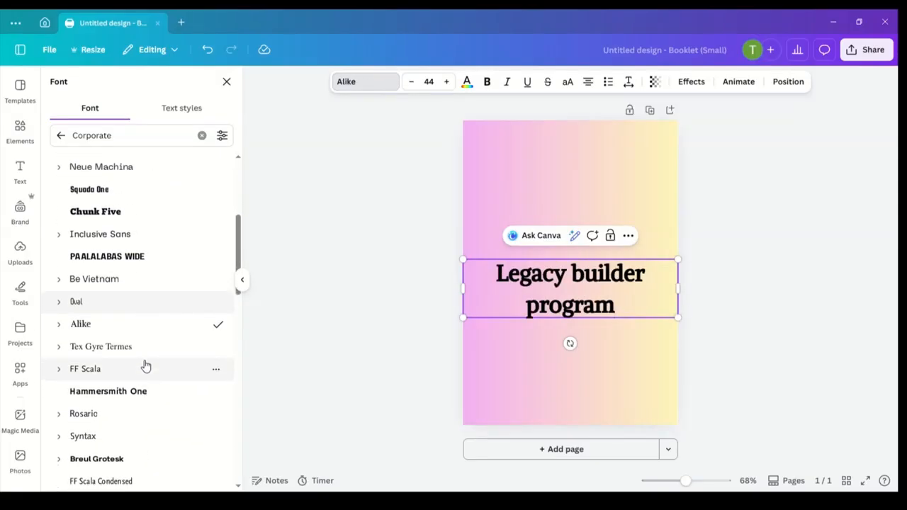
scroll(148, 358, down, 4)
scroll(168, 334, up, 10)
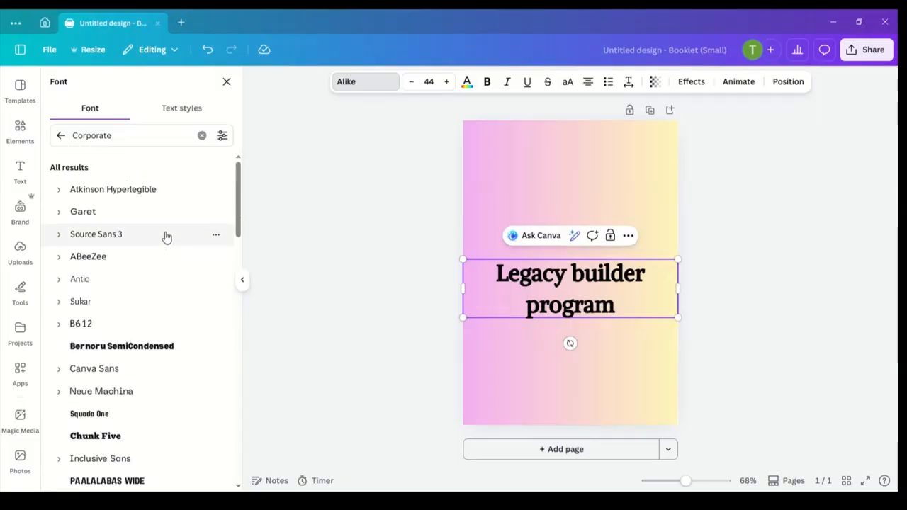
click(60, 136)
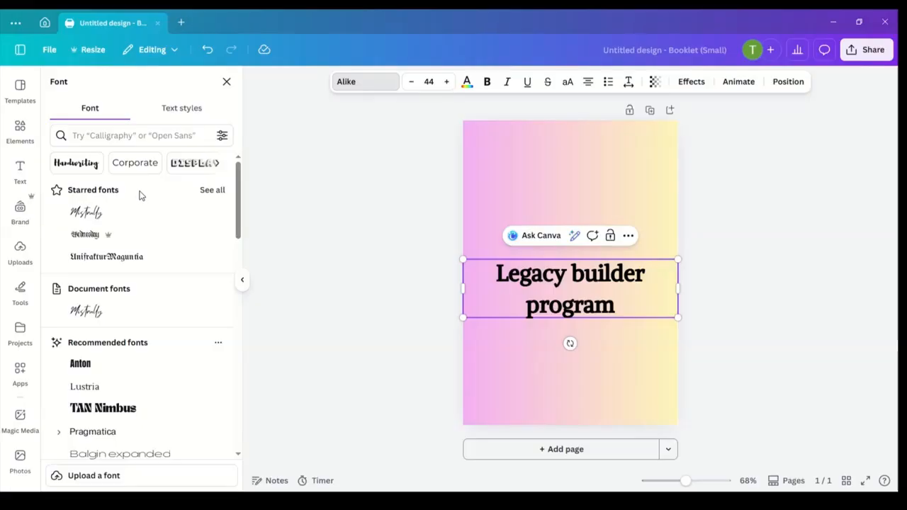
- Apply the starred Mistrully font to the heading again and move the heading up near the page's top edge
click(84, 212)
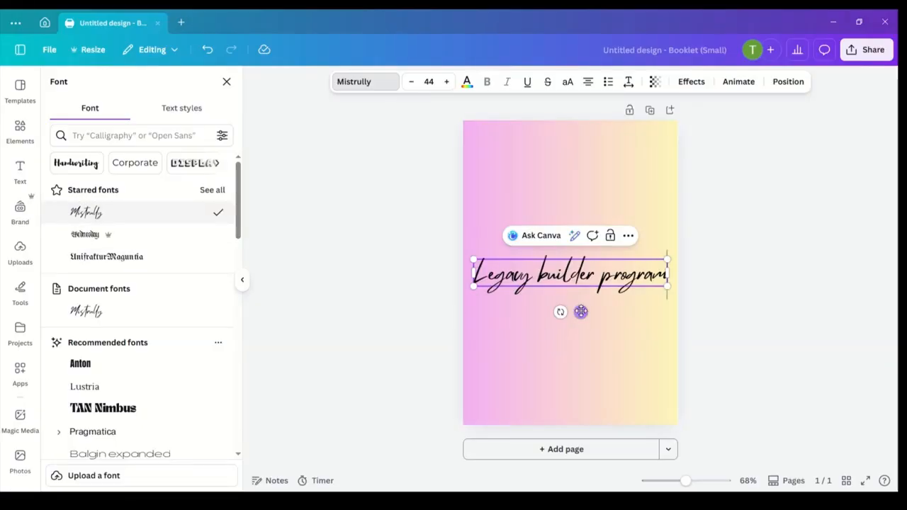
drag(580, 312, 579, 202)
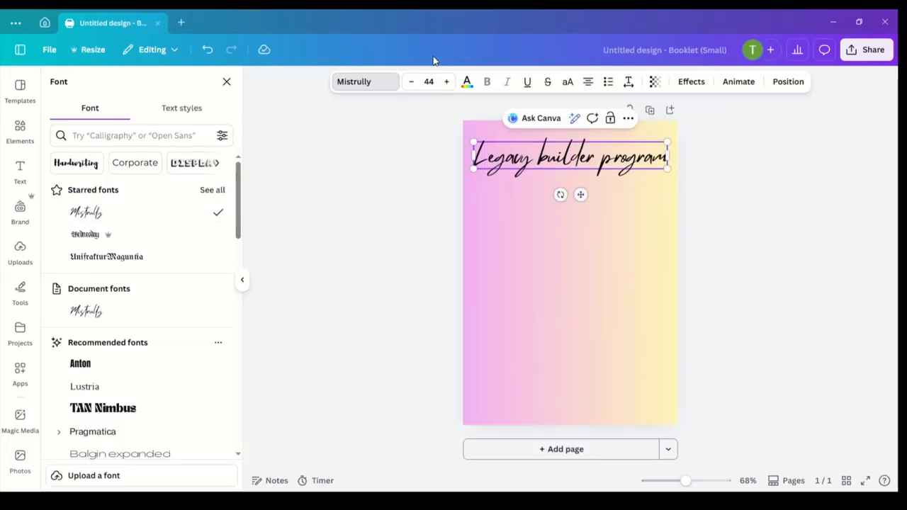
- Enlarge the heading's font size to 54, and reduce it to 46
click(447, 82)
click(447, 82)
click(448, 82)
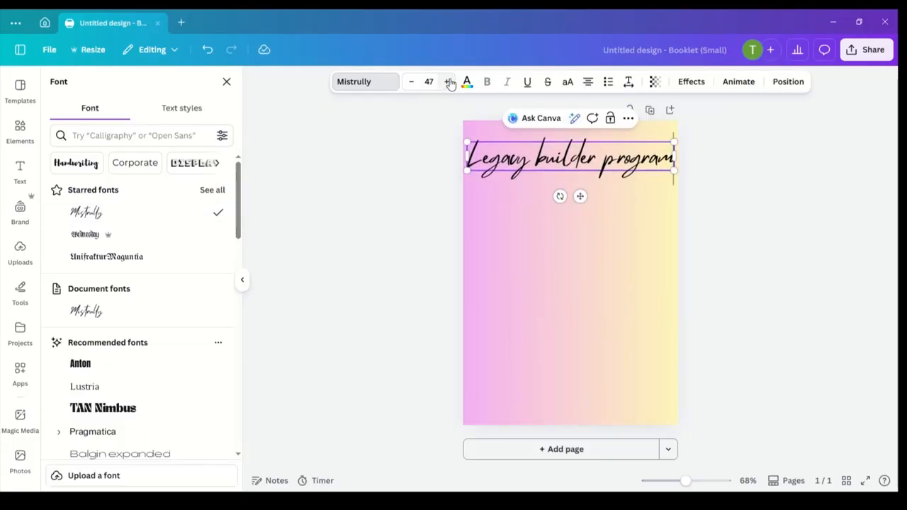
click(449, 83)
click(449, 83)
click(450, 83)
click(450, 83)
click(450, 83)
click(449, 83)
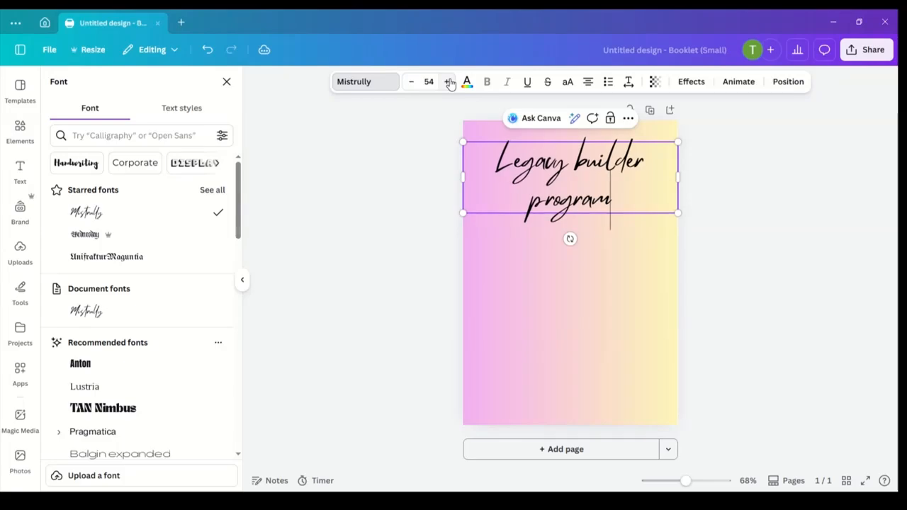
click(446, 83)
click(412, 82)
click(413, 82)
click(412, 82)
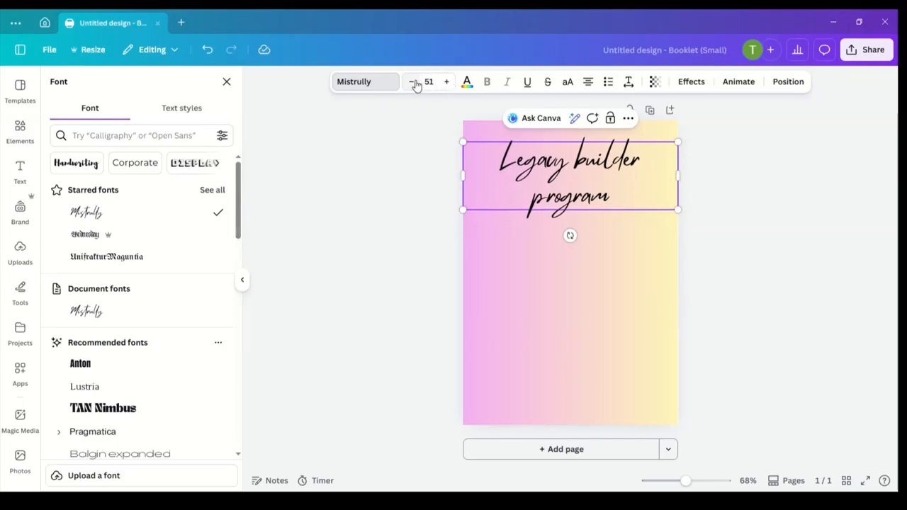
click(413, 83)
click(413, 82)
click(413, 82)
click(413, 83)
click(412, 82)
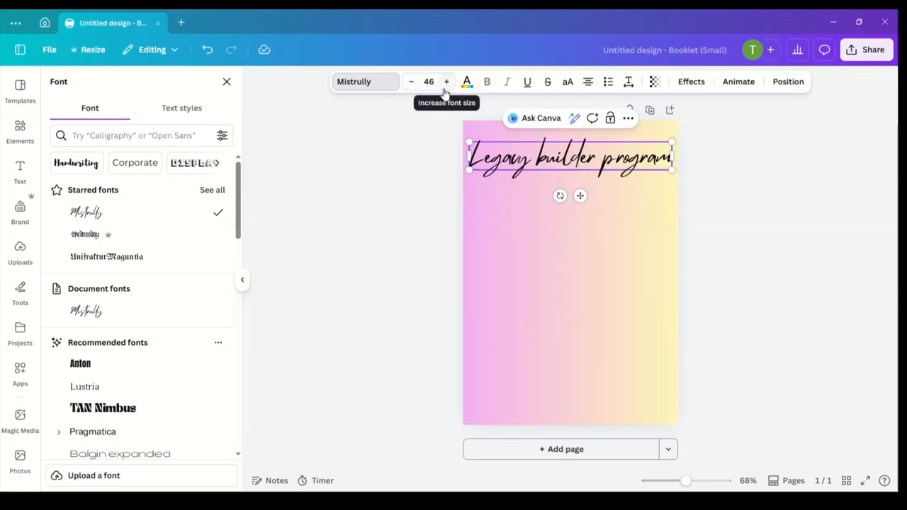
- Narrow the heading's text box so the text wraps onto two lines, scale it to font size 47.1 and move it slightly up
mouse_move(469, 156)
mouse_down()
mouse_move(525, 152)
mouse_move(469, 154)
mouse_move(511, 154)
mouse_move(480, 154)
mouse_up()
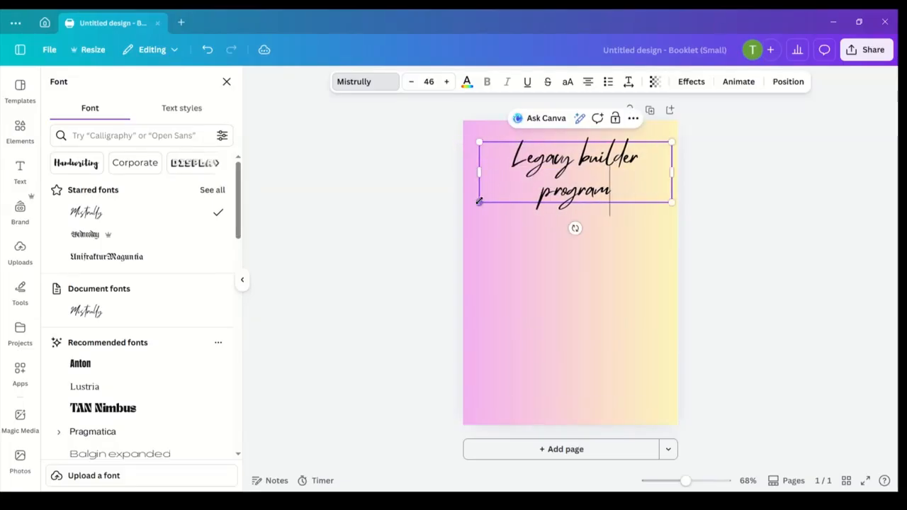
mouse_move(480, 202)
mouse_down()
mouse_move(543, 176)
mouse_move(474, 203)
mouse_up()
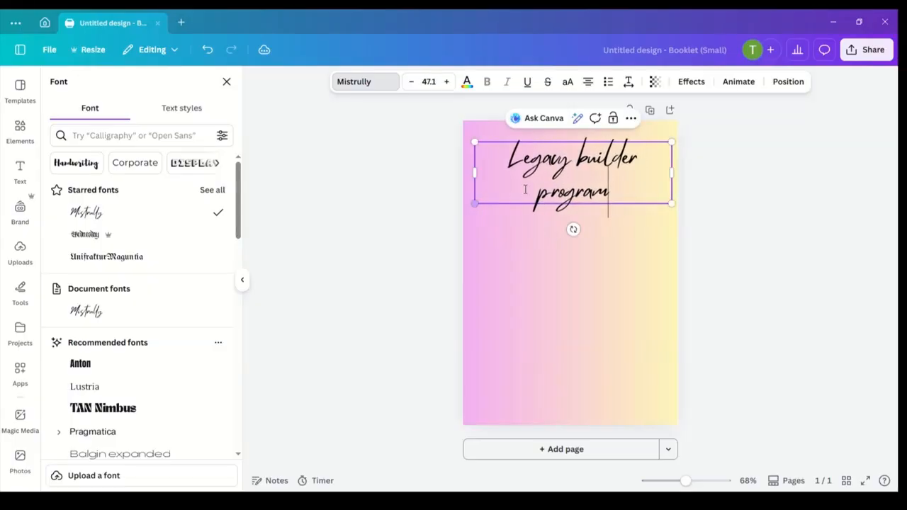
drag(587, 186, 583, 170)
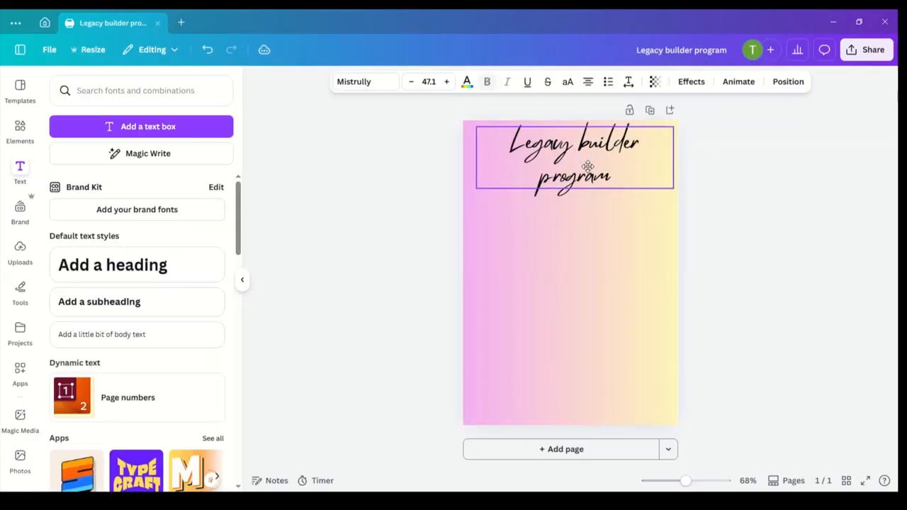
- Align the heading text to the right and nudge the heading slightly down from the page's top edge
click(589, 82)
click(589, 82)
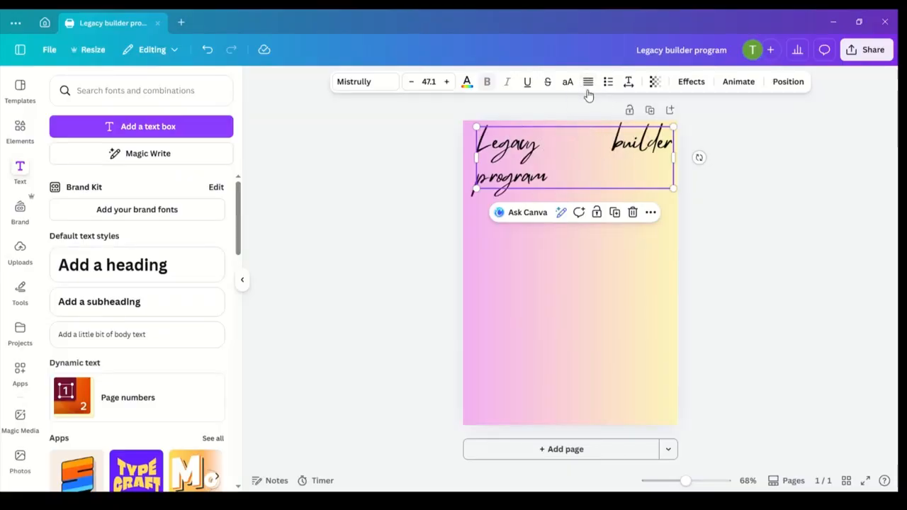
click(588, 83)
click(581, 302)
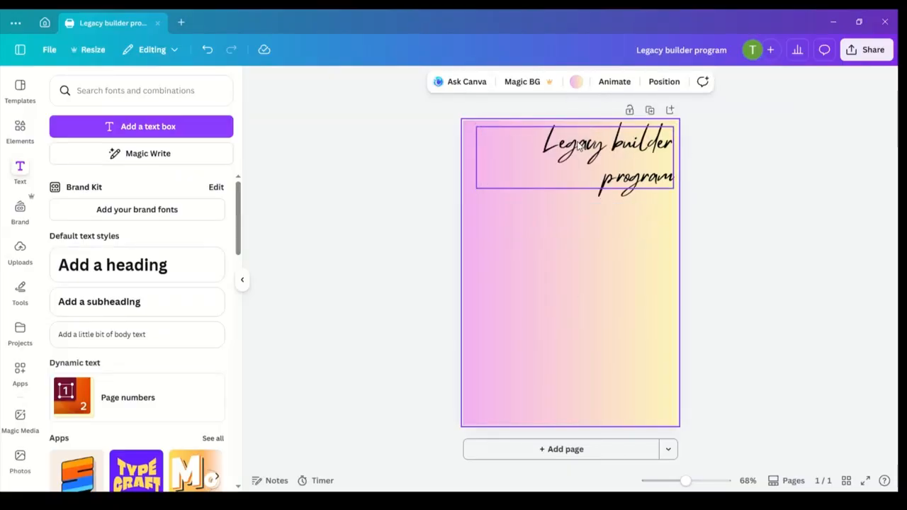
drag(579, 143, 580, 146)
click(582, 244)
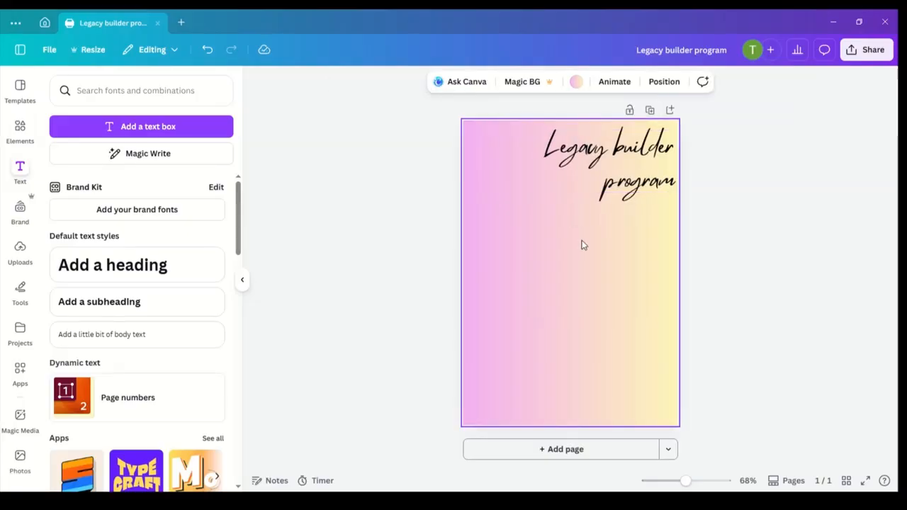
- Set the right-aligned heading's font size to 50 and deselect it
click(599, 182)
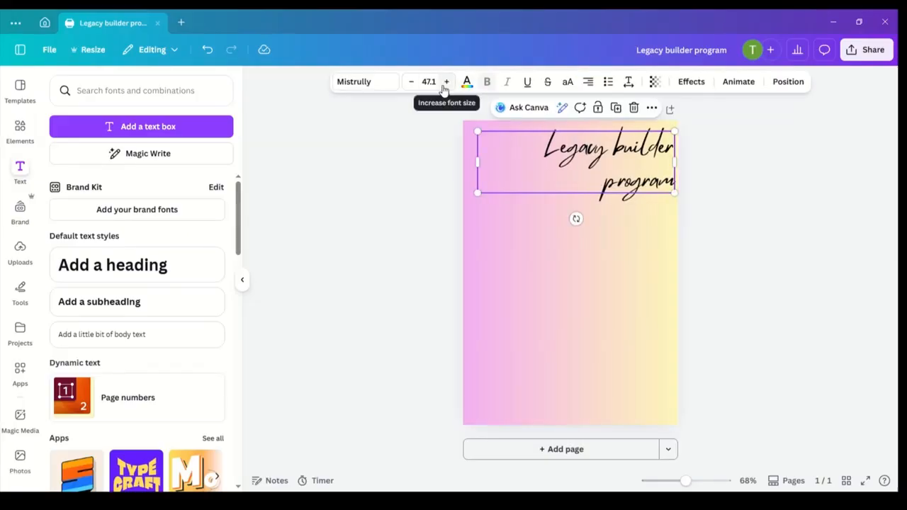
click(446, 85)
click(445, 84)
click(445, 84)
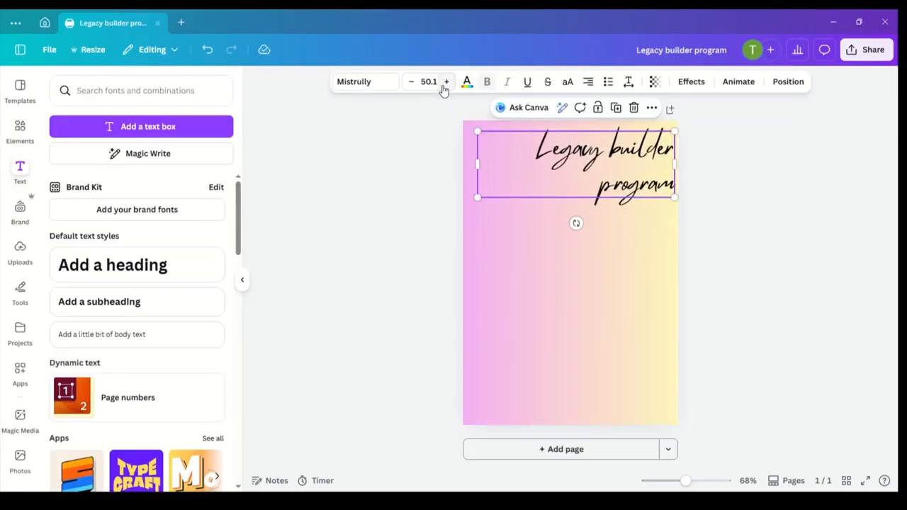
click(438, 83)
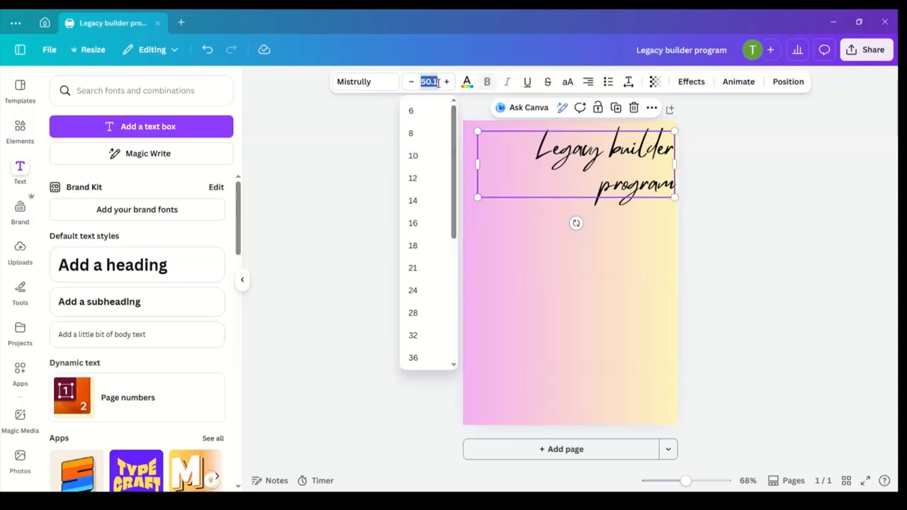
text(50)
click(371, 160)
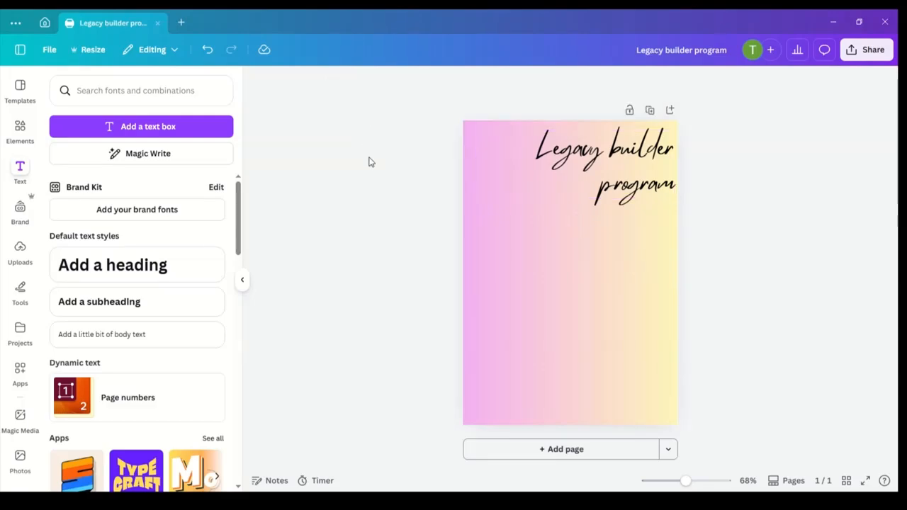
click(598, 164)
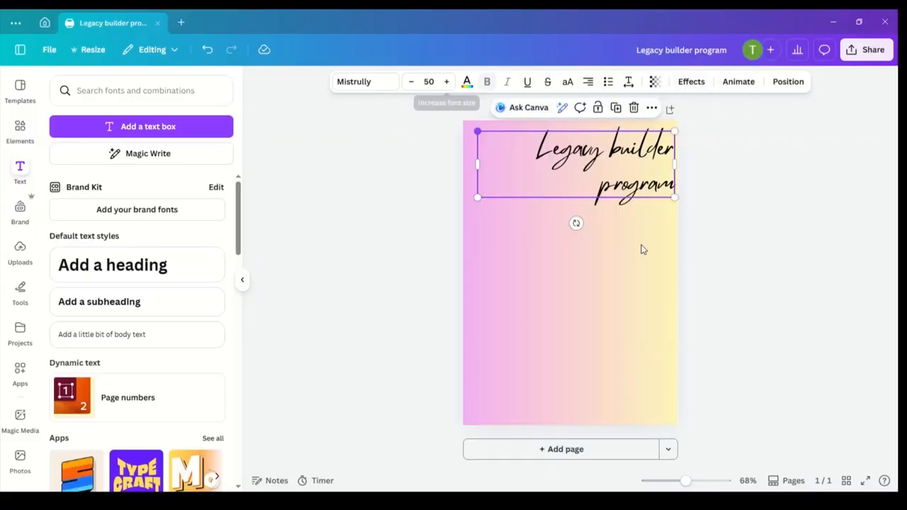
click(342, 314)
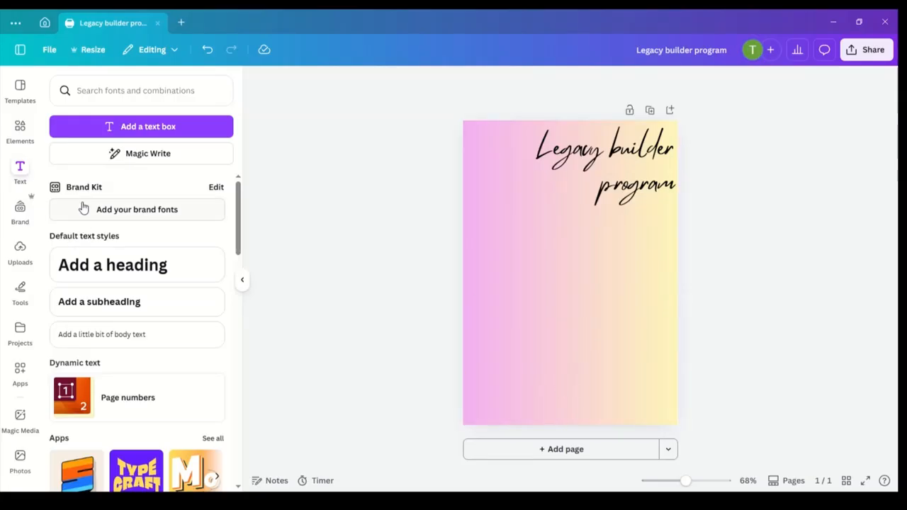
- Open the uploaded images and bring the portrait photos into view
click(22, 261)
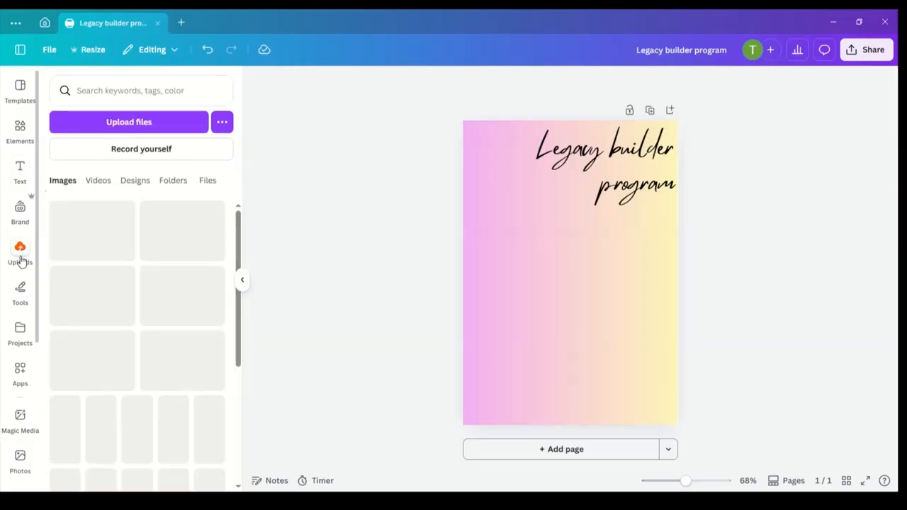
click(132, 125)
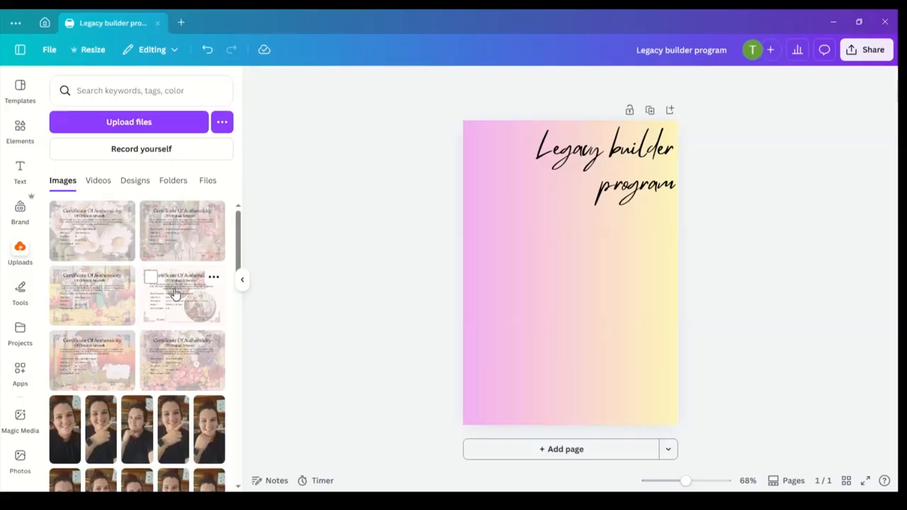
scroll(175, 292, down, 1)
scroll(175, 292, down, 1)
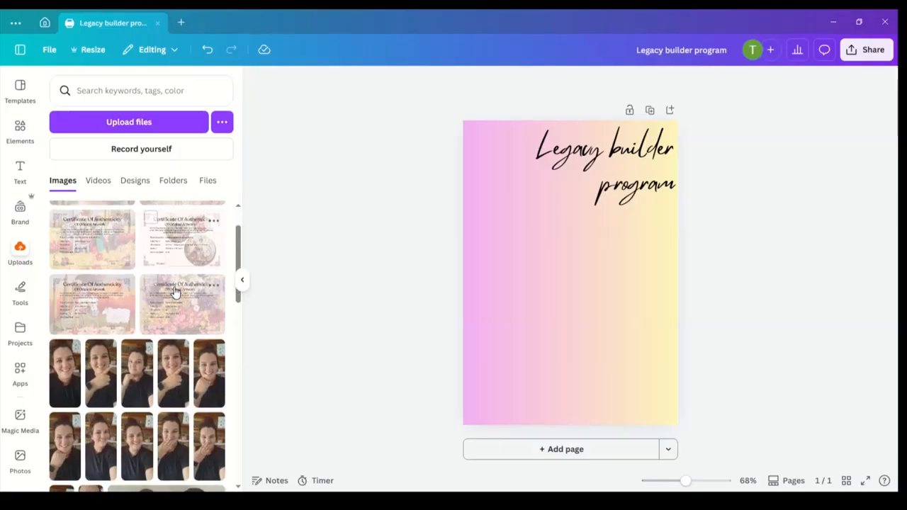
- Try the second uploaded portrait in the page's lower-left corner with its background removed, and delete it
click(99, 390)
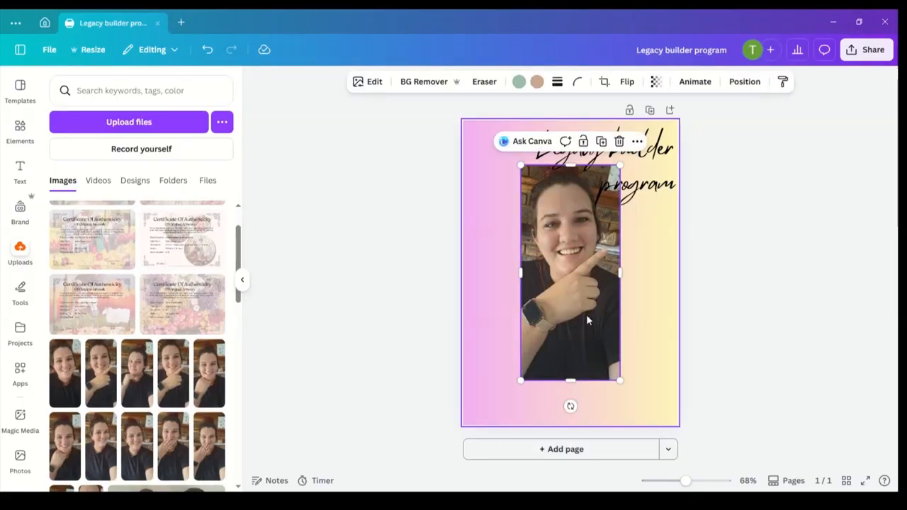
drag(587, 318, 519, 363)
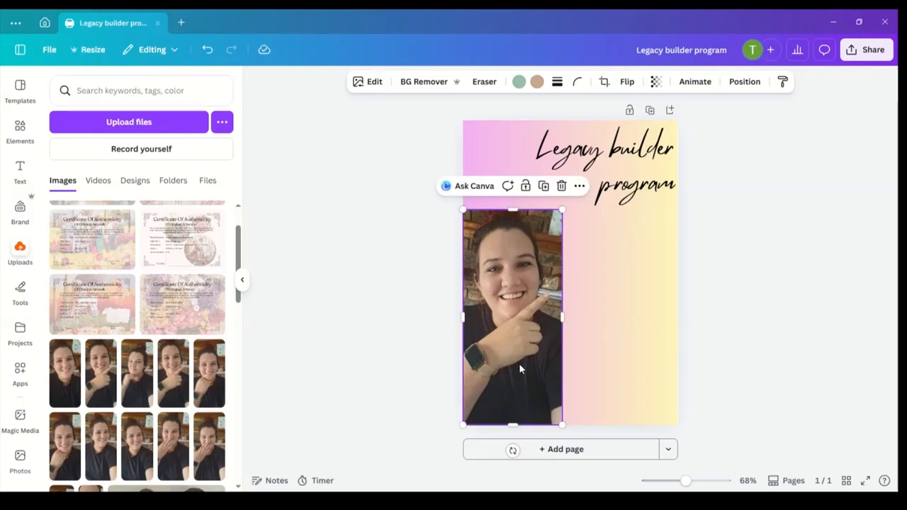
click(417, 91)
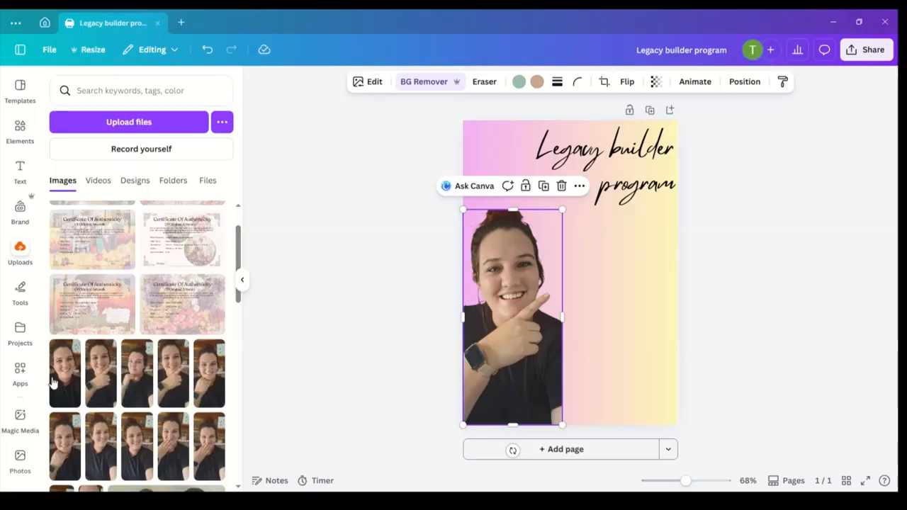
key(Delete)
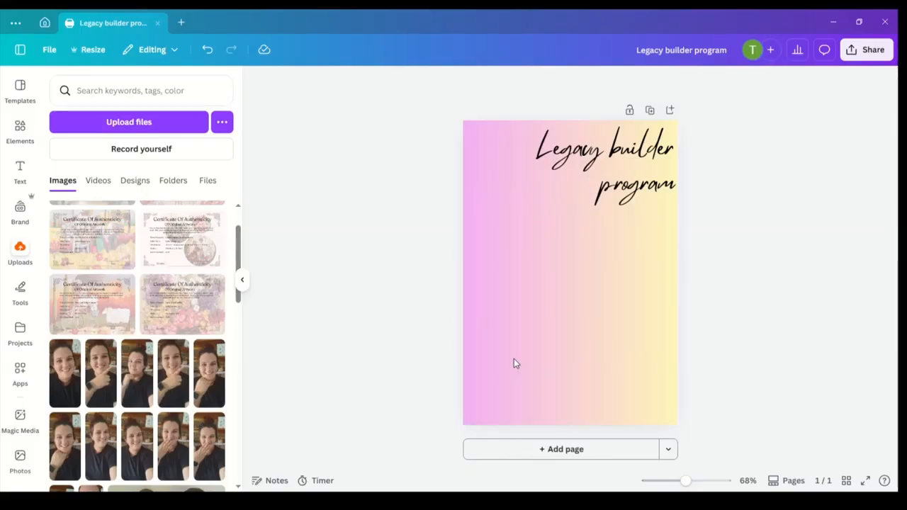
- Add the fifth portrait from the first portrait row, remove its background, and enlarge it in the page's lower-left corner
click(202, 386)
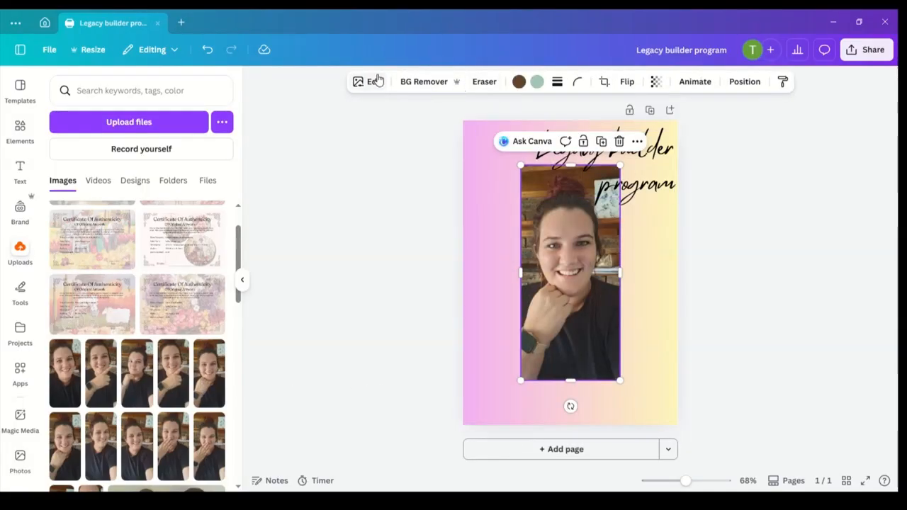
click(418, 81)
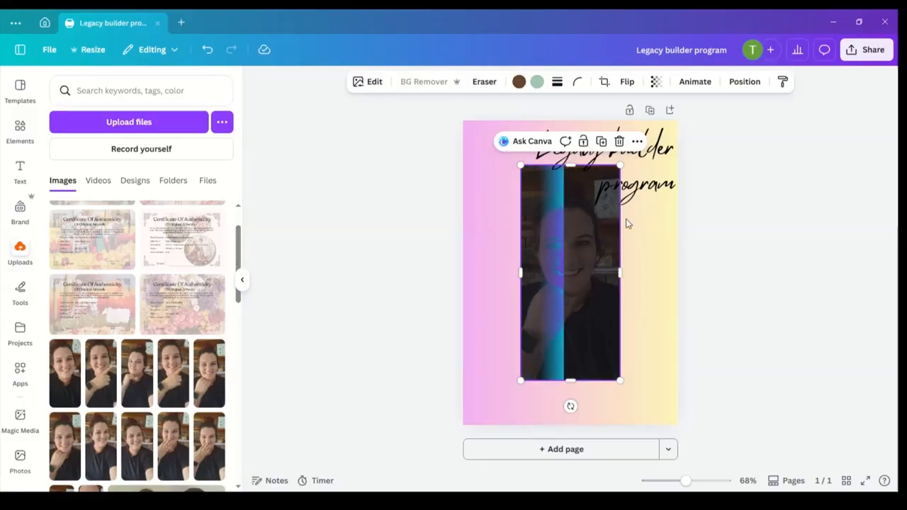
drag(589, 330, 525, 373)
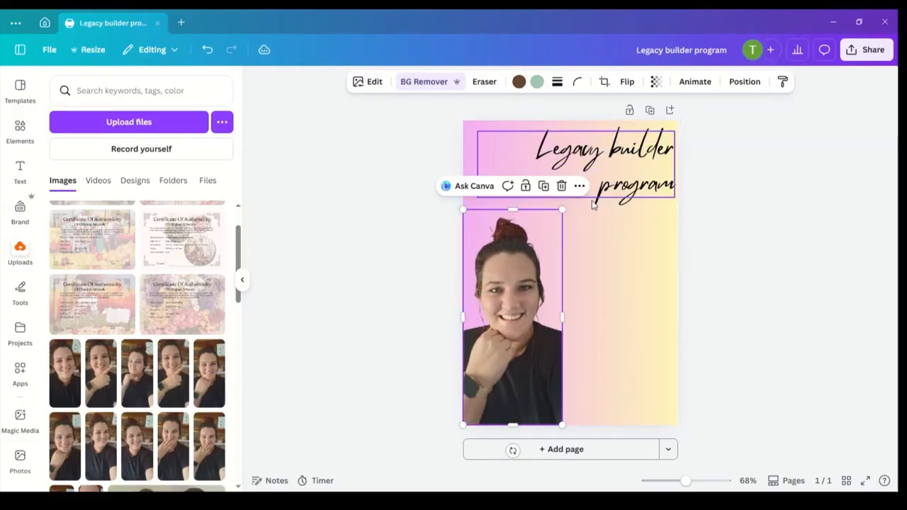
drag(559, 211, 576, 180)
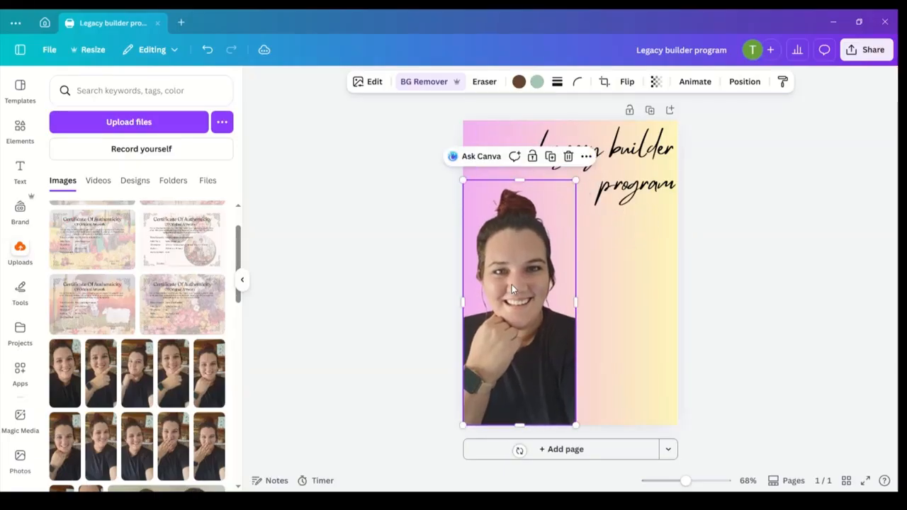
- Try the automatic colour adjustment on the portrait and turn it off again
right_click(512, 285)
click(496, 271)
click(369, 86)
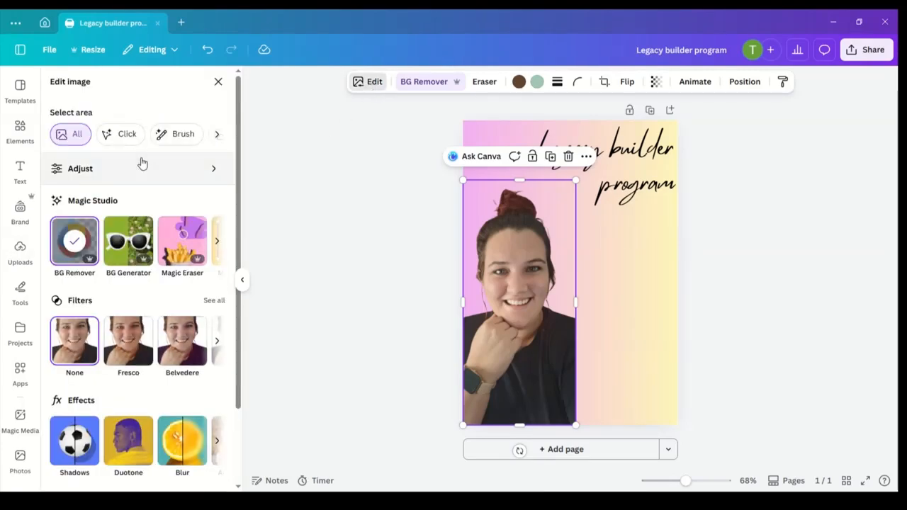
click(142, 164)
click(142, 159)
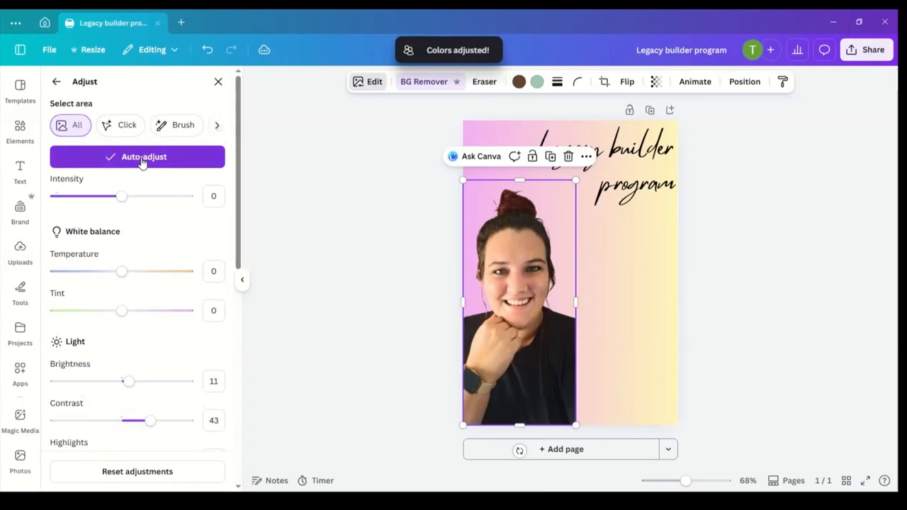
click(143, 158)
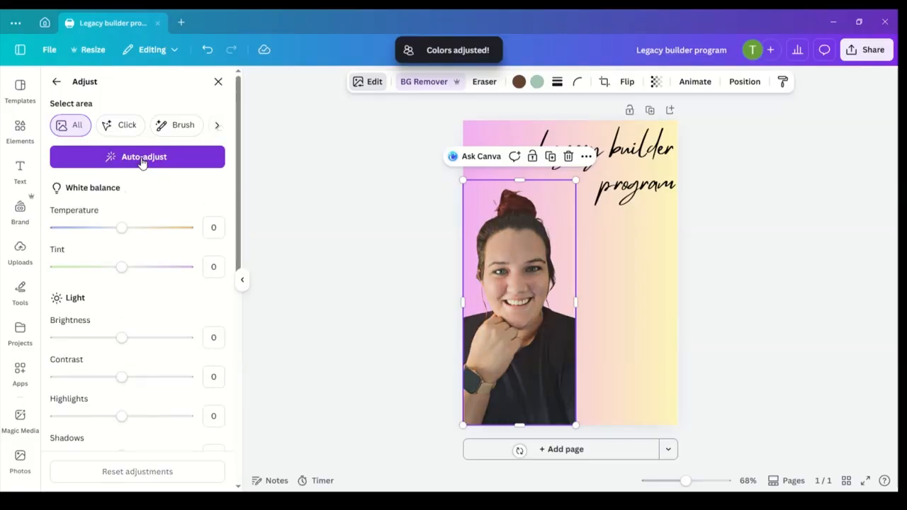
click(57, 83)
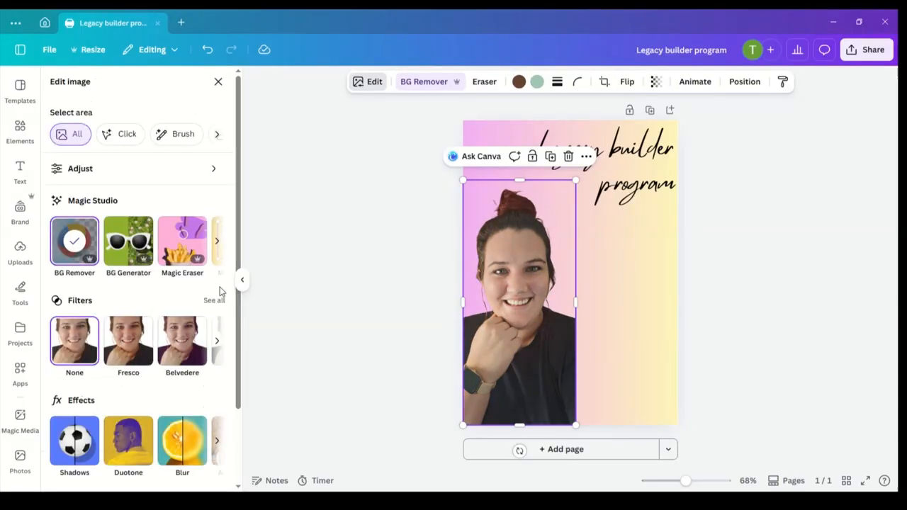
- Try the Luna, Nordic, Aura and Hazel filters on the portrait, and reset its filter to None
click(213, 302)
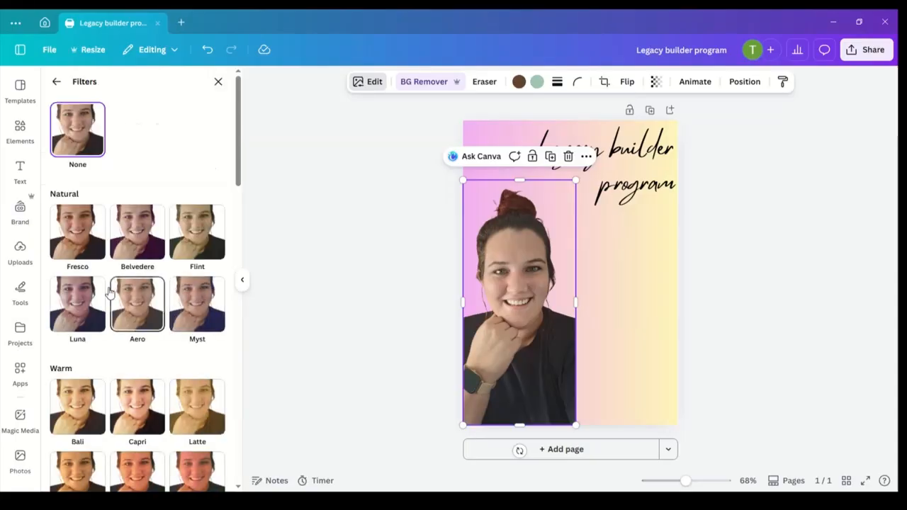
click(92, 313)
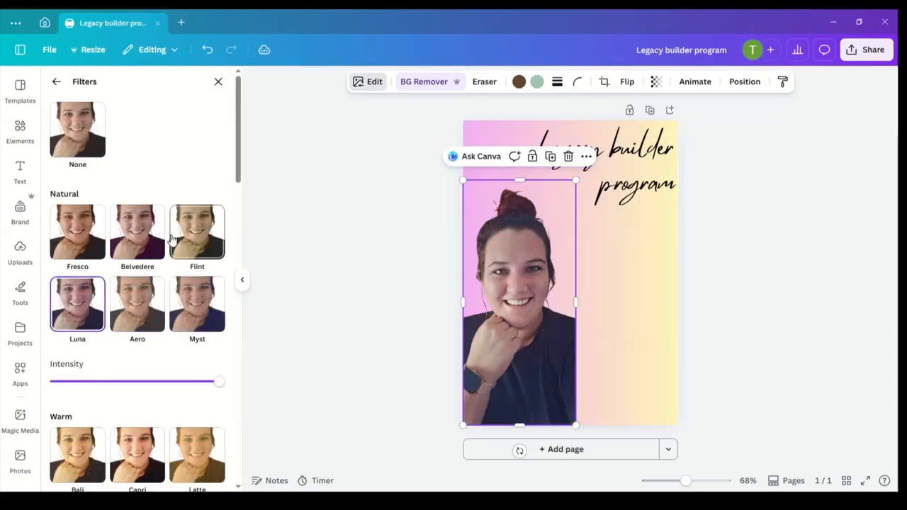
scroll(137, 336, down, 5)
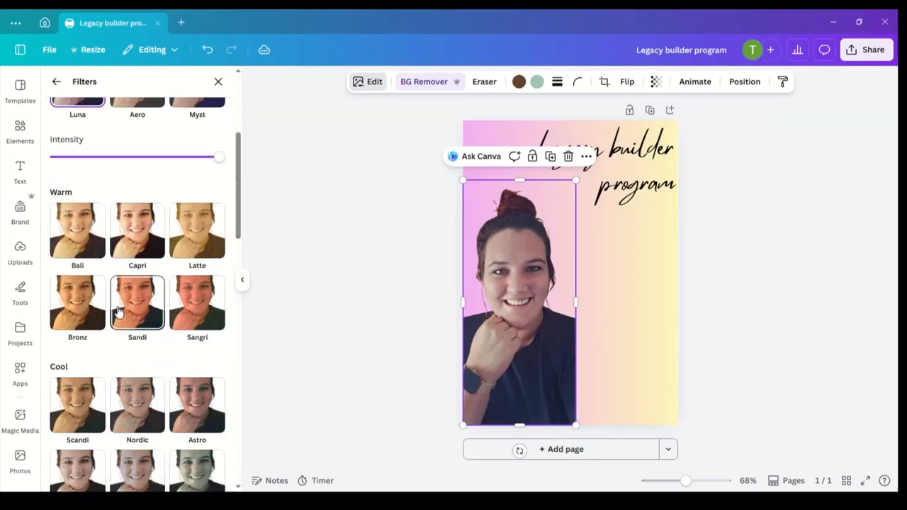
click(142, 317)
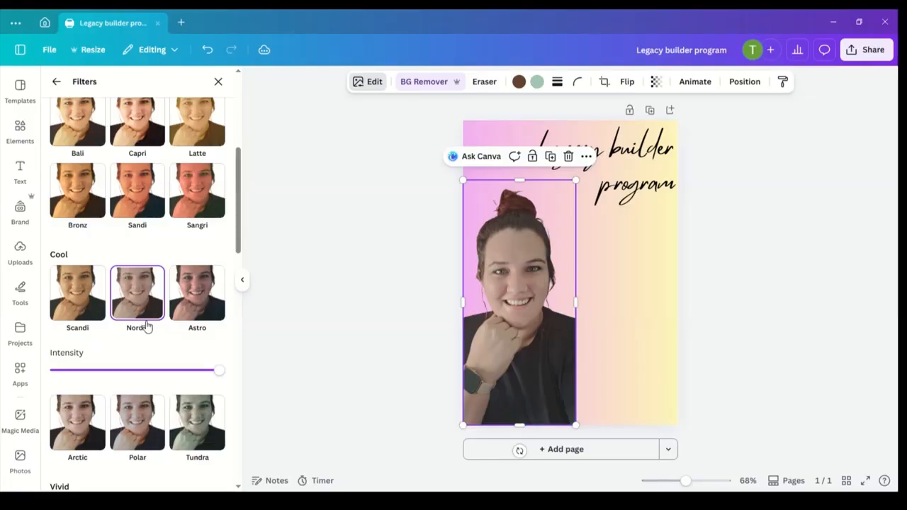
scroll(146, 325, down, 2)
scroll(131, 333, down, 3)
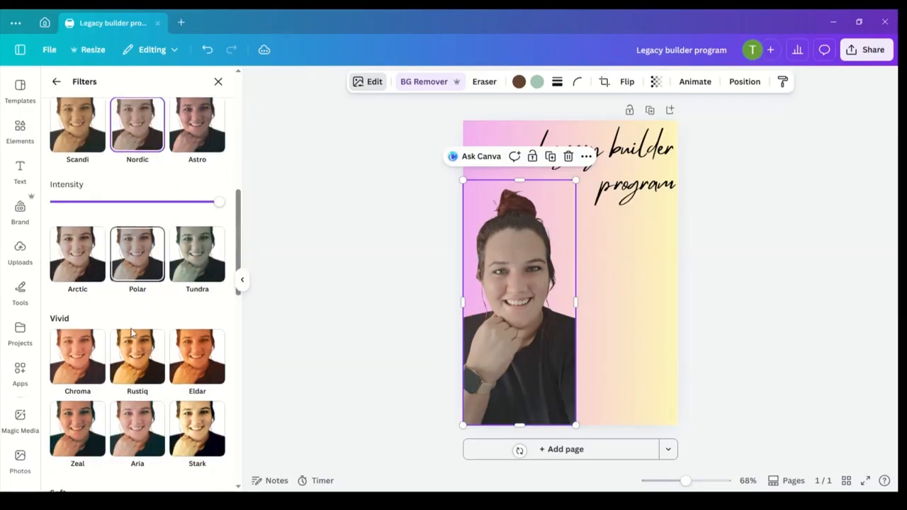
scroll(131, 334, down, 4)
click(87, 370)
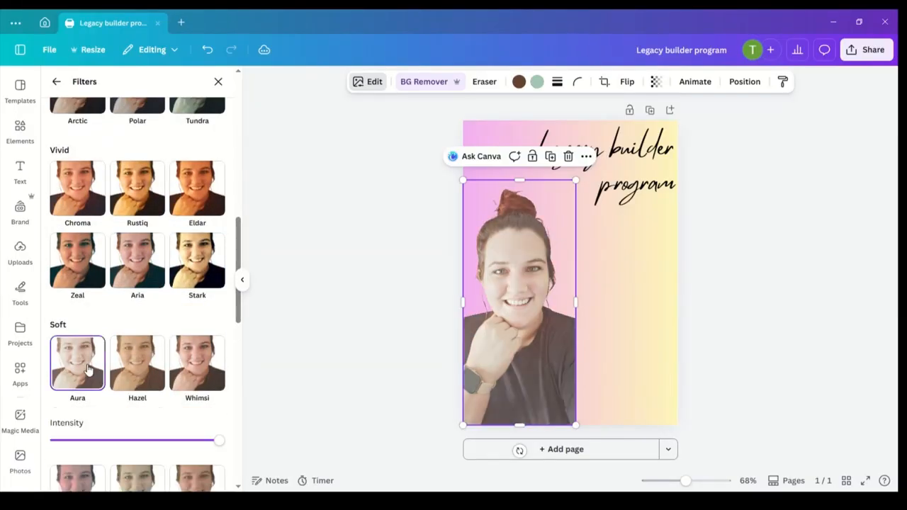
click(124, 383)
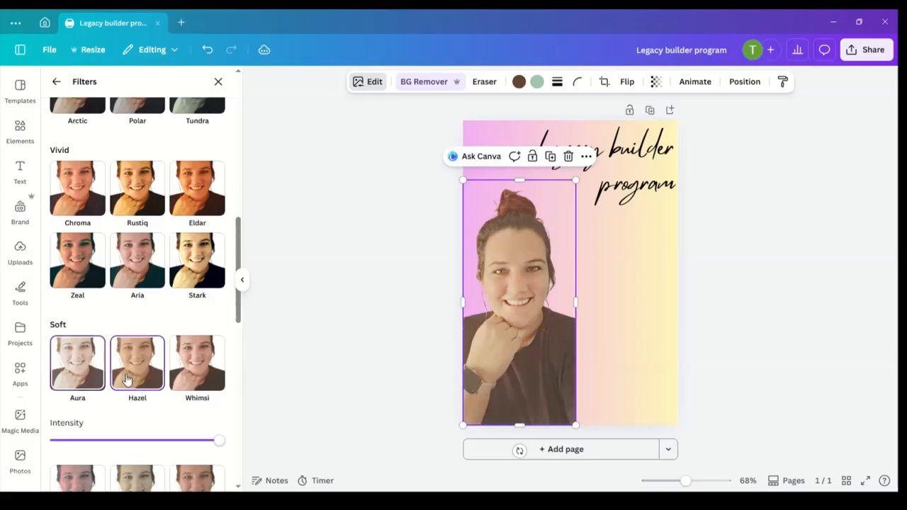
scroll(146, 348, down, 4)
scroll(141, 346, up, 4)
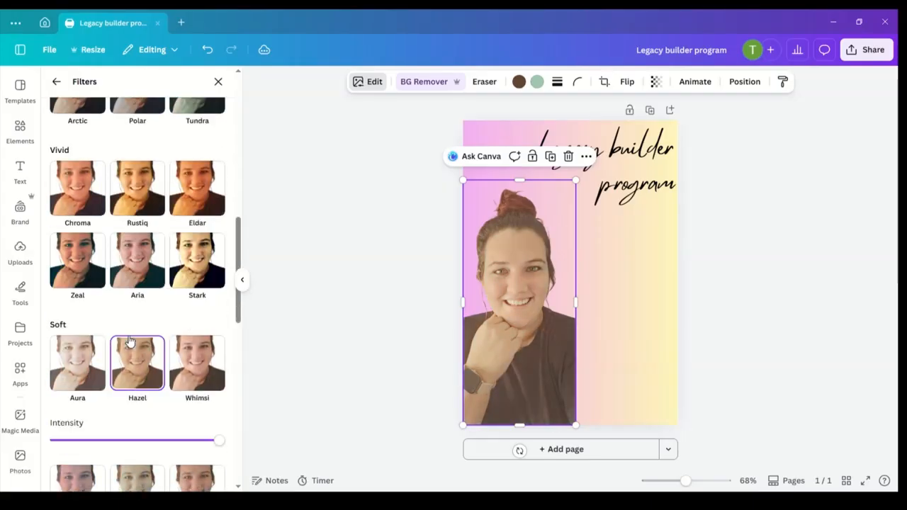
scroll(130, 341, up, 8)
click(78, 129)
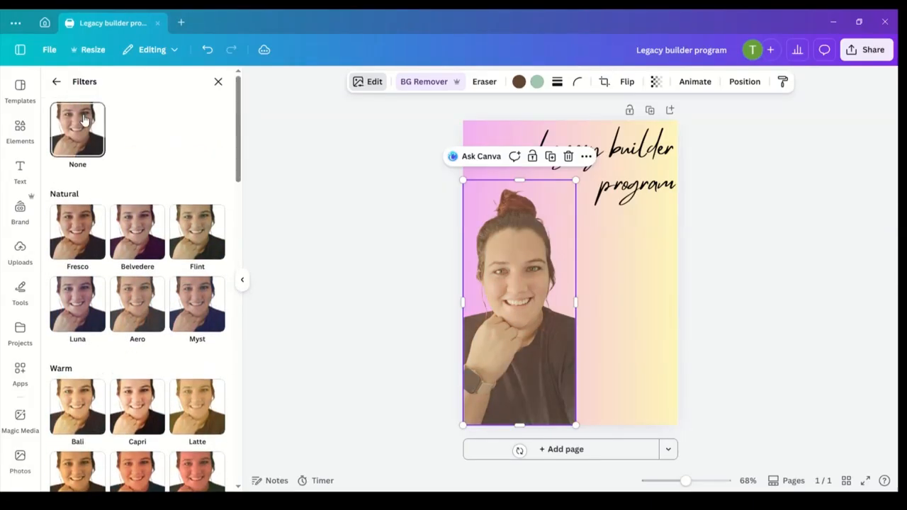
click(219, 83)
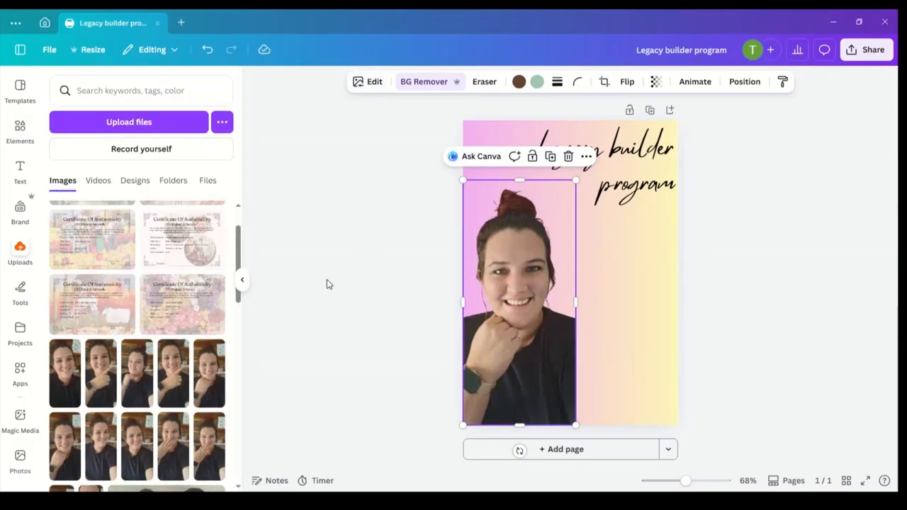
click(320, 287)
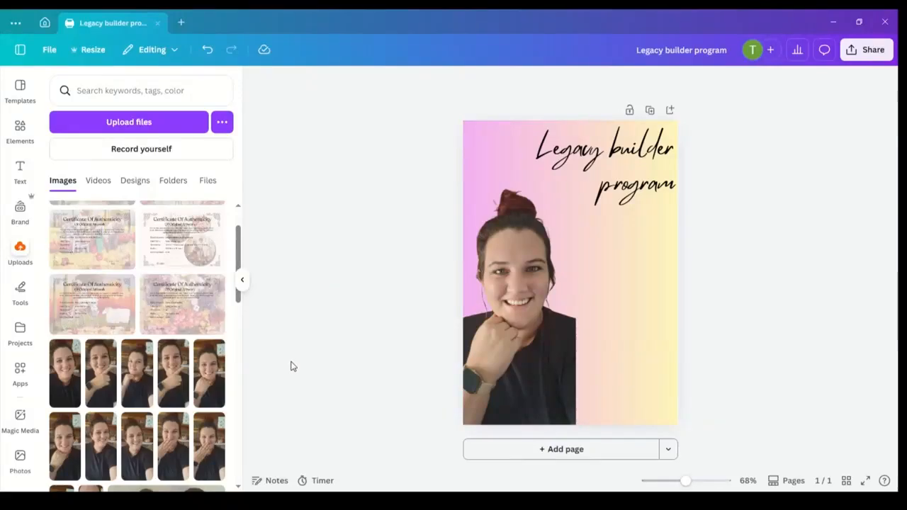
- Enlarge the portrait further from its upper-right corner, keeping it anchored in the page's lower-left corner, and deselect it
click(539, 287)
drag(577, 180, 586, 157)
click(599, 250)
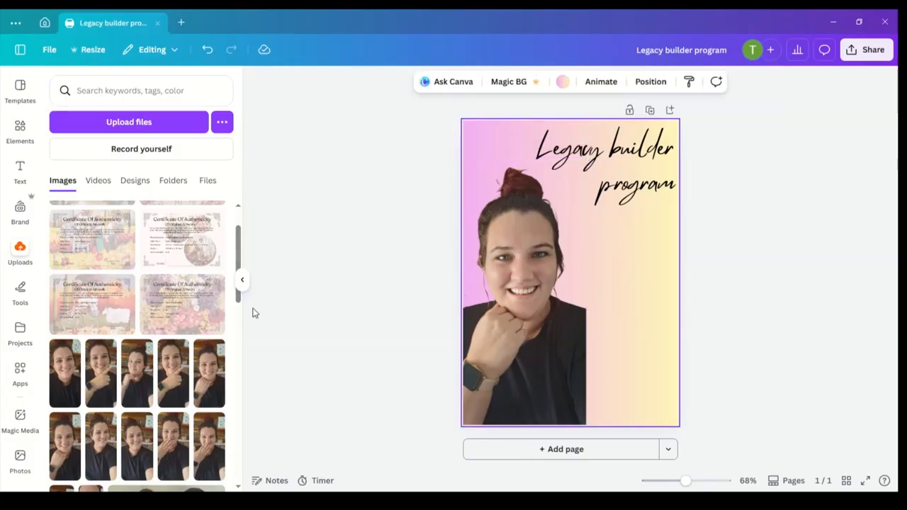
- Add a subheading text box to the page and replace its placeholder text with "E"
click(21, 172)
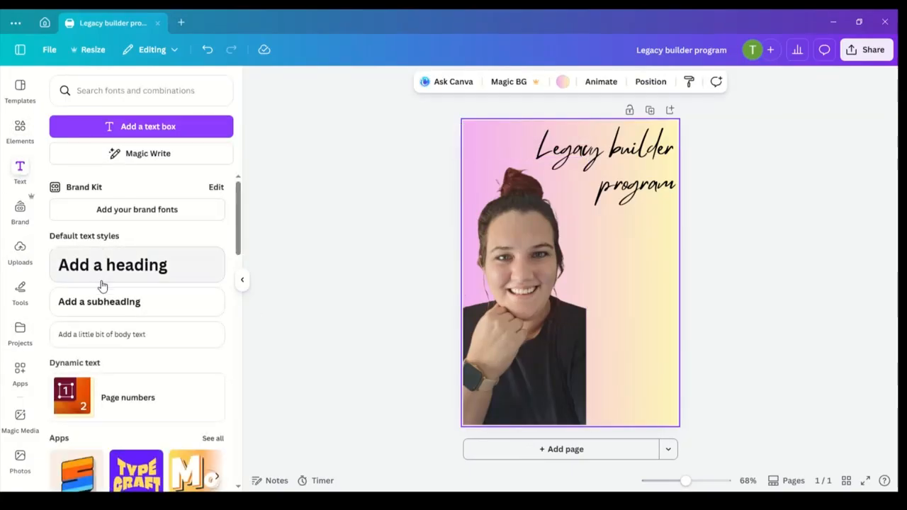
click(106, 302)
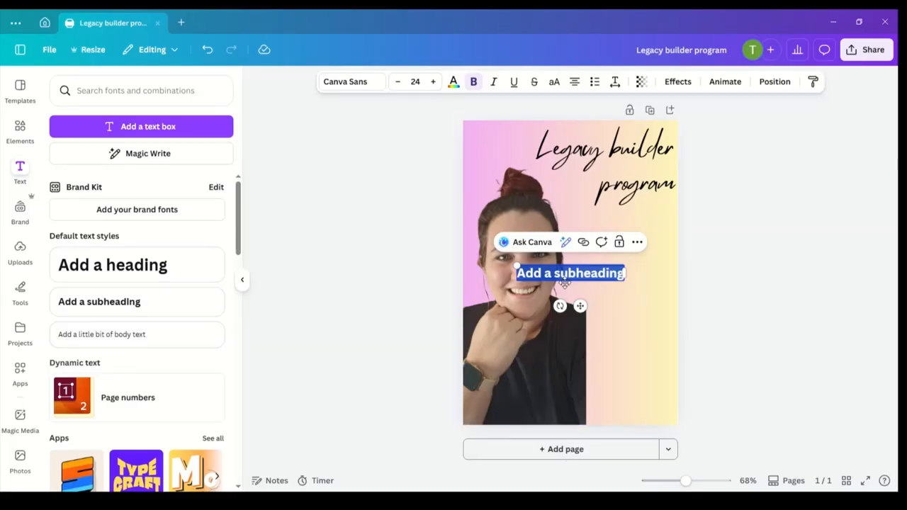
text(E)
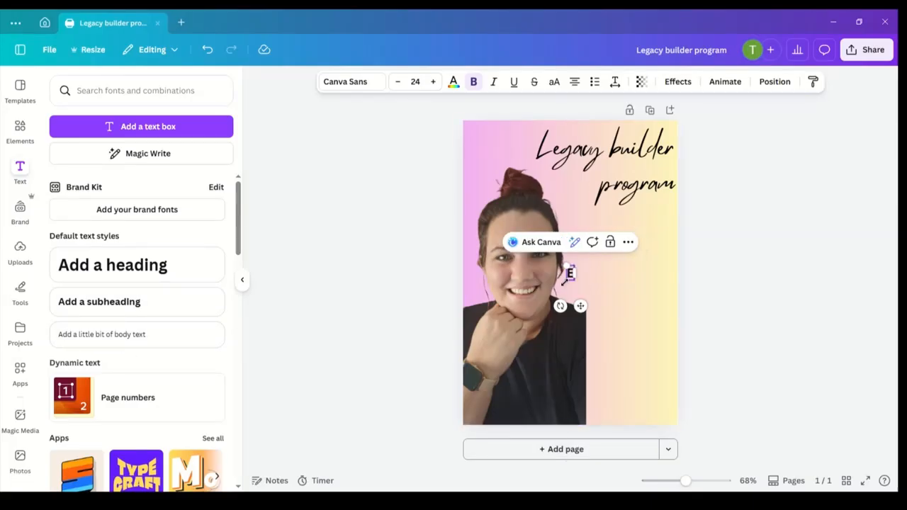
key(Tab)
text(K)
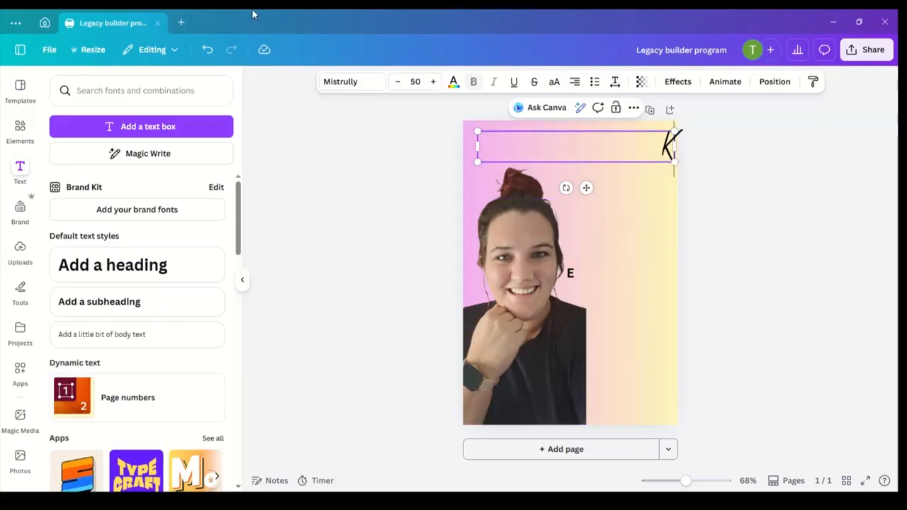
click(206, 50)
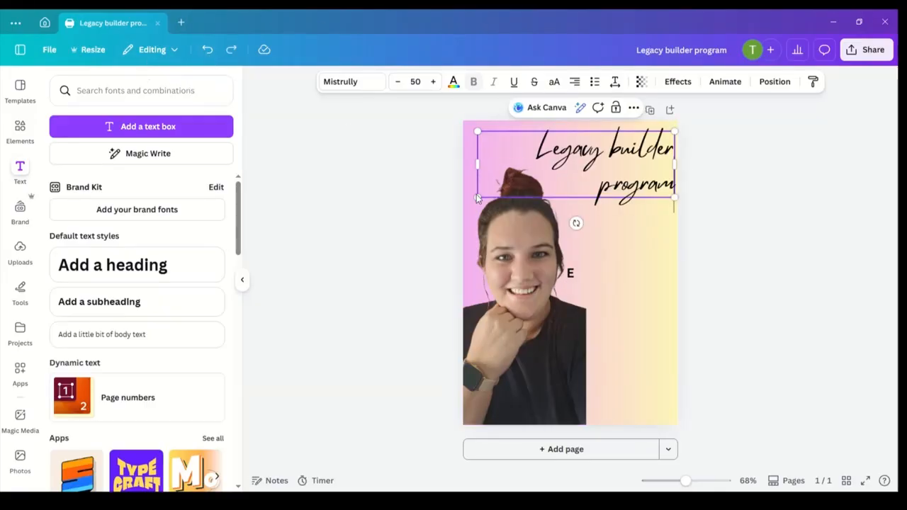
- Complete the subheading's first sentence as "Ek help mamma om aanlyn geld te verdien." and start a new line
click(570, 274)
double_click(570, 275)
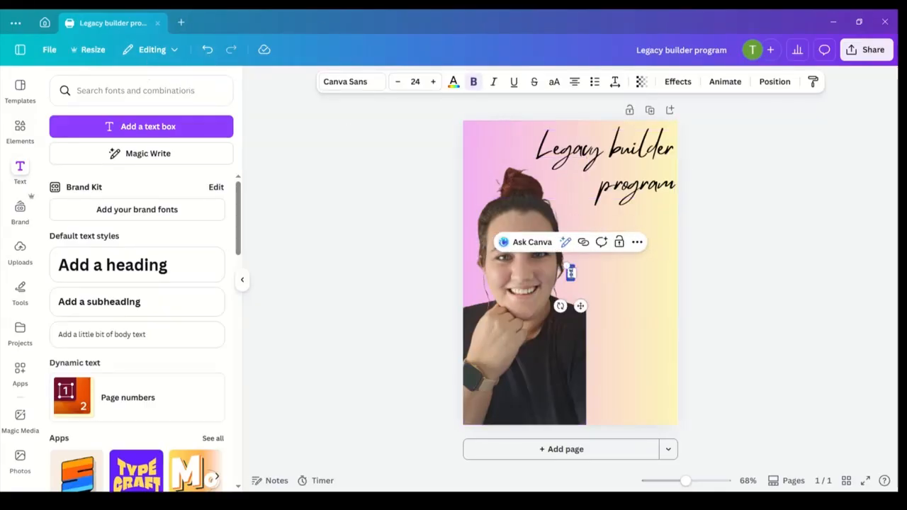
key(Escape)
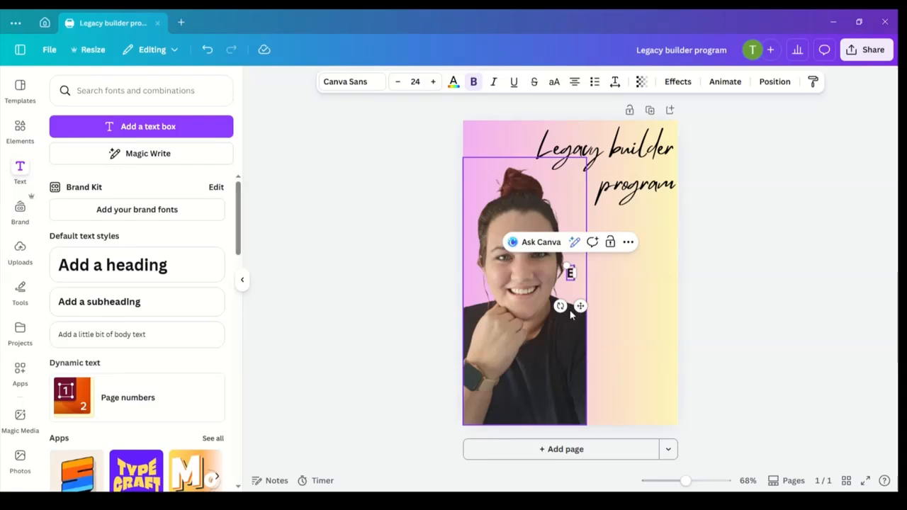
text(K)
key(BackSpace)
text(k he)
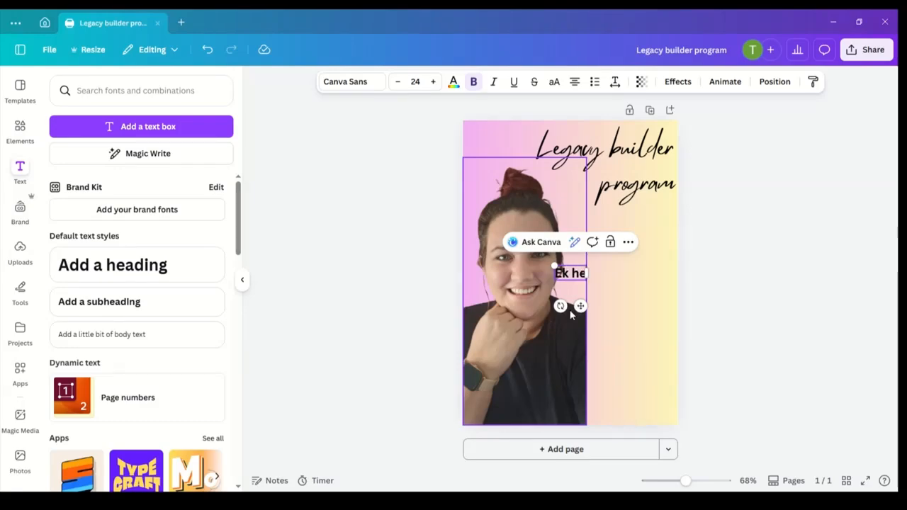
text(lp mamma om c)
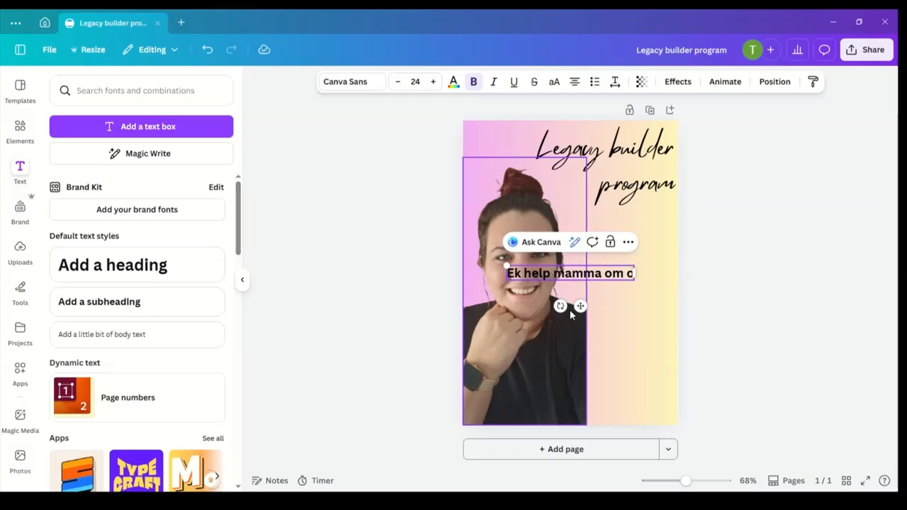
text(anlyn)
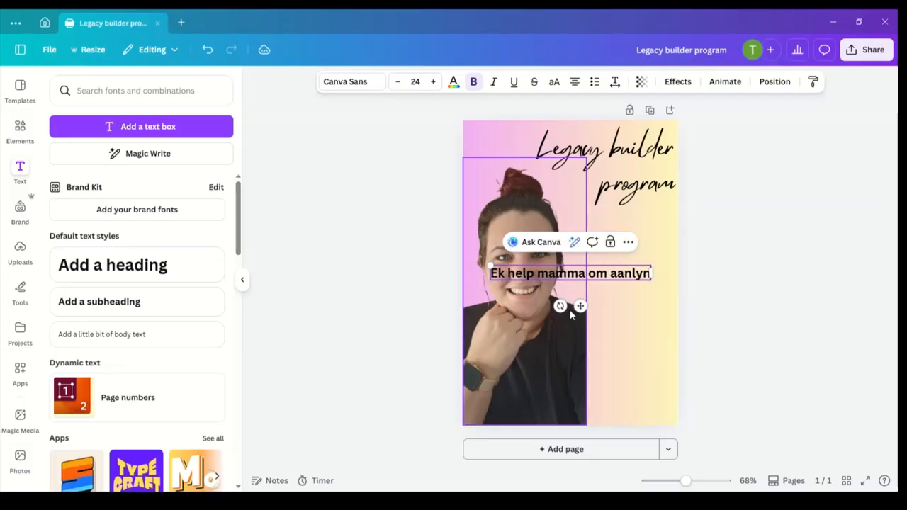
text( gekd)
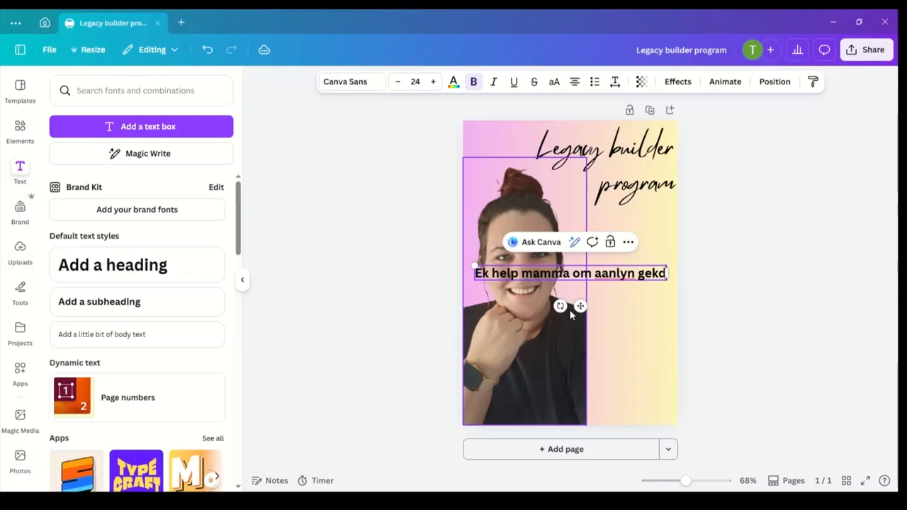
key(BackSpace)
key(BackSpace)
text(ld te verdien)
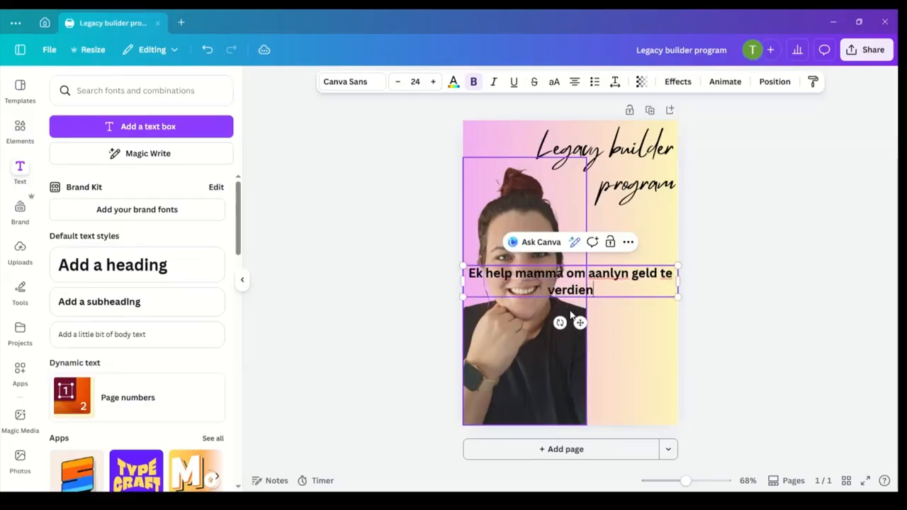
text(.)
key(Return)
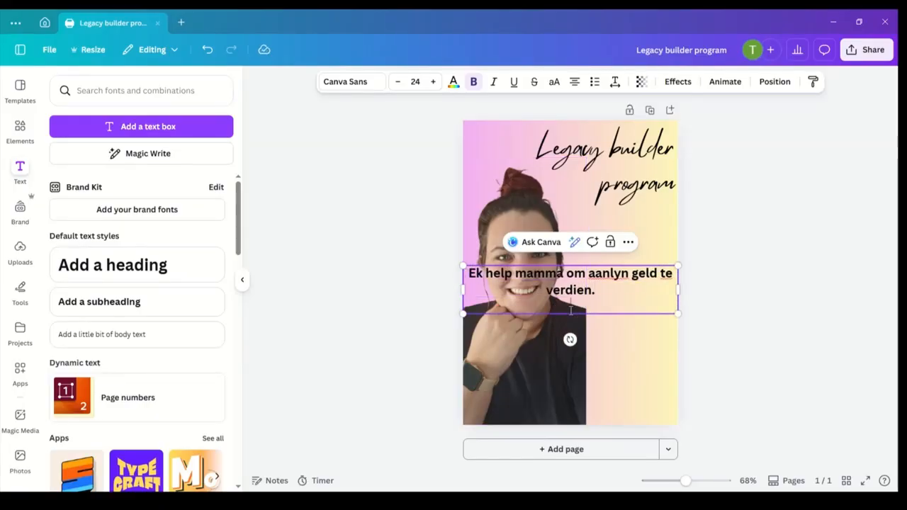
- Add "Op 'n maklike en veilige manier." as the second sentence of the subheading
text(ma)
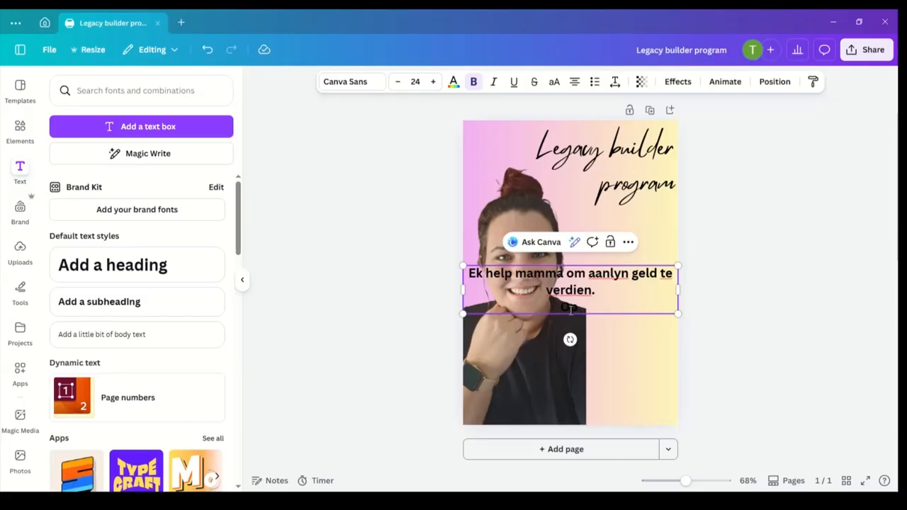
text(makli)
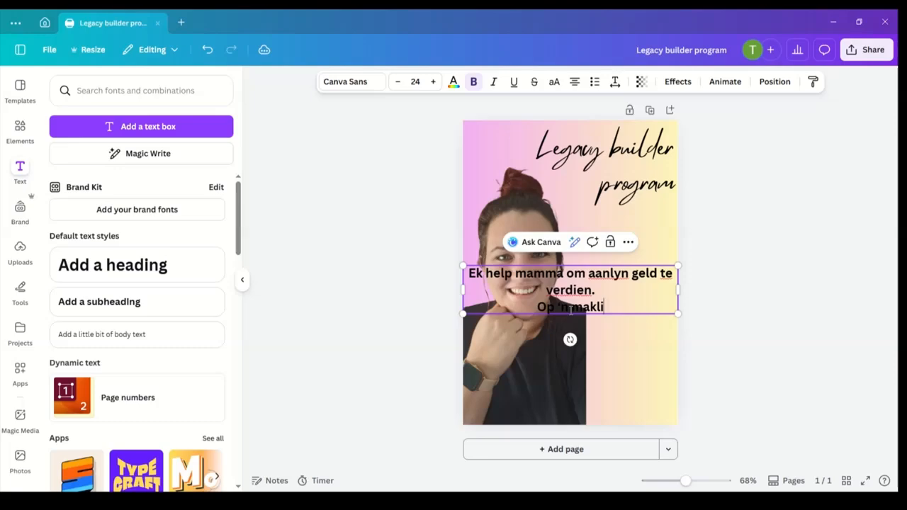
text(ke en veiliu)
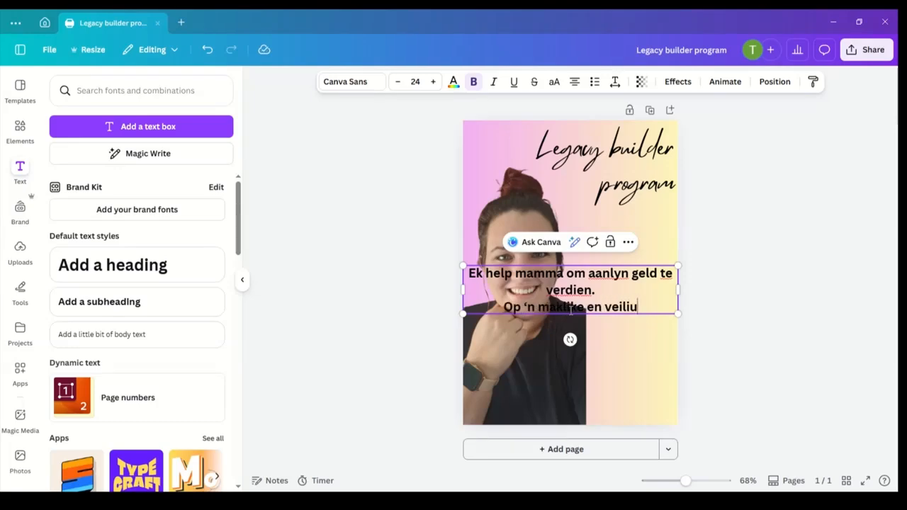
key(BackSpace)
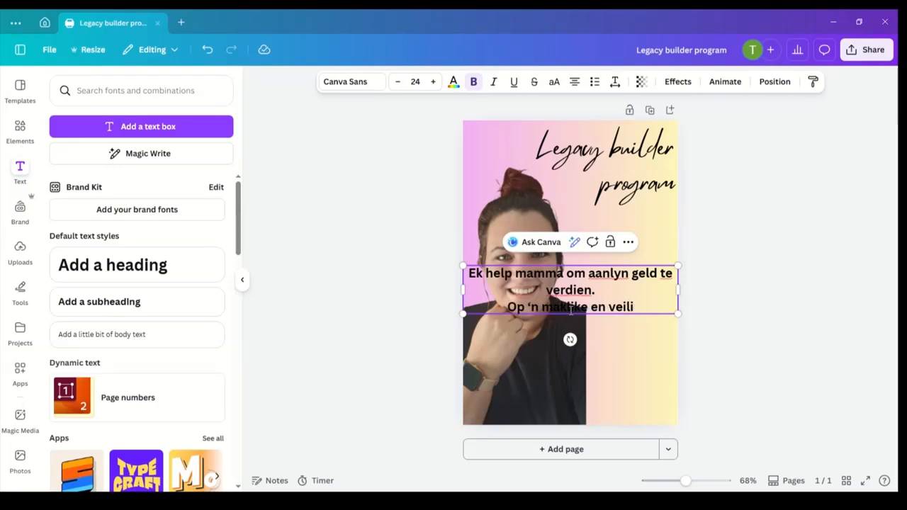
text(ge mn)
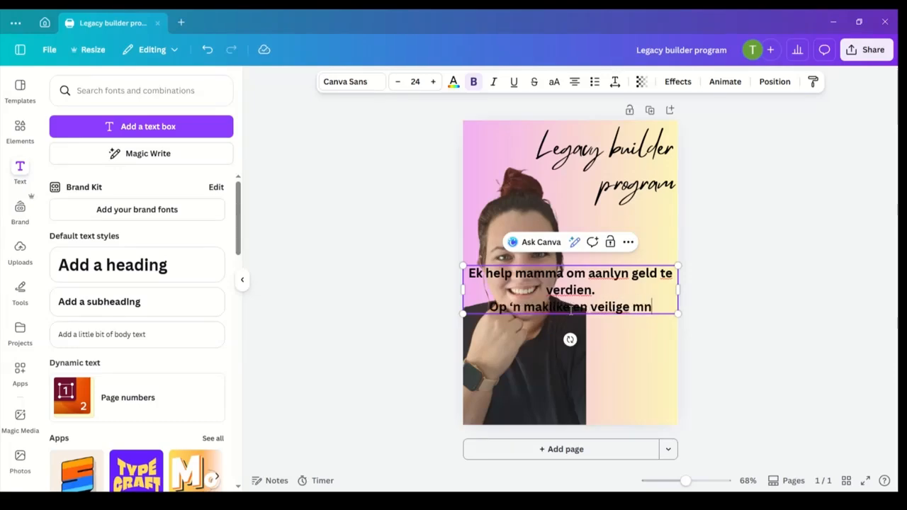
key(BackSpace)
text(anie)
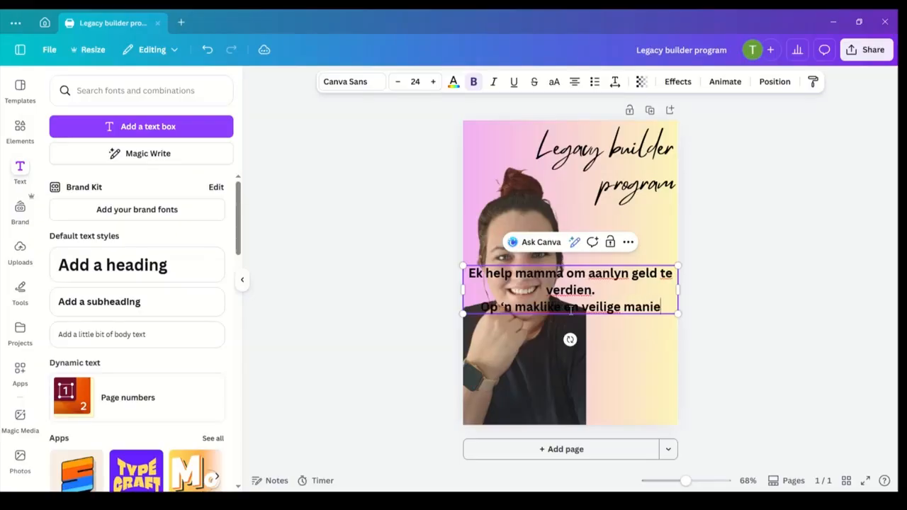
text(r.)
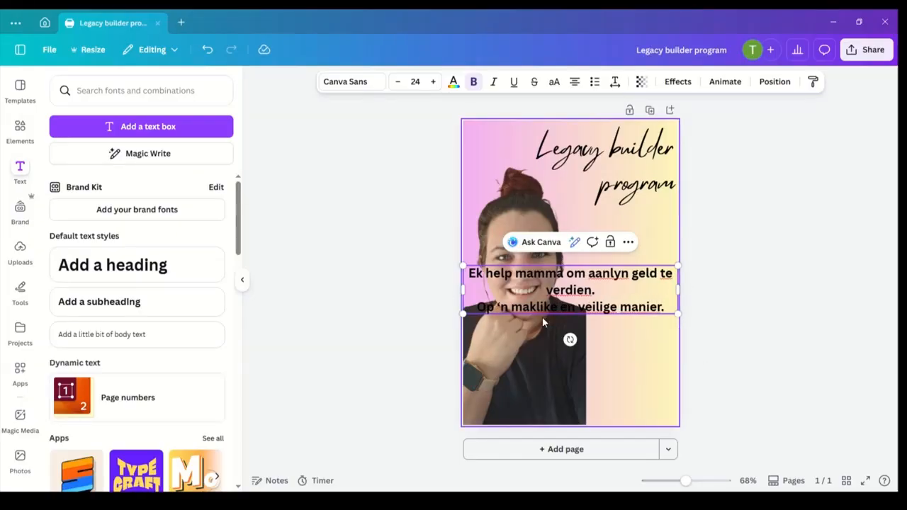
- Narrow the subheading box to fit beside the portrait beneath the heading, and right-align its text in line with the heading's right edge
drag(459, 287, 575, 282)
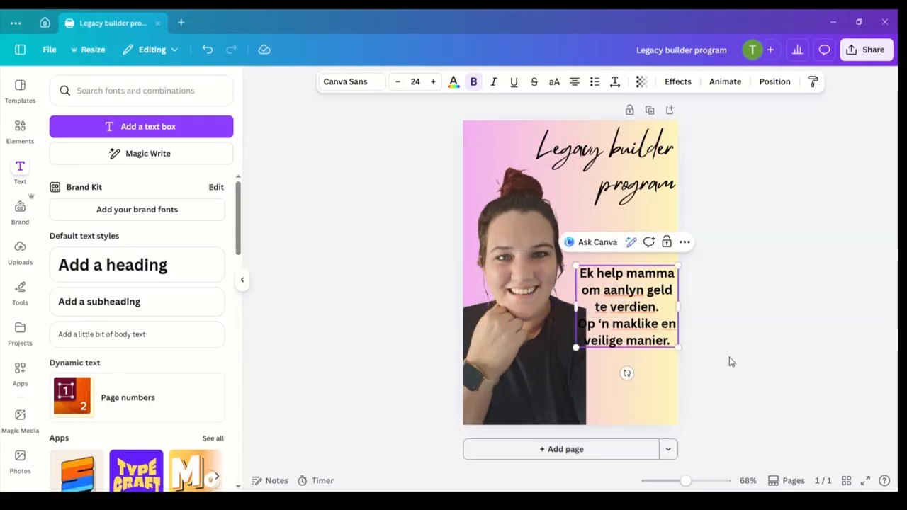
drag(637, 332, 636, 282)
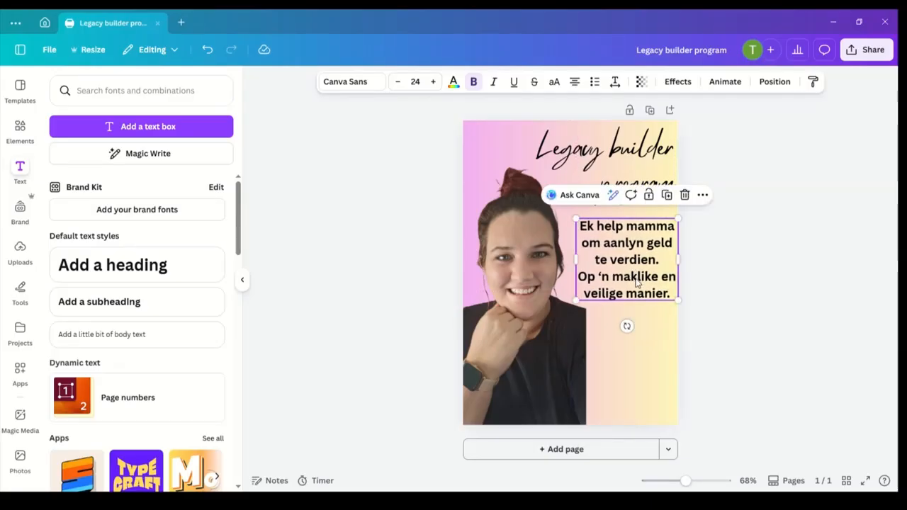
click(575, 82)
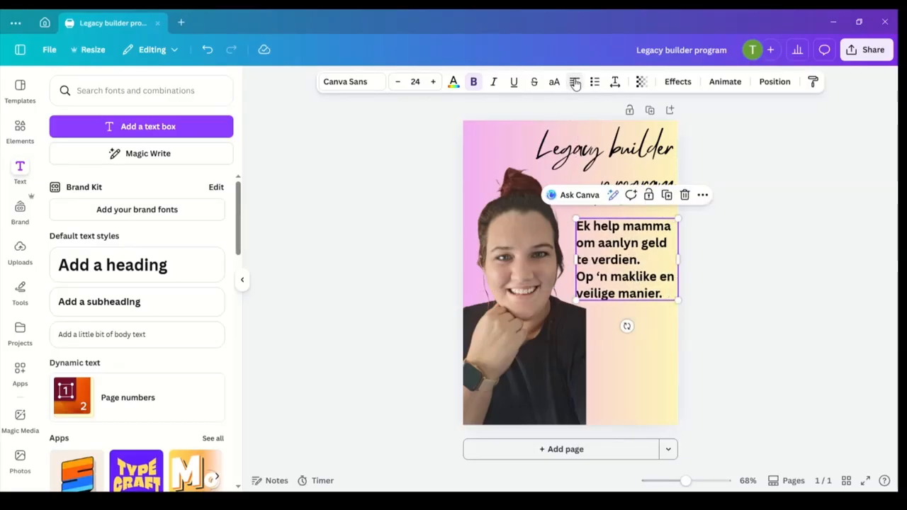
click(576, 82)
click(576, 82)
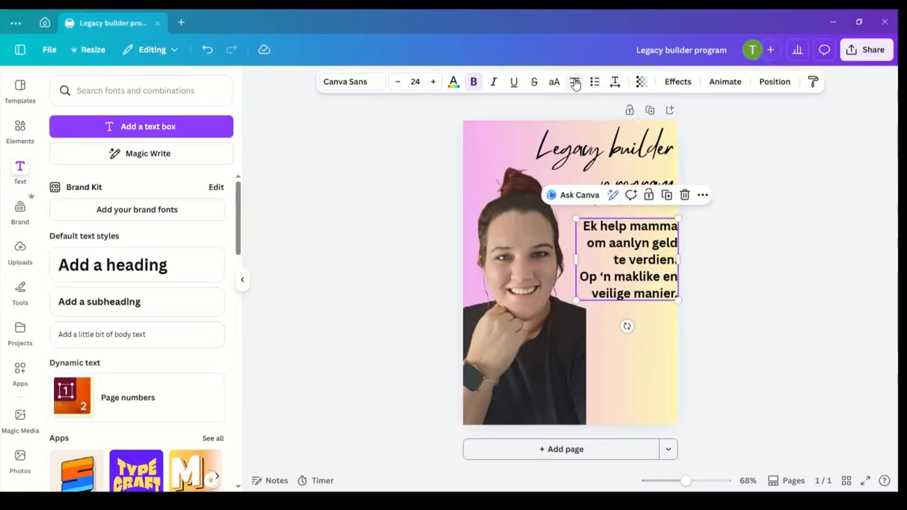
click(759, 344)
drag(591, 257, 613, 259)
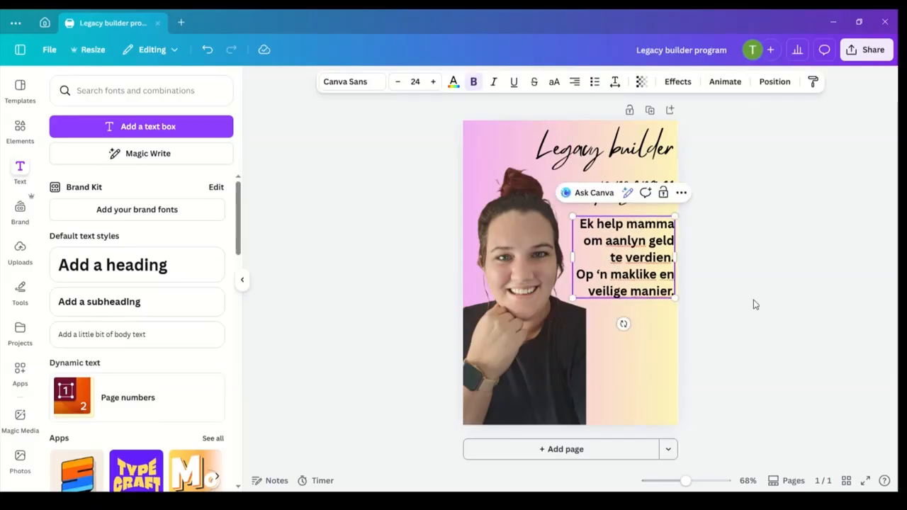
- Change the subheading's font to Porcelain from the starred fonts
click(331, 84)
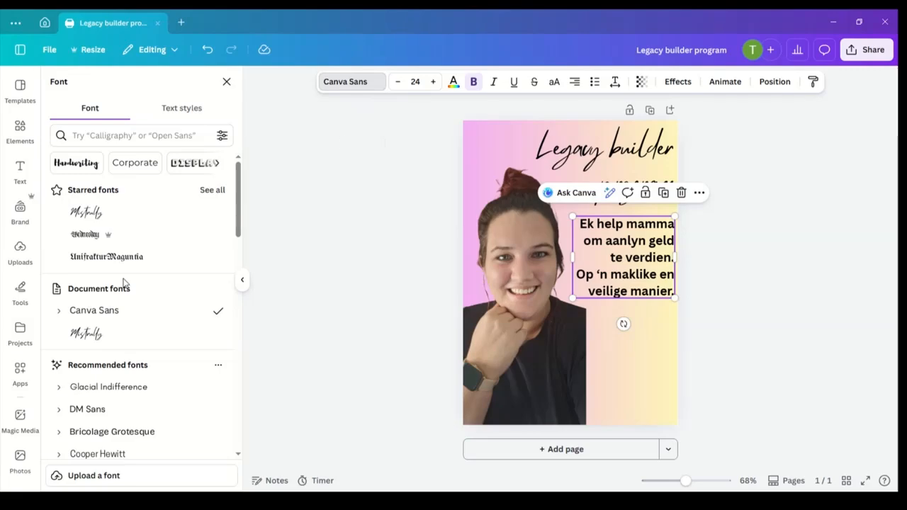
scroll(124, 289, down, 1)
scroll(122, 288, down, 2)
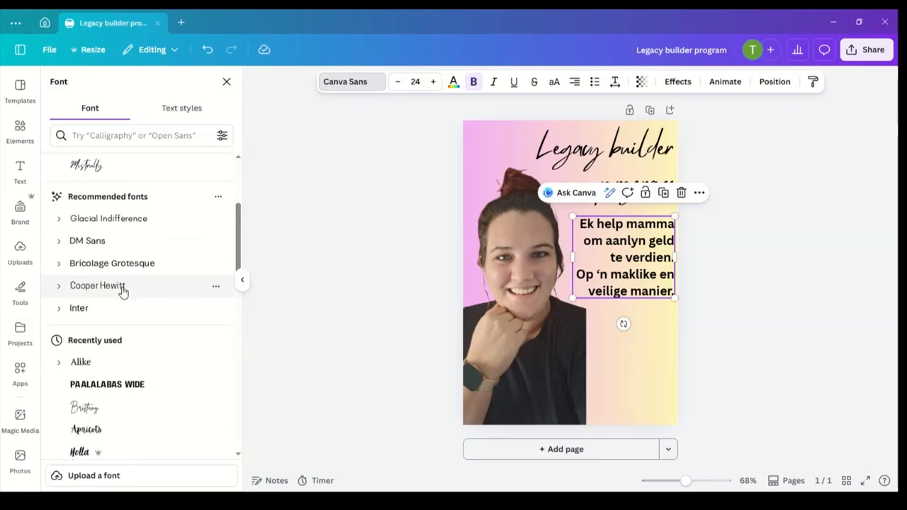
scroll(122, 303, down, 2)
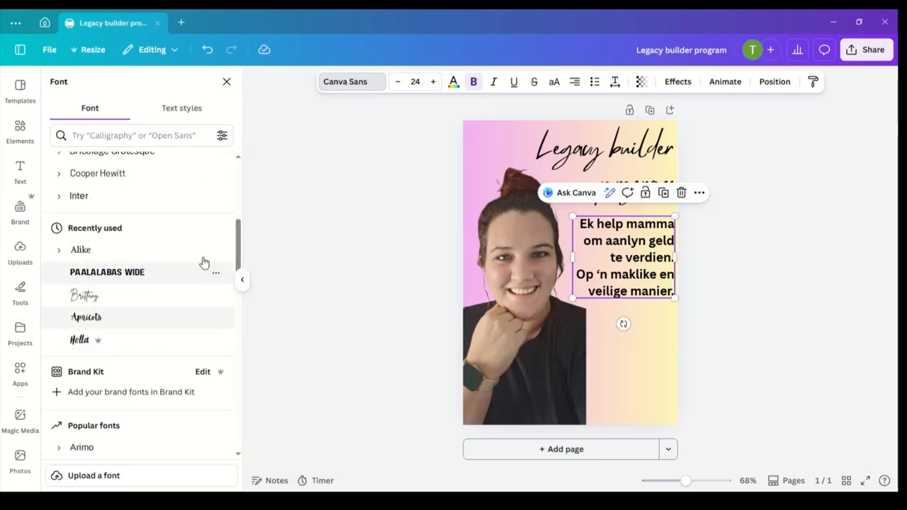
scroll(126, 277, up, 5)
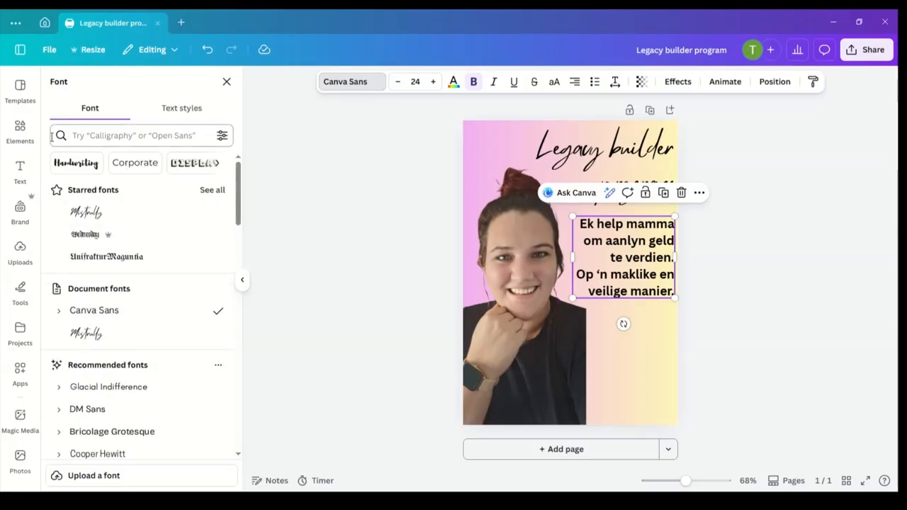
click(213, 190)
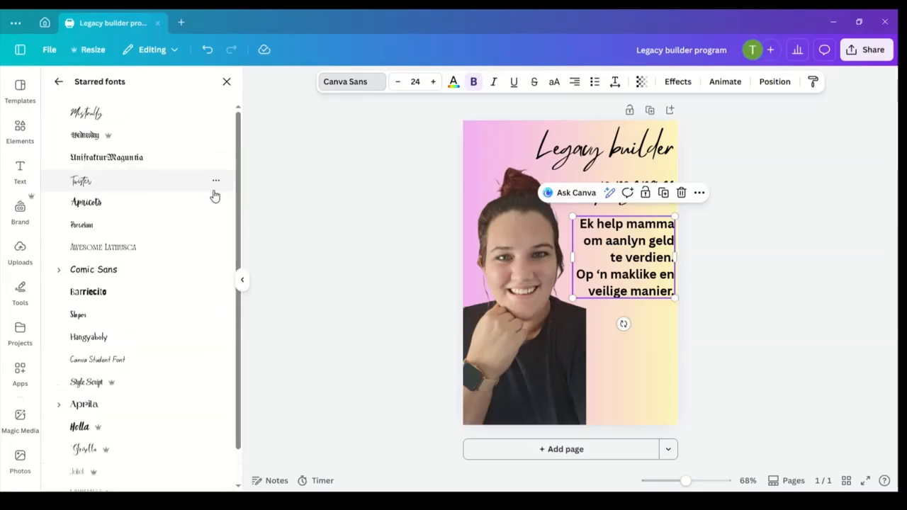
click(191, 227)
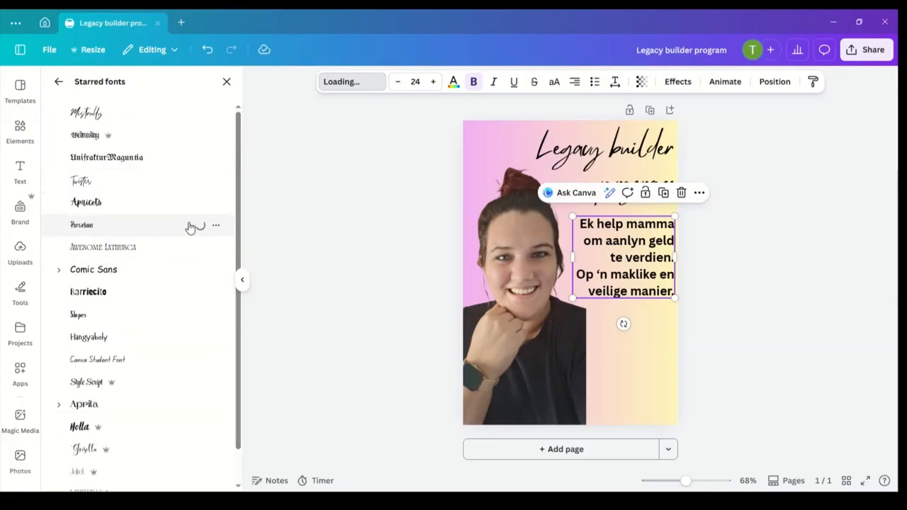
click(634, 260)
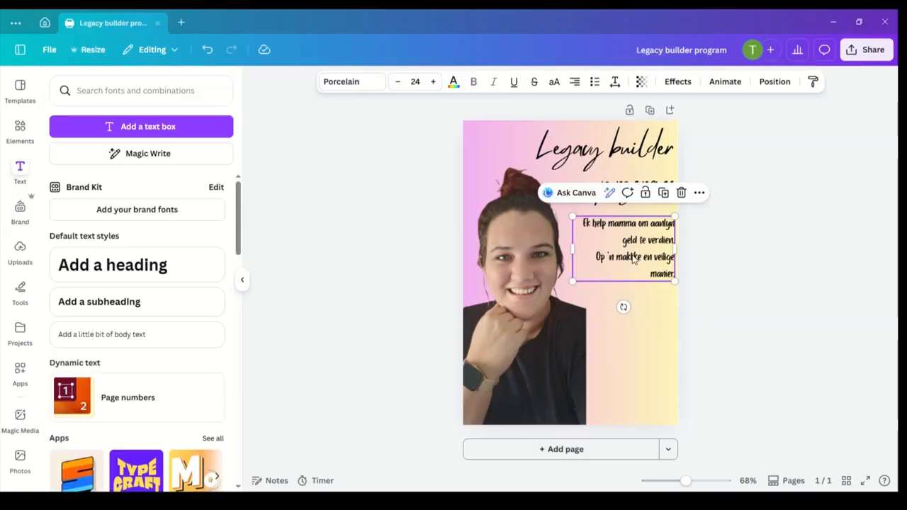
- Enlarge the subheading text to size 30 and move it up slightly, closer to the heading
drag(573, 281, 557, 291)
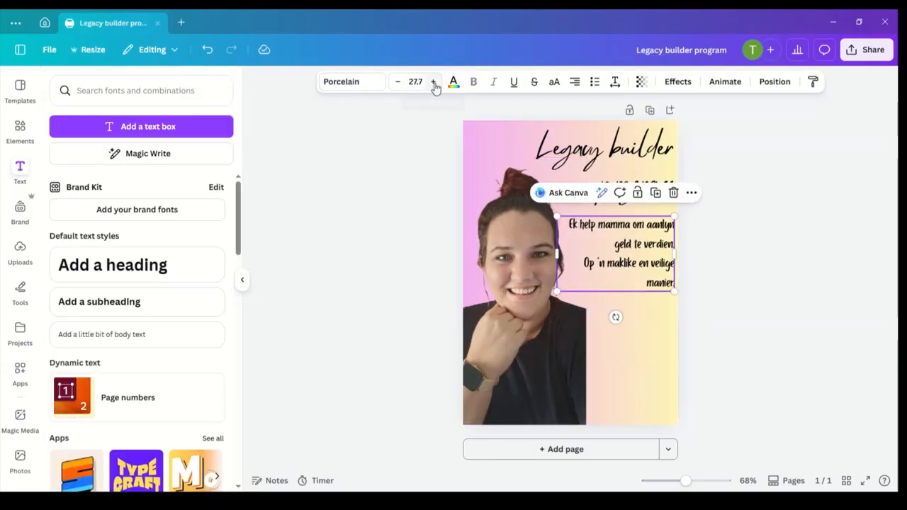
click(434, 81)
click(415, 81)
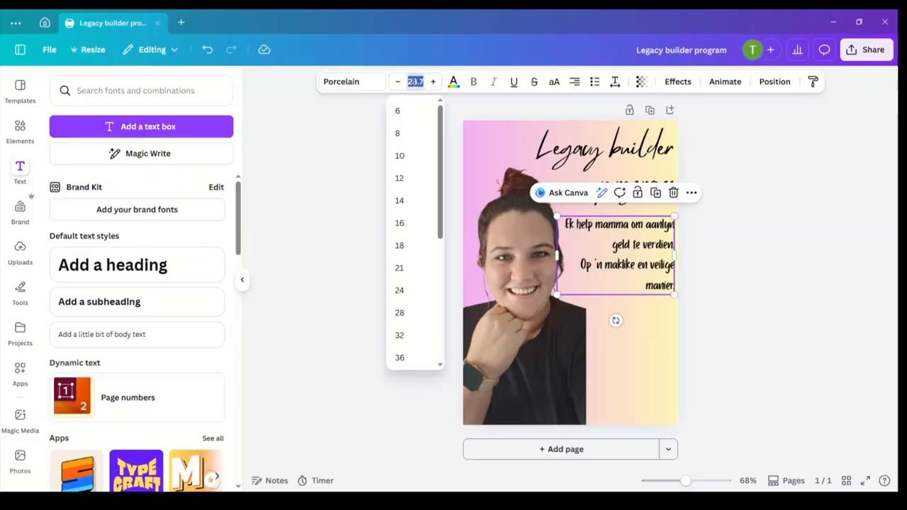
click(735, 290)
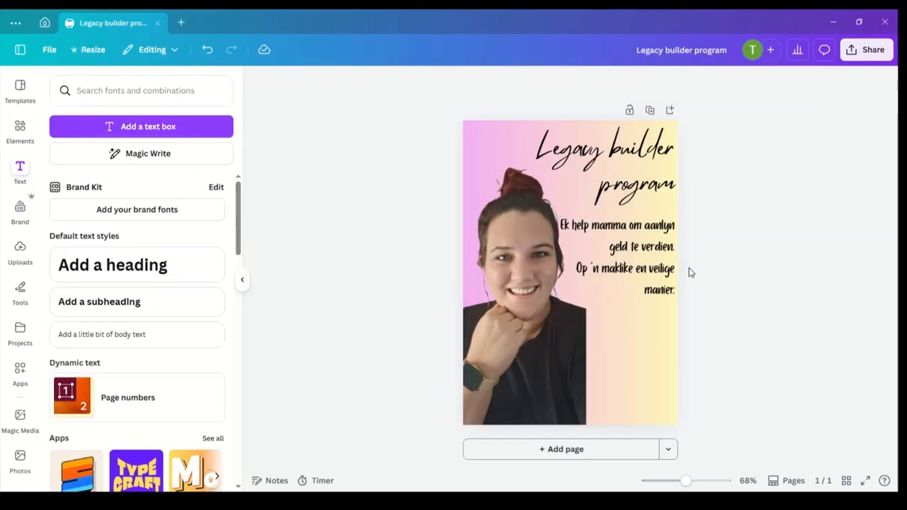
click(654, 272)
drag(654, 272, 653, 260)
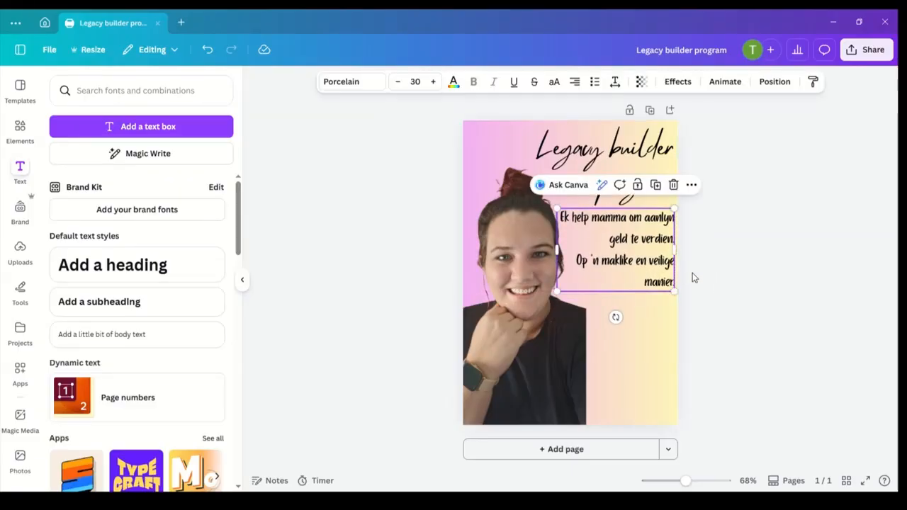
click(737, 277)
- Try brown, white, grey and red as the subheading's text colour and set it back to black
click(628, 241)
click(454, 91)
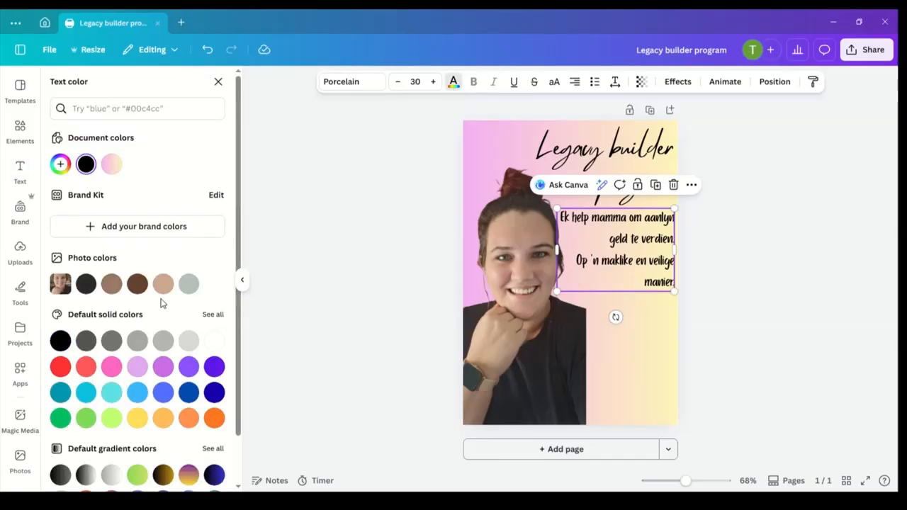
click(111, 285)
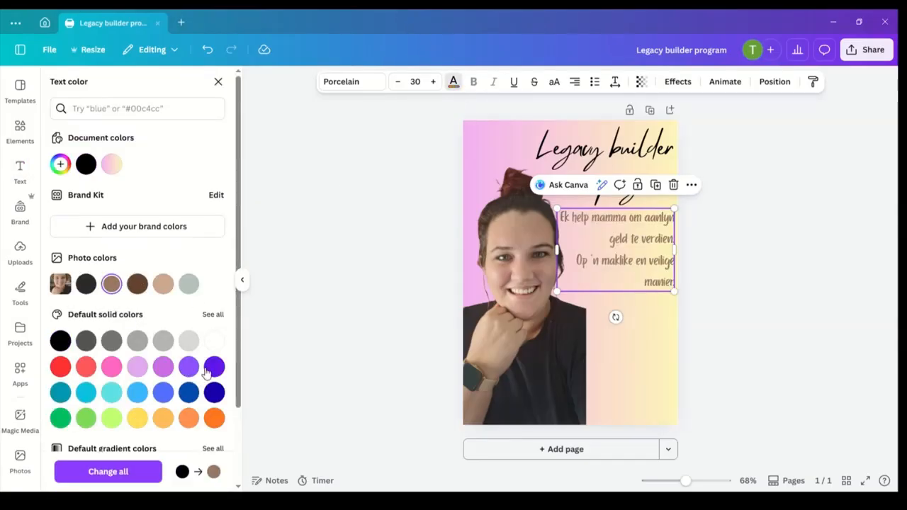
click(213, 343)
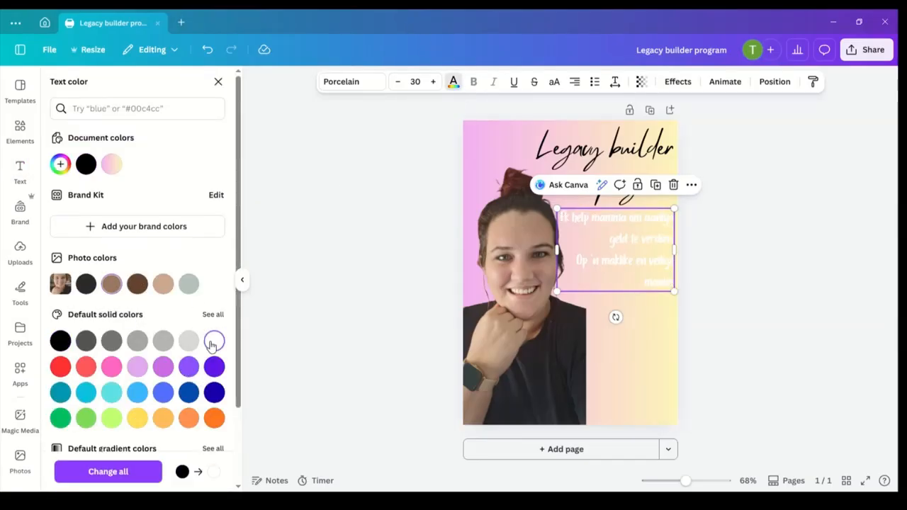
click(163, 341)
click(138, 341)
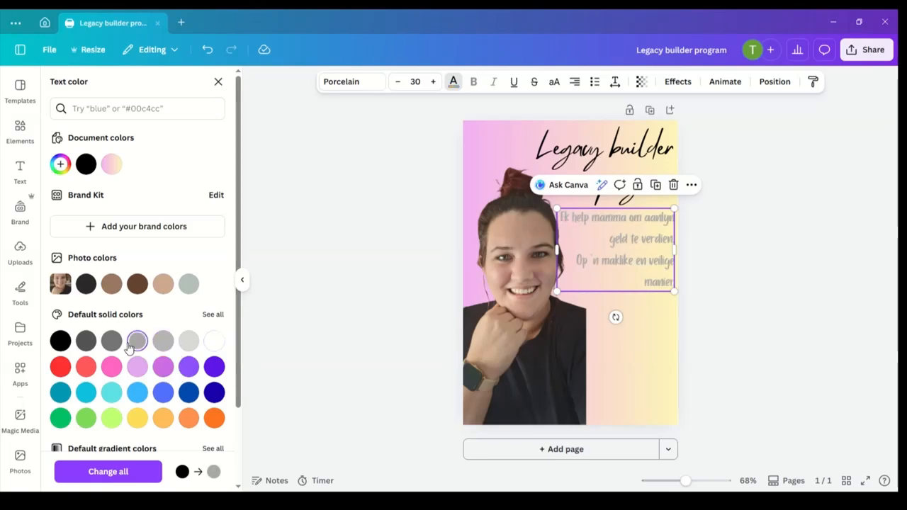
click(60, 341)
click(61, 366)
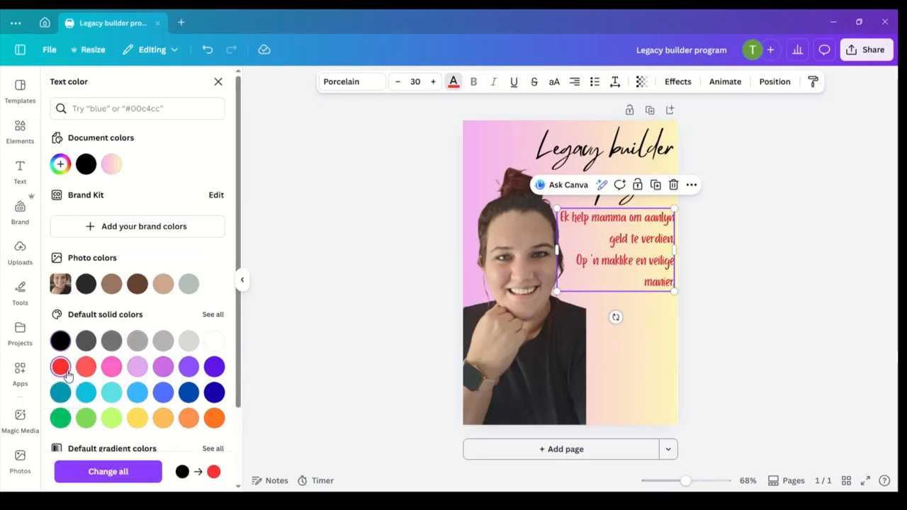
click(61, 341)
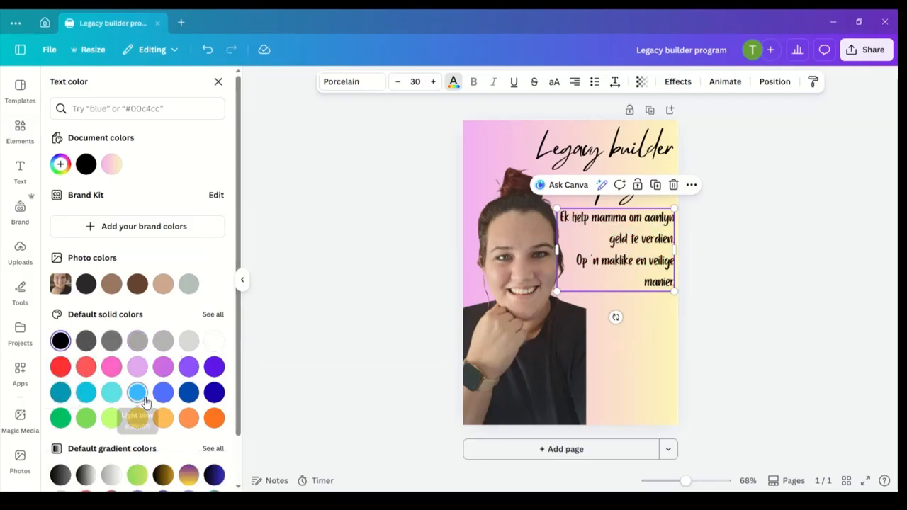
click(354, 339)
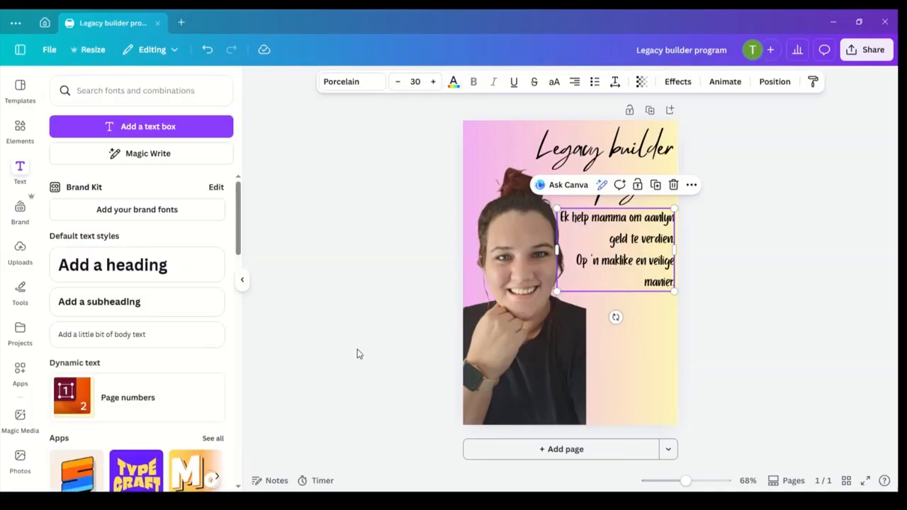
click(358, 350)
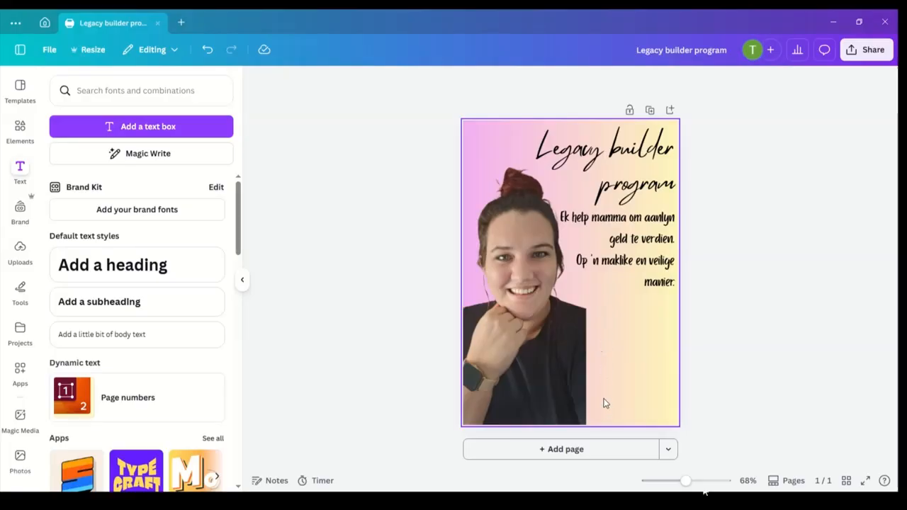
- Look through the recently used elements for a decorative graphic for the cover
click(19, 133)
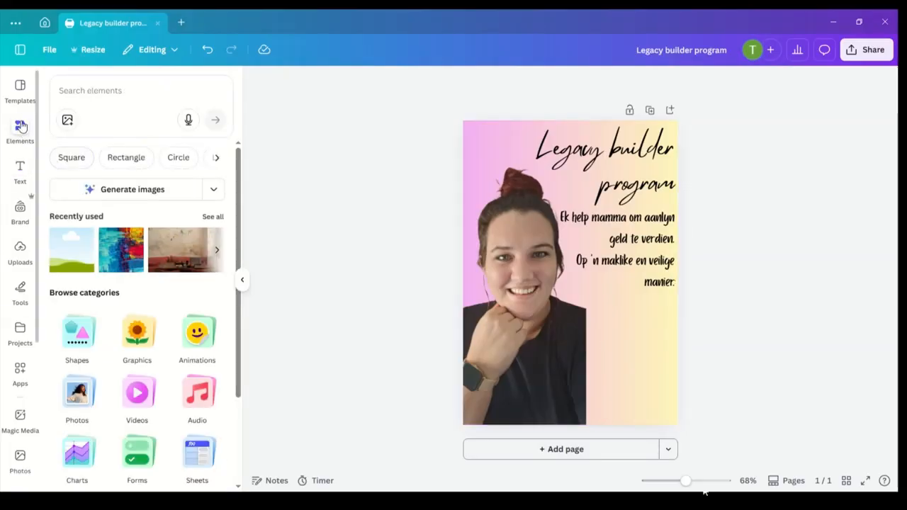
click(213, 217)
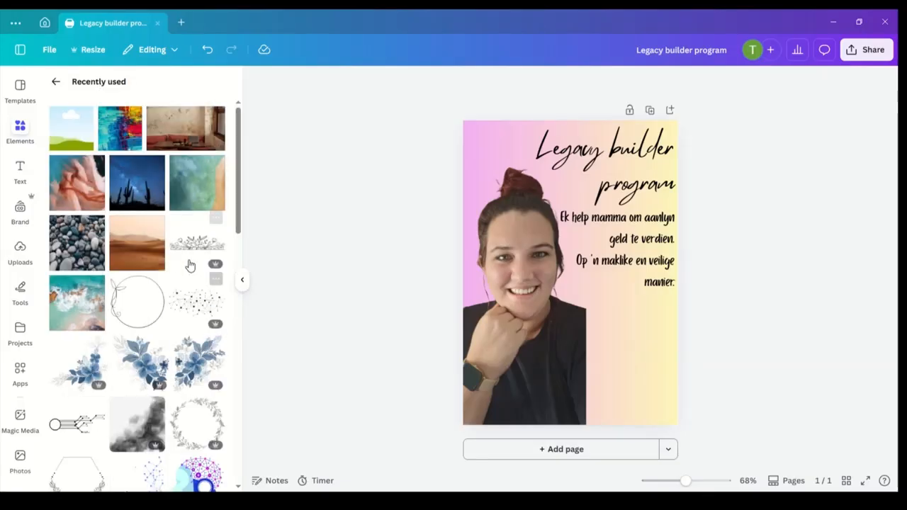
scroll(159, 315, down, 1)
scroll(159, 316, down, 5)
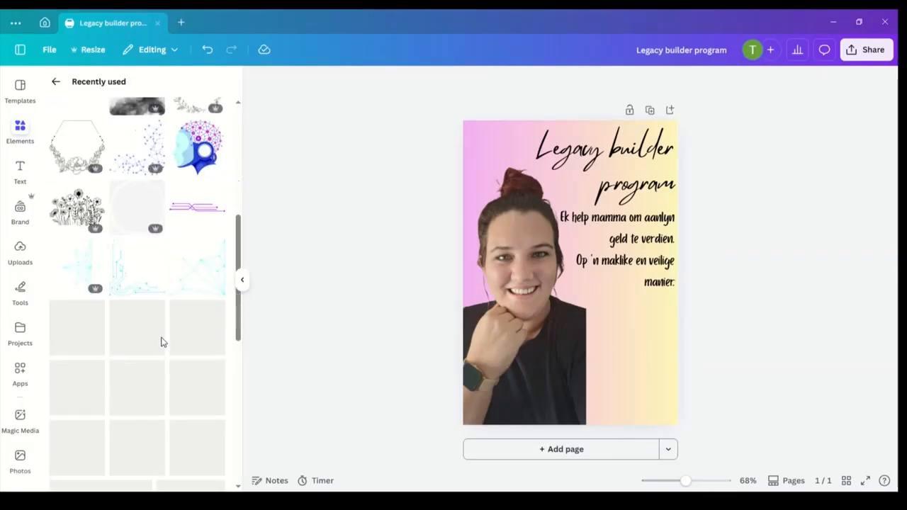
scroll(156, 327, up, 6)
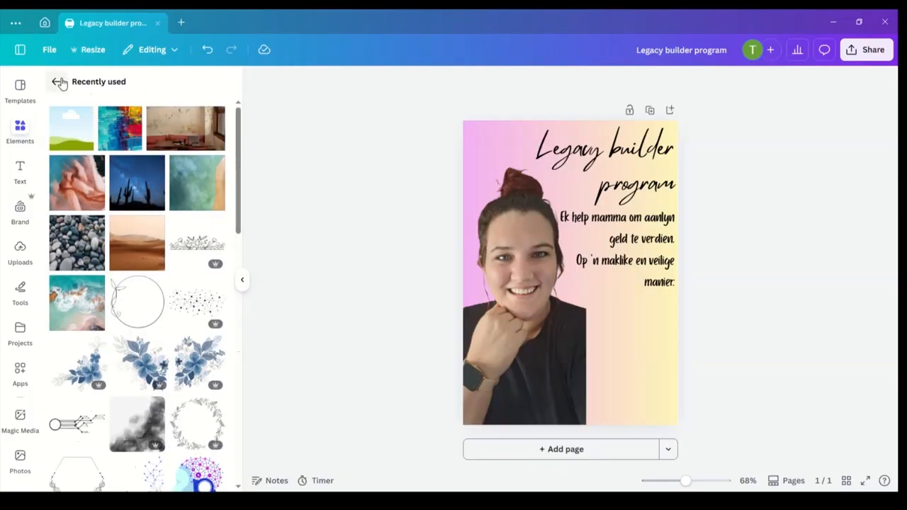
click(56, 82)
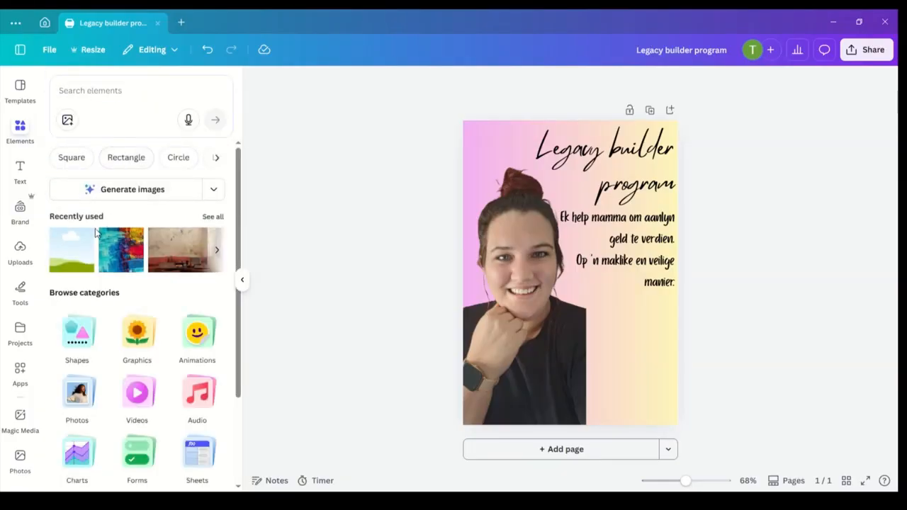
- Search the graphics for "digatal marketing" and add the purple smartphone with a megaphone to the cover
click(87, 97)
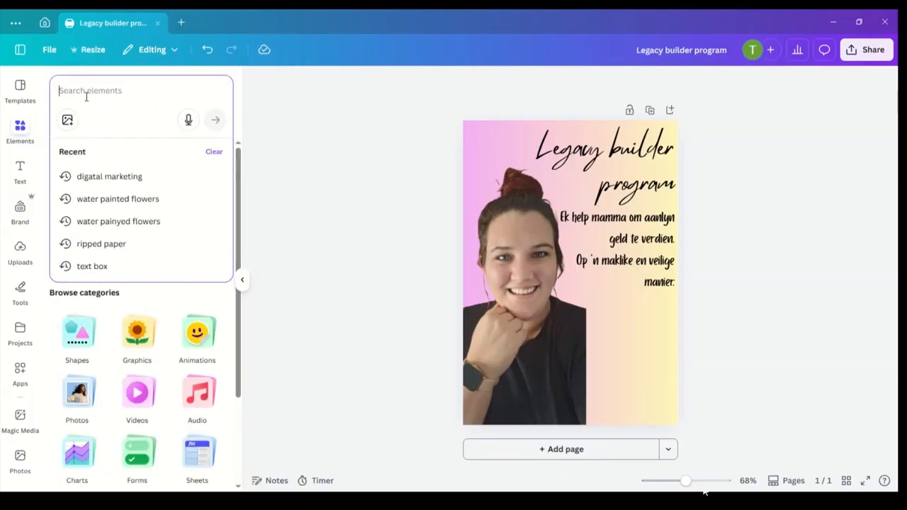
click(100, 177)
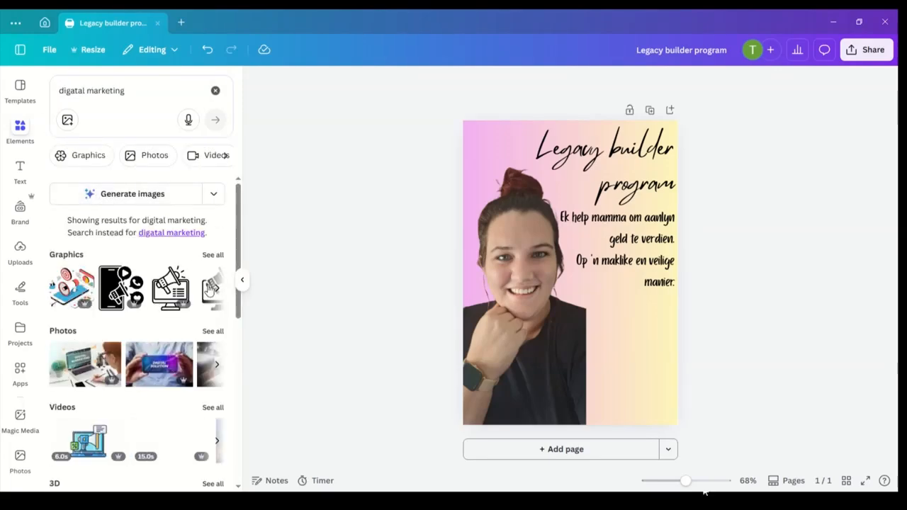
click(213, 255)
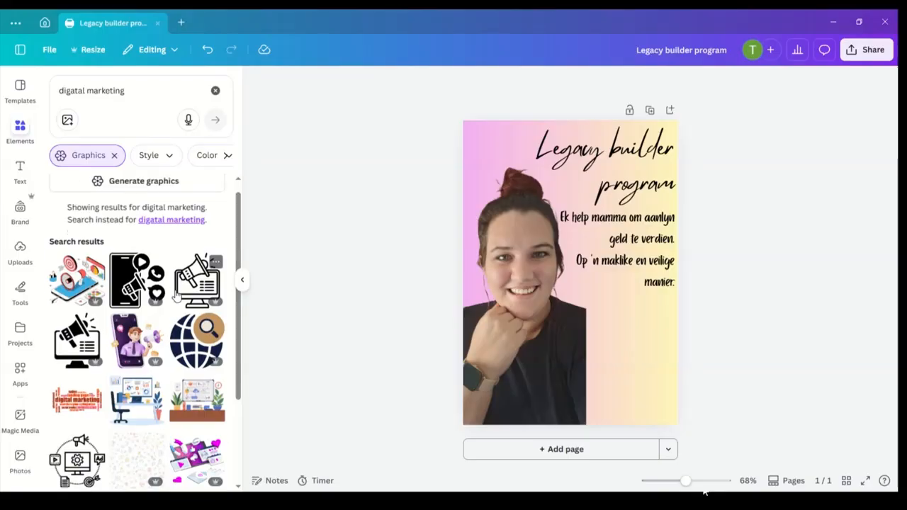
scroll(177, 300, down, 1)
scroll(177, 300, down, 5)
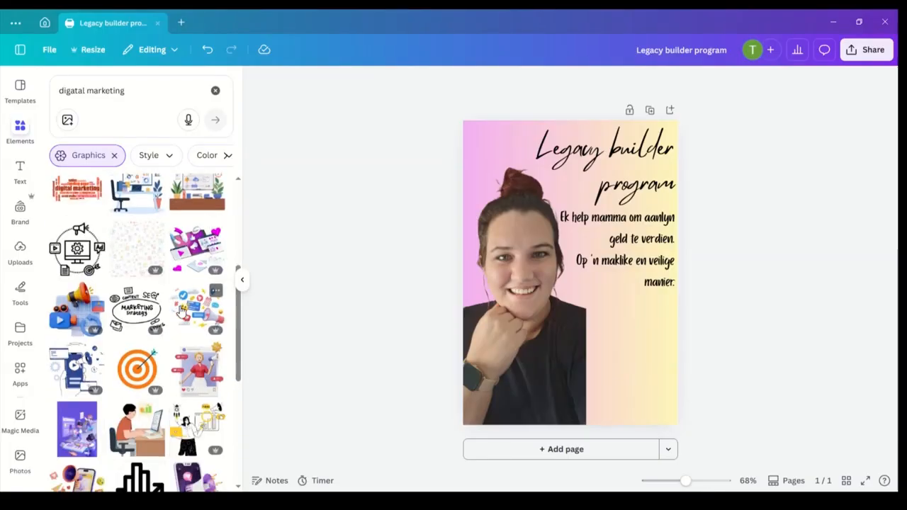
scroll(183, 309, down, 3)
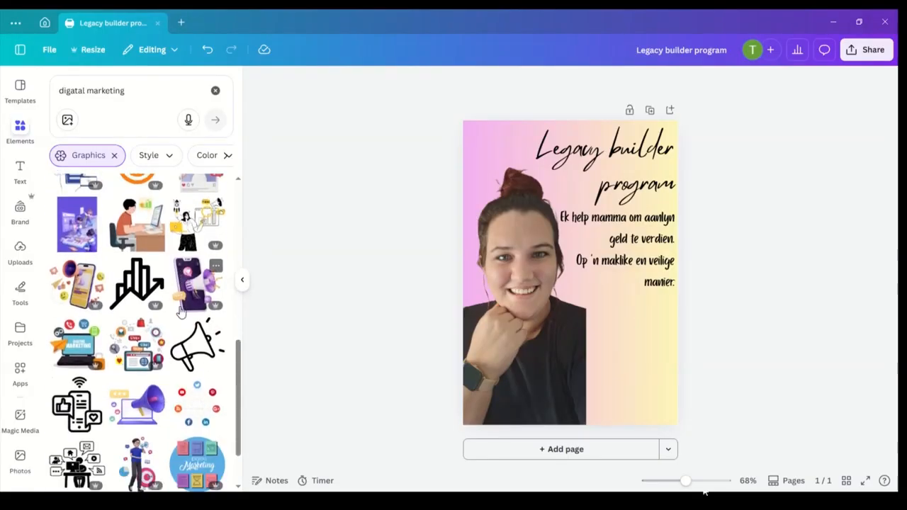
click(200, 283)
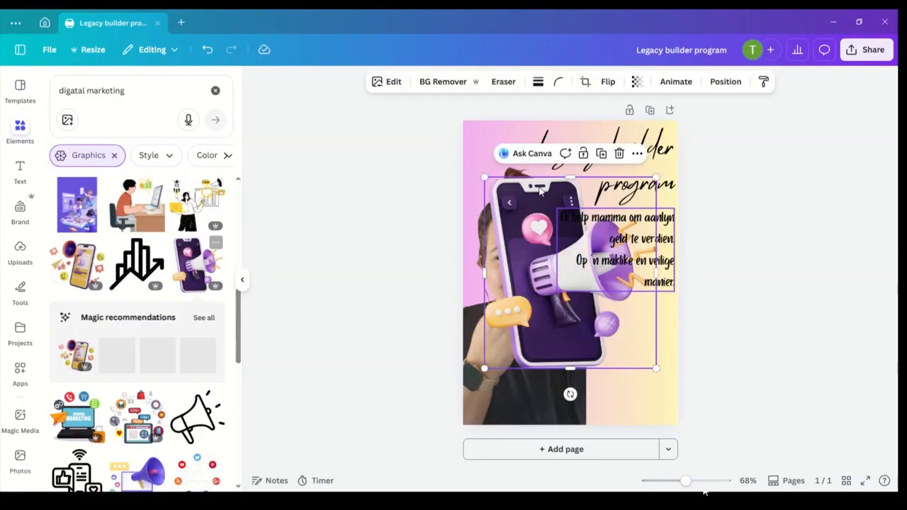
- Shrink the smartphone graphic to fit beneath the subheading and tilt it slightly counter-clockwise in the cover's lower right corner
drag(484, 176, 522, 219)
drag(587, 305, 607, 382)
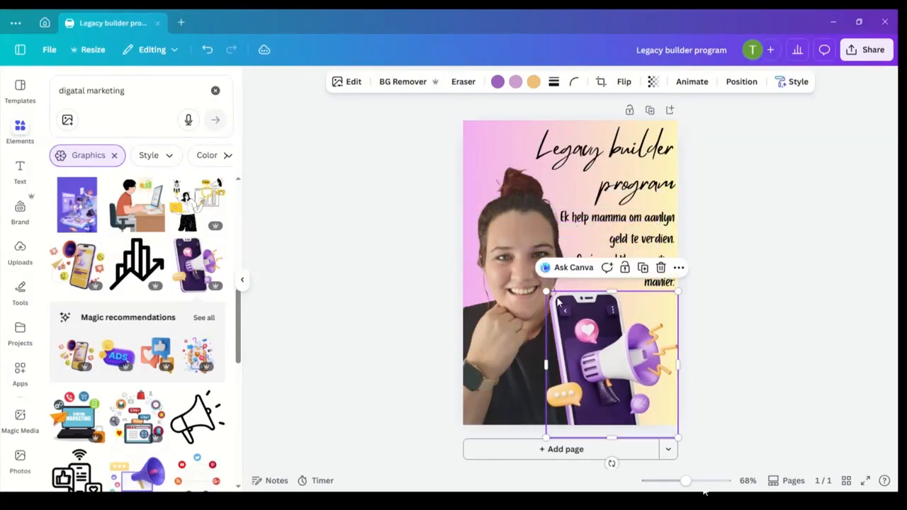
drag(549, 293, 587, 320)
drag(620, 357, 589, 346)
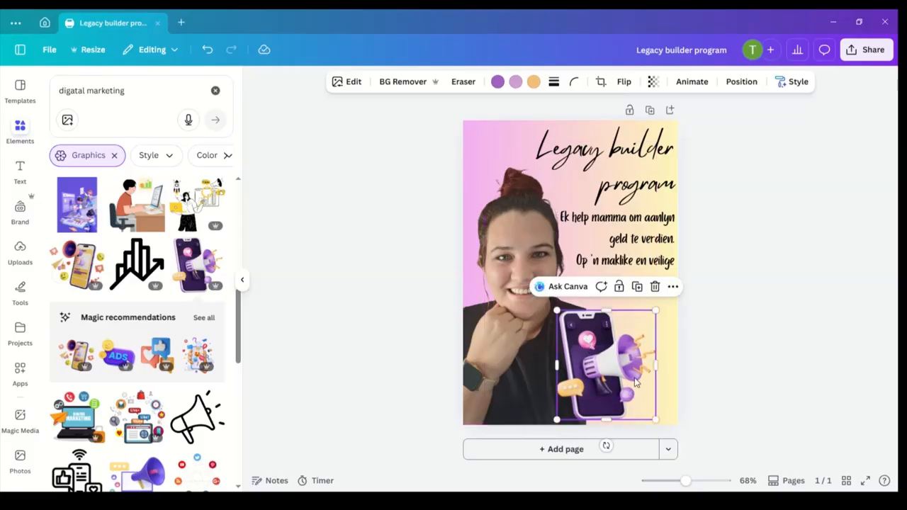
mouse_move(554, 307)
mouse_down()
mouse_move(529, 279)
mouse_move(566, 312)
mouse_move(526, 292)
mouse_move(557, 311)
mouse_up()
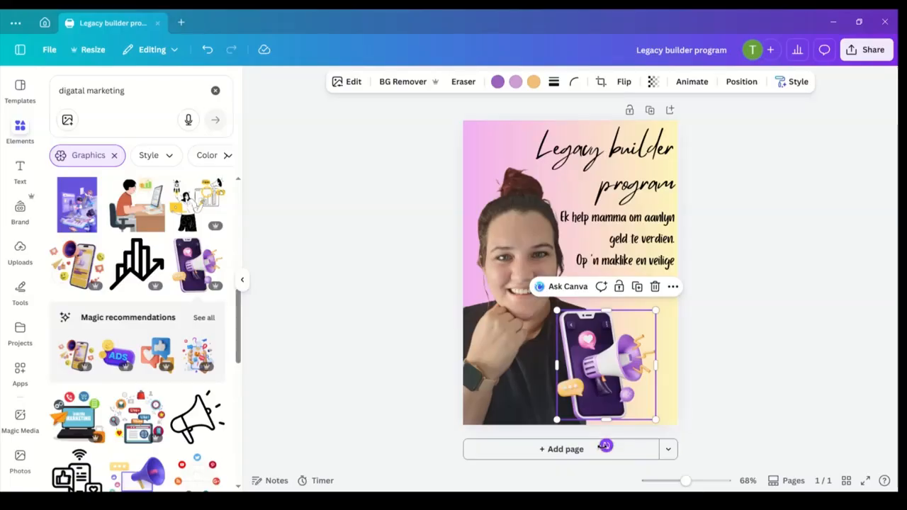
drag(606, 446, 621, 465)
drag(578, 379, 576, 379)
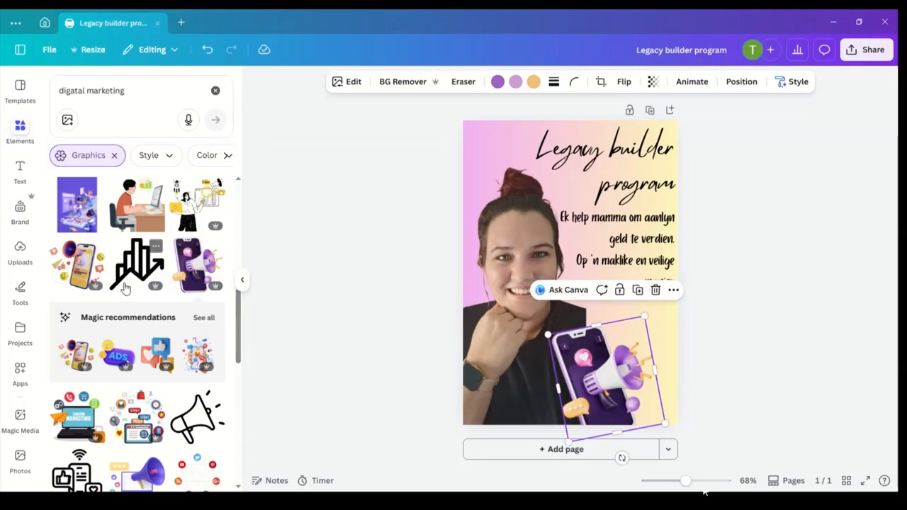
- Add the black bar chart graphic with a rising arrow, about 5.3 cm wide, between the subheading and the smartphone
scroll(127, 283, down, 3)
scroll(131, 269, up, 3)
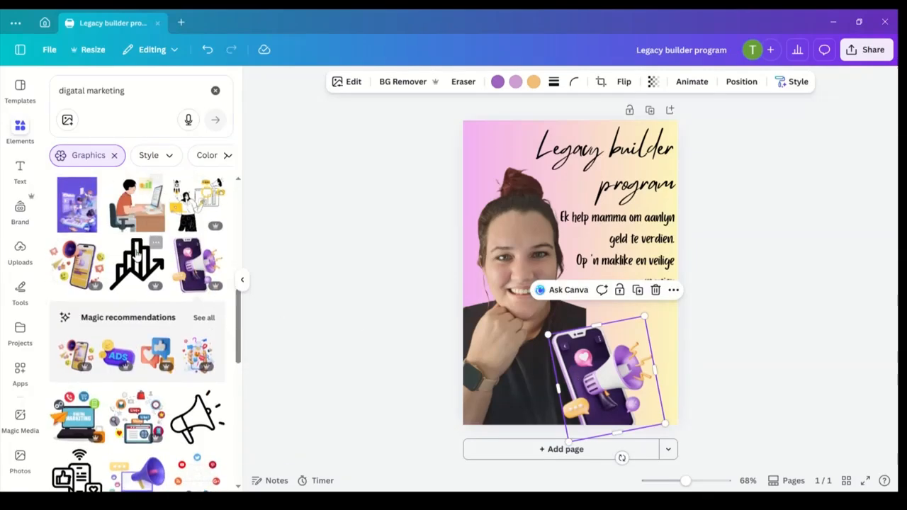
click(137, 261)
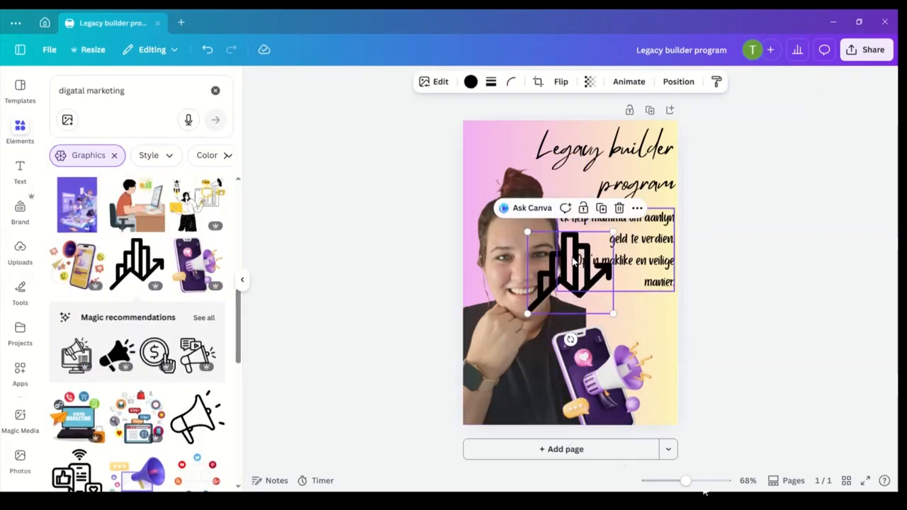
drag(562, 285, 603, 319)
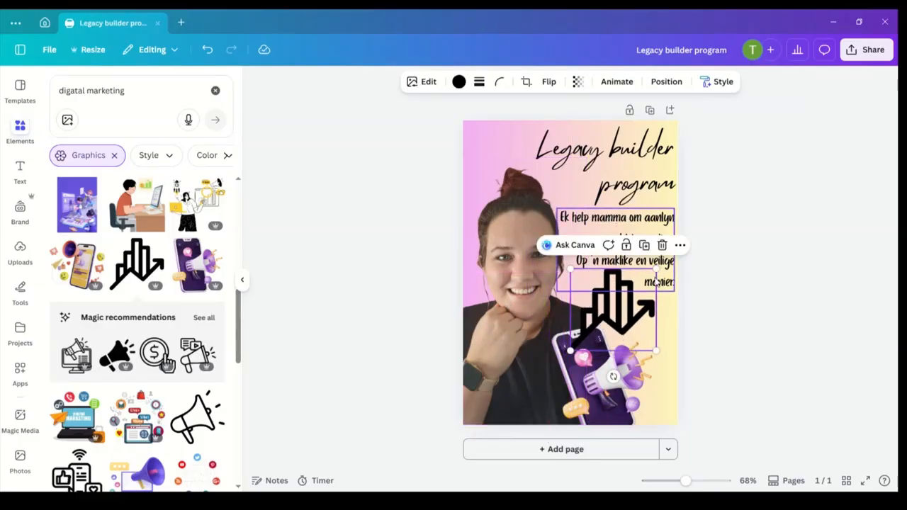
drag(656, 270, 649, 277)
drag(614, 311, 620, 309)
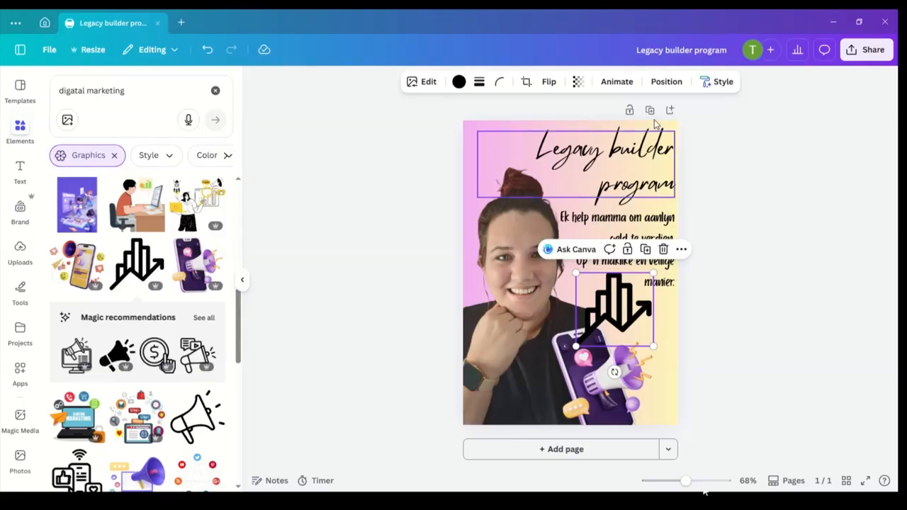
- Move the chart graphic behind the smartphone and set its transparency to 67
click(665, 82)
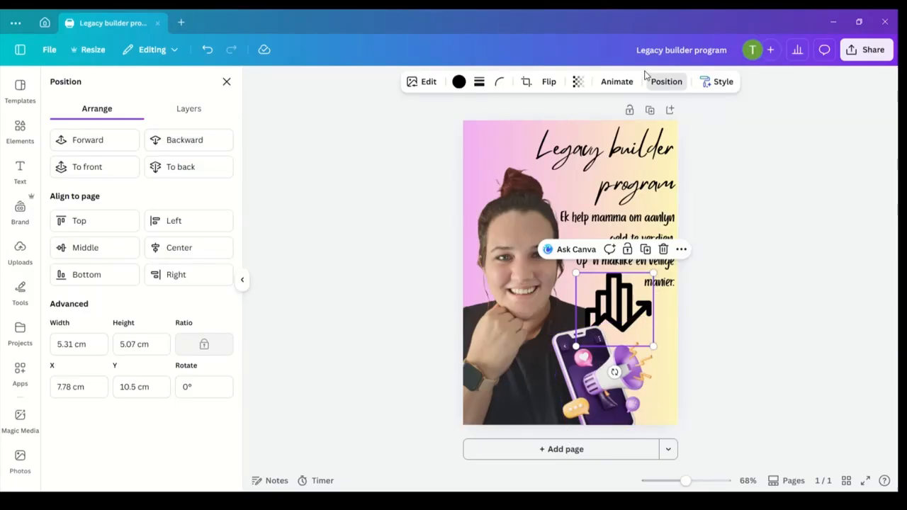
click(578, 82)
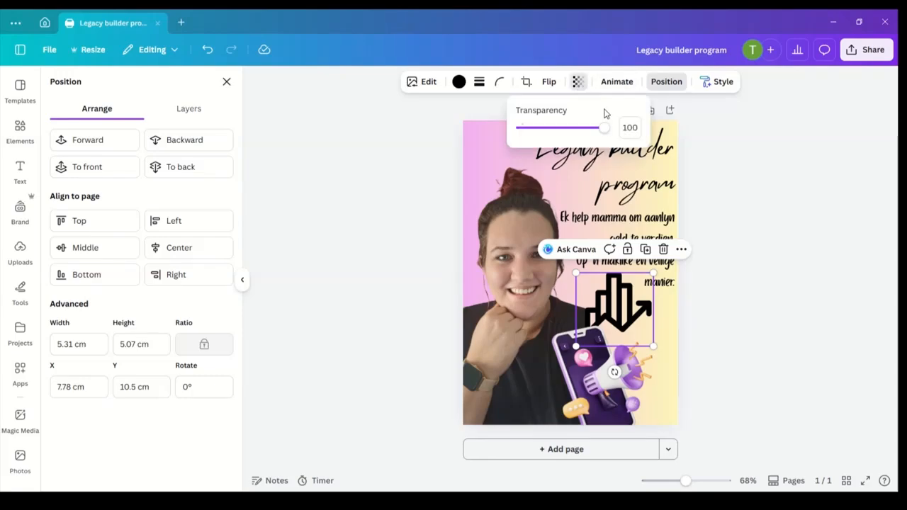
drag(604, 132, 580, 140)
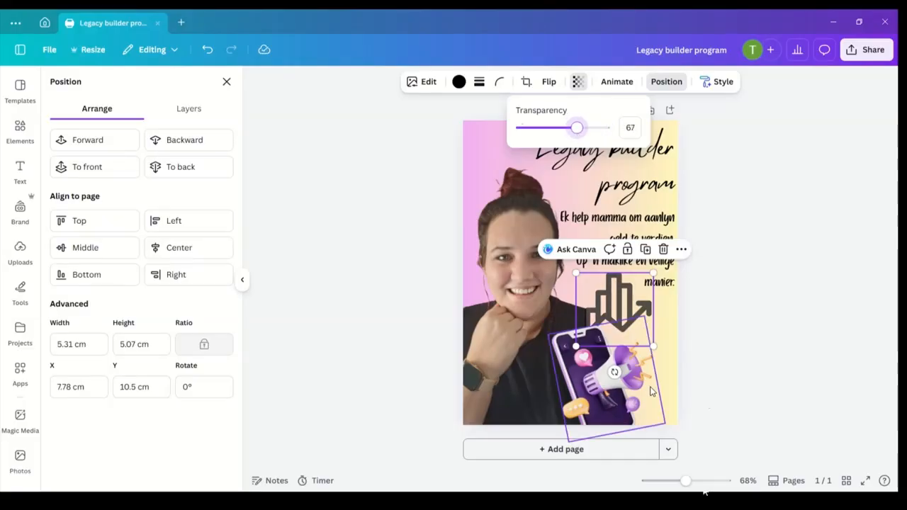
click(773, 365)
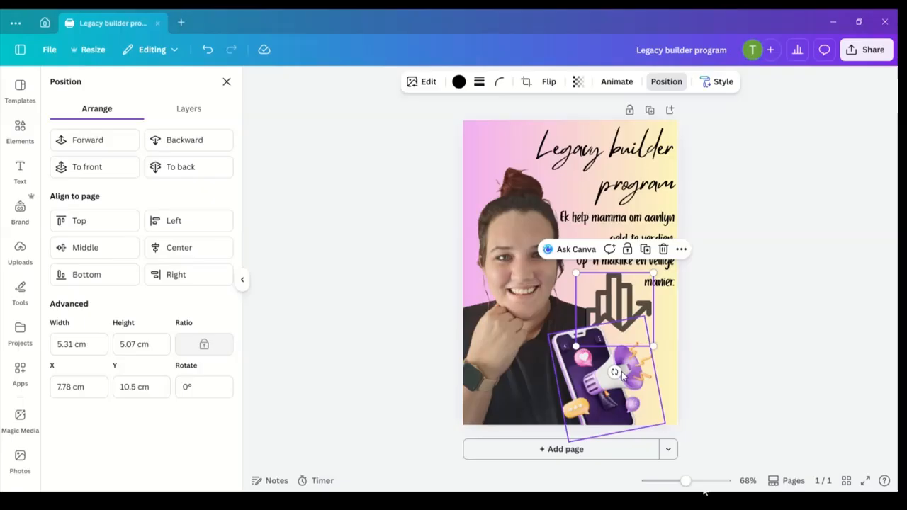
- Tilt the chart graphic to about -8.4° and place it at the very back, closely above the smartphone
drag(614, 373, 623, 372)
drag(631, 319, 613, 309)
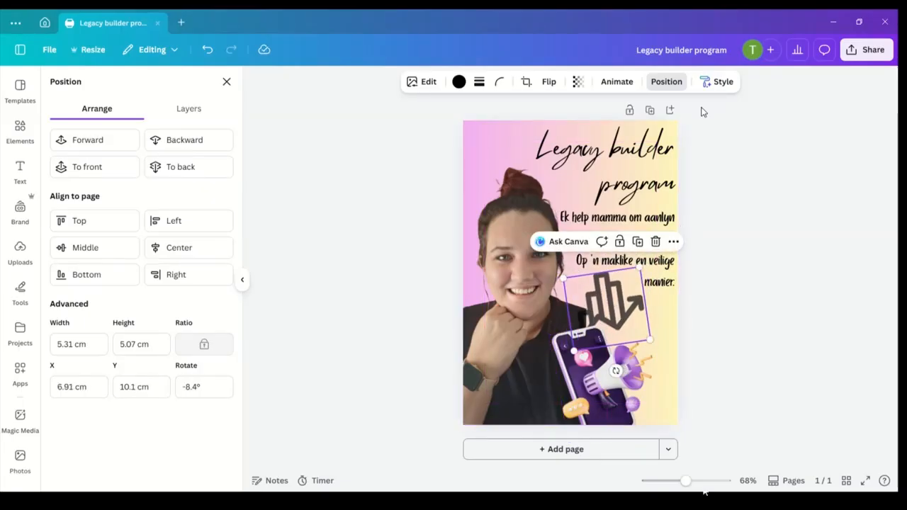
click(666, 82)
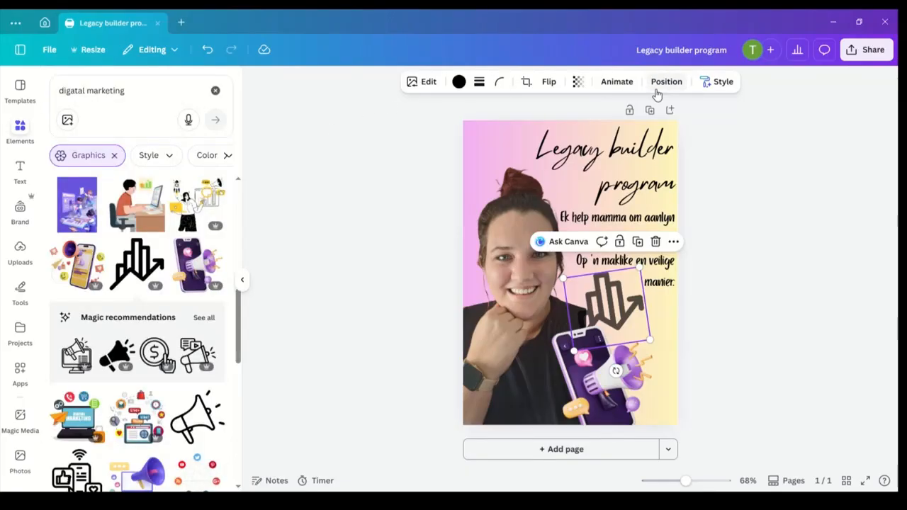
click(658, 85)
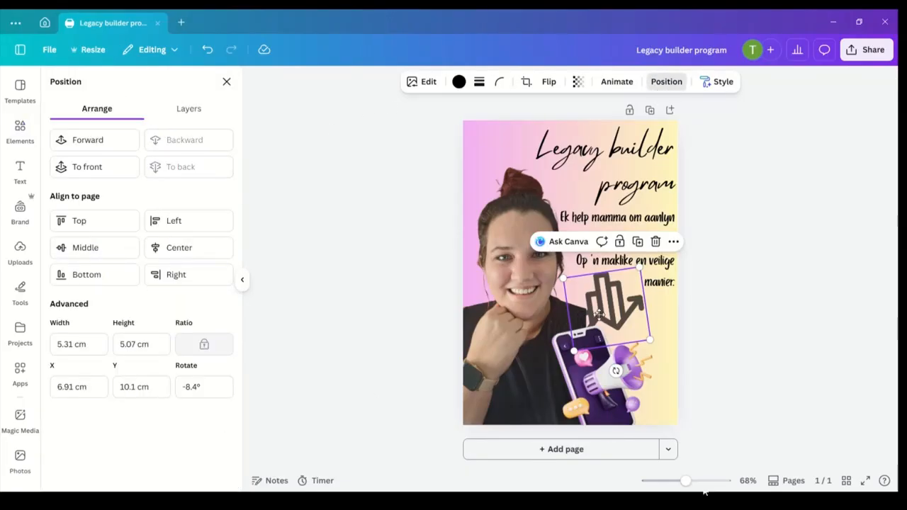
drag(600, 315, 600, 322)
click(339, 316)
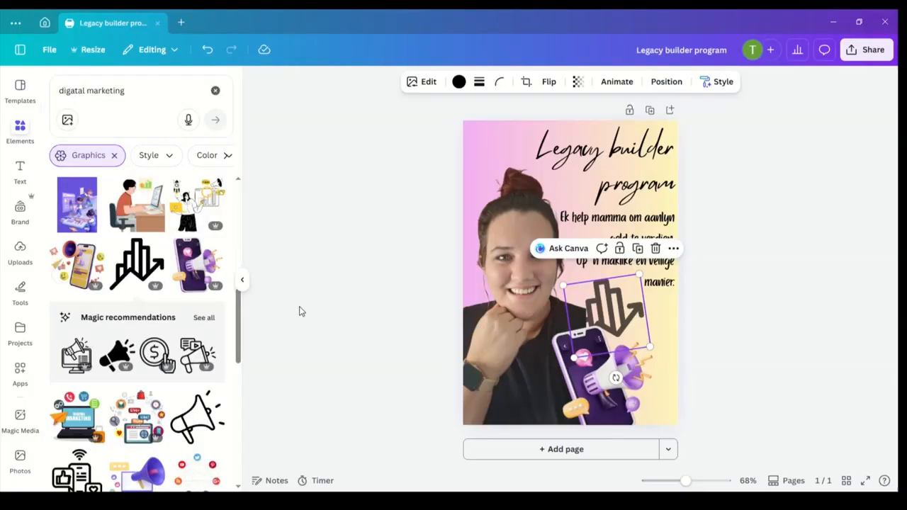
- Delete the tilted bar chart graphic and add the hand-drawn bar chart with a rising arrow from the digital marketing graphics instead
scroll(186, 323, down, 5)
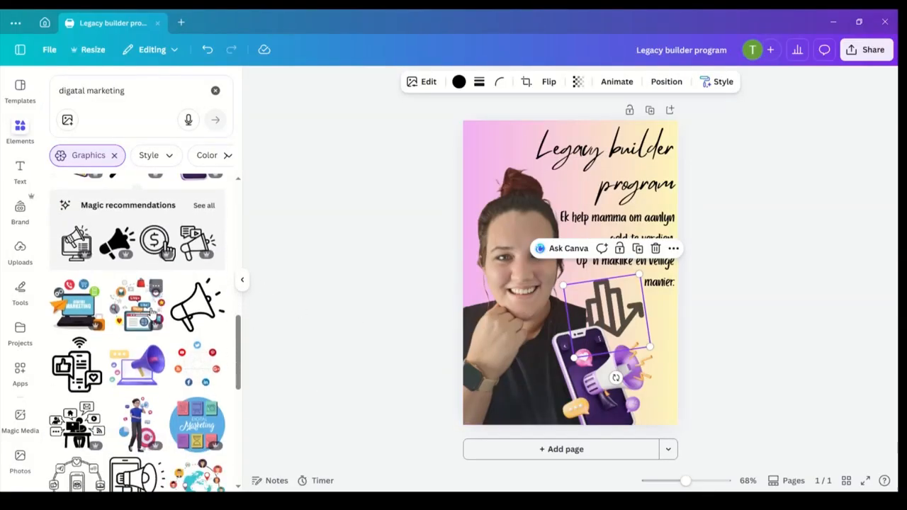
scroll(161, 329, down, 2)
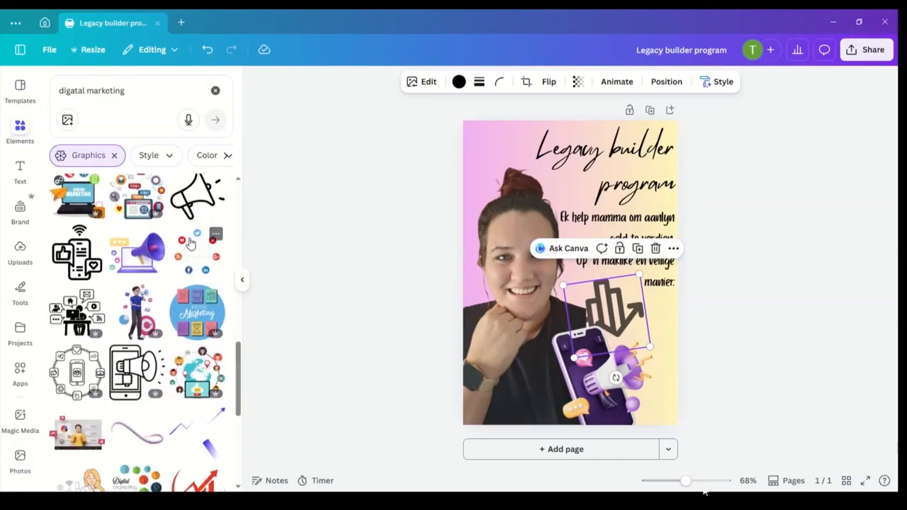
scroll(186, 297, down, 4)
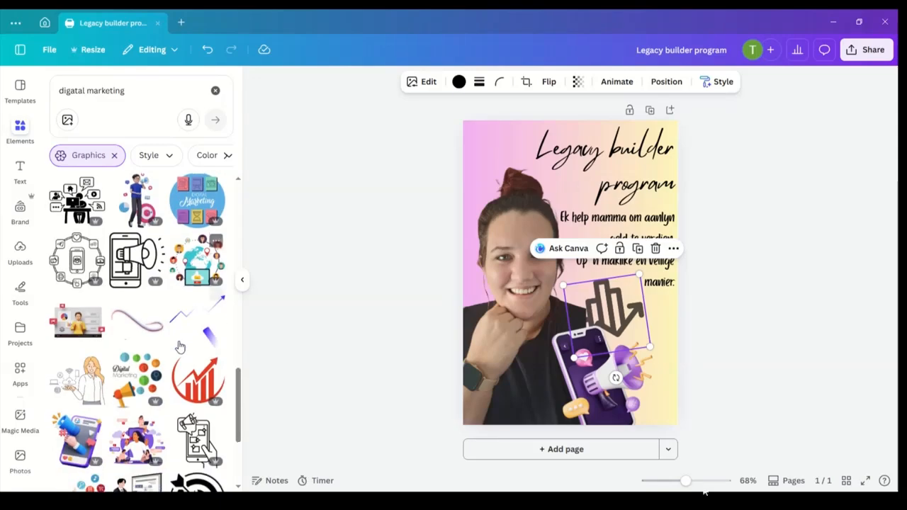
scroll(171, 355, down, 7)
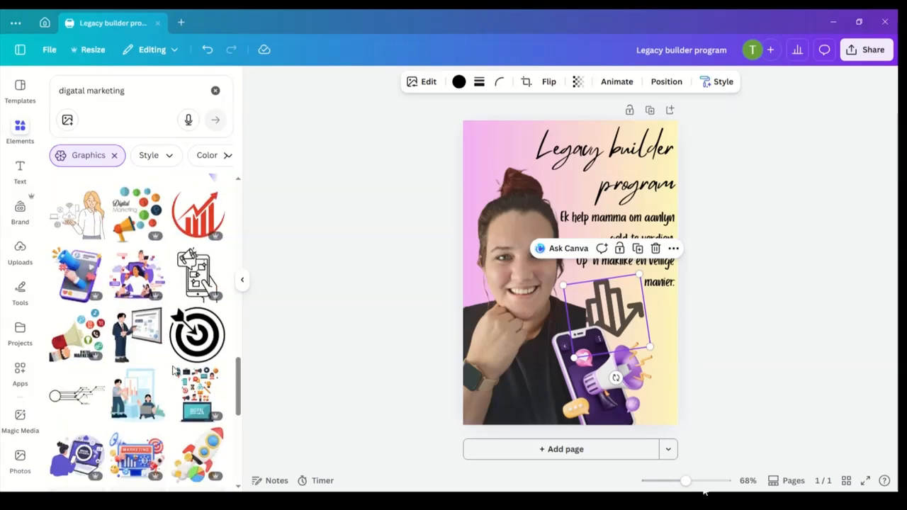
scroll(142, 369, down, 7)
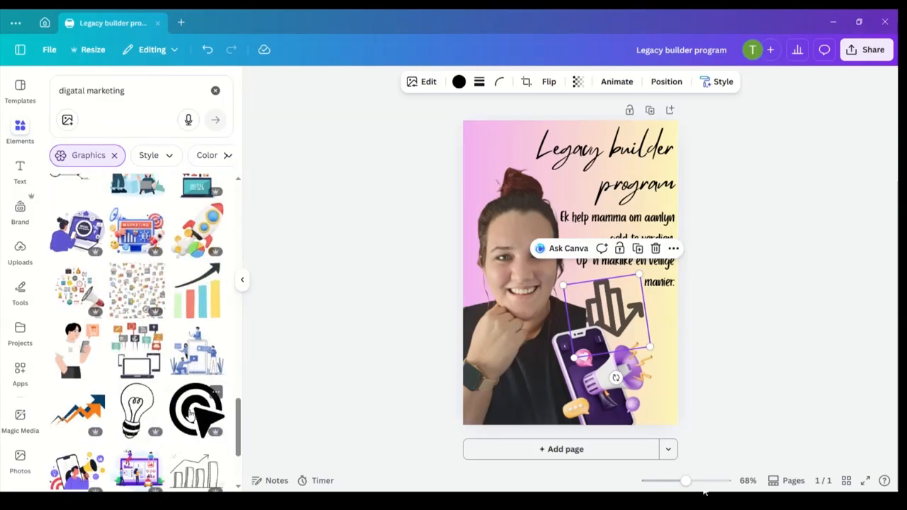
scroll(180, 407, down, 5)
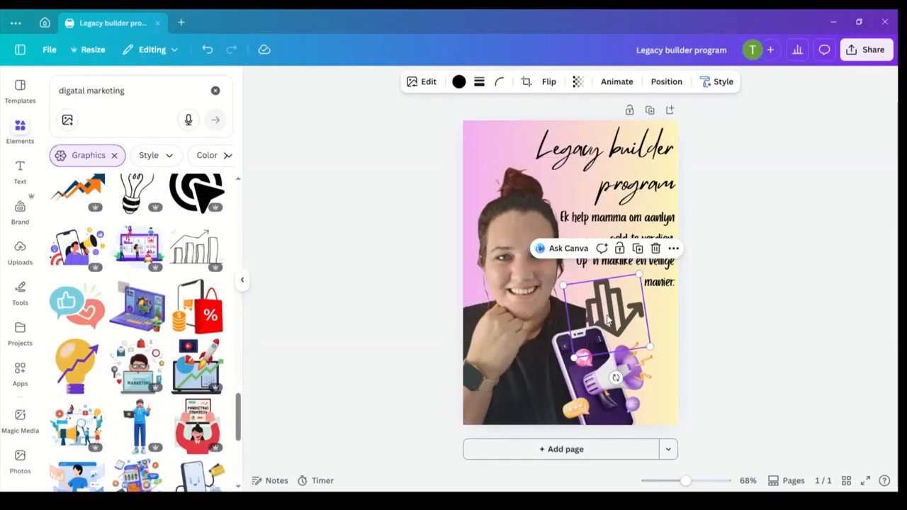
key(Delete)
click(196, 253)
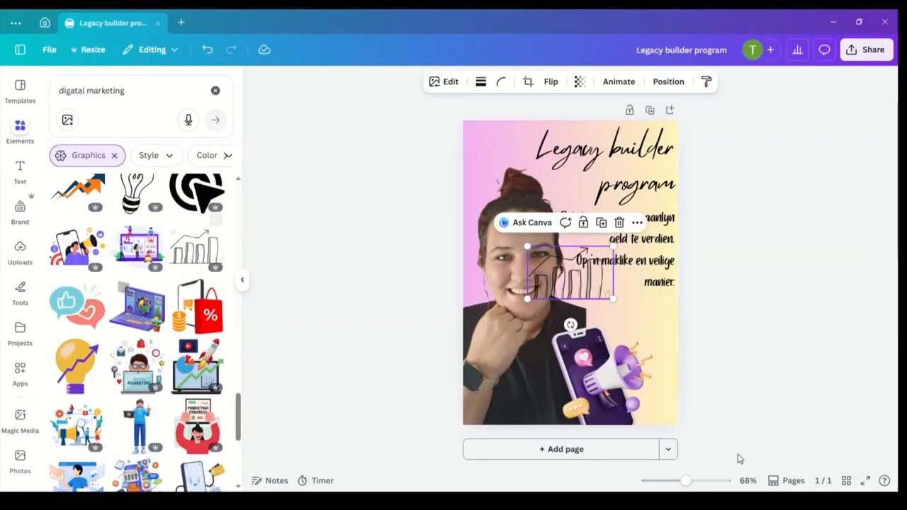
- Place the hand-drawn chart between the subheading and the smartphone and shrink it to about 4.5 cm wide
drag(571, 284, 630, 313)
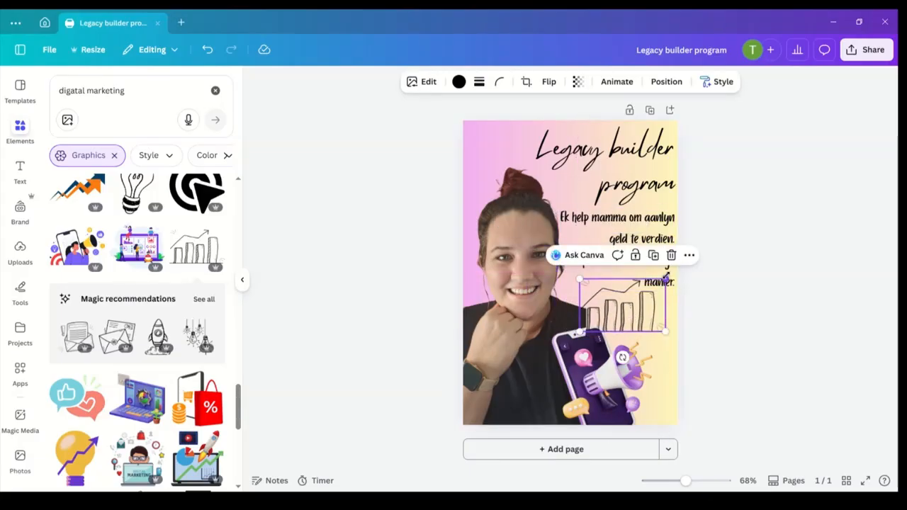
drag(666, 280, 634, 302)
click(735, 378)
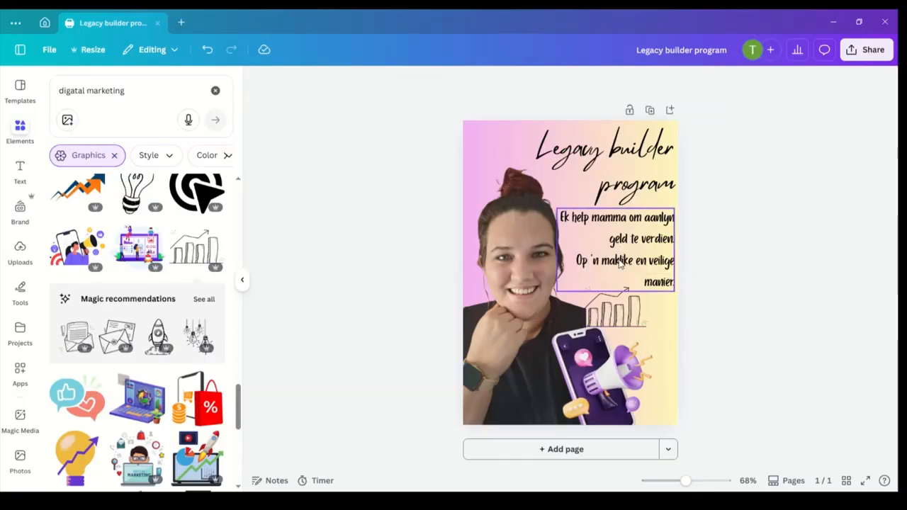
- Send the hand-drawn chart backward and move it slightly down so it sits behind the smartphone's upper edge
click(604, 317)
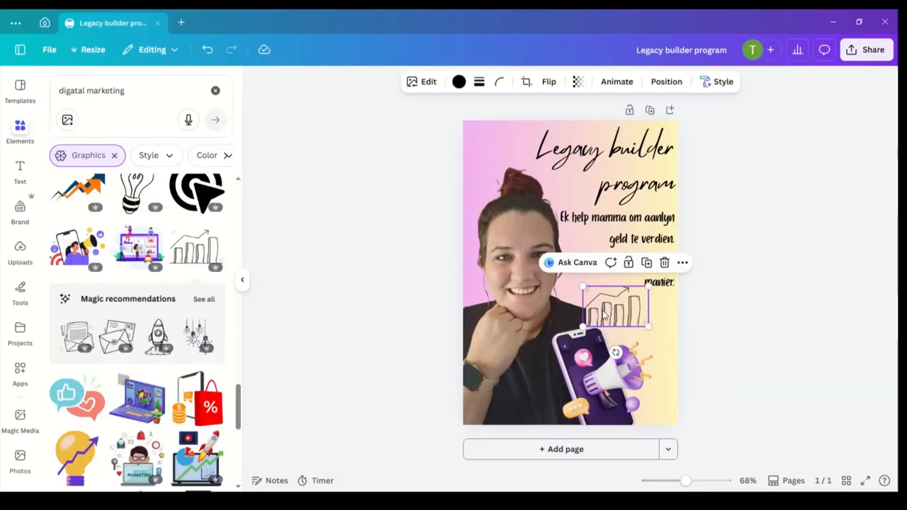
click(667, 82)
click(197, 142)
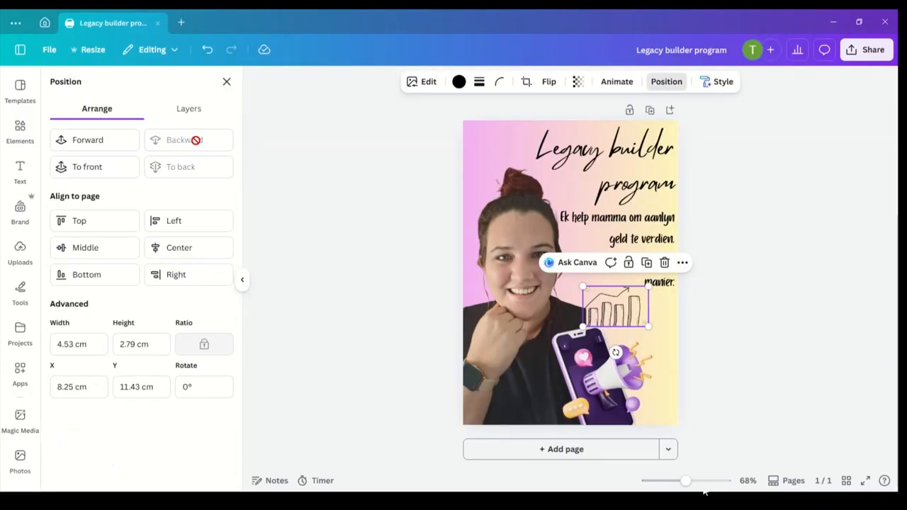
drag(615, 311, 608, 326)
click(735, 360)
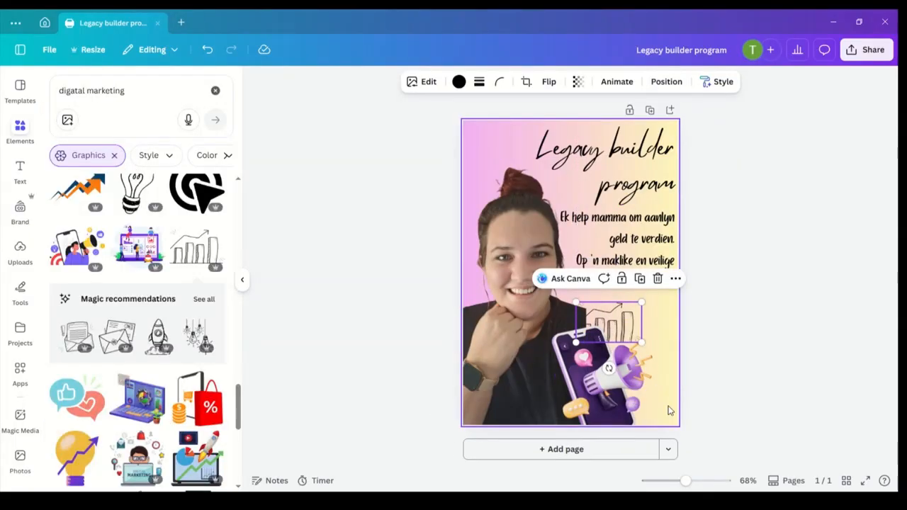
- Look through more of the digital marketing graphics for another element that suits the cover
scroll(182, 332, down, 10)
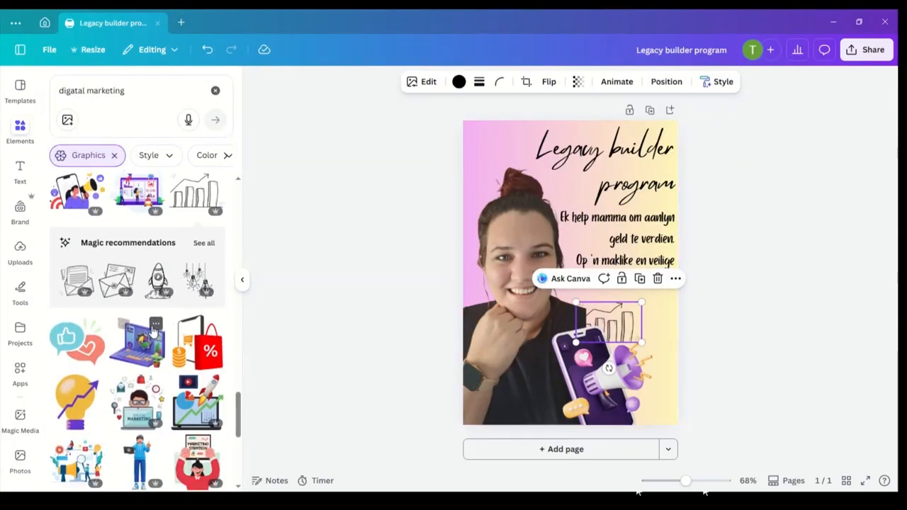
scroll(144, 333, down, 5)
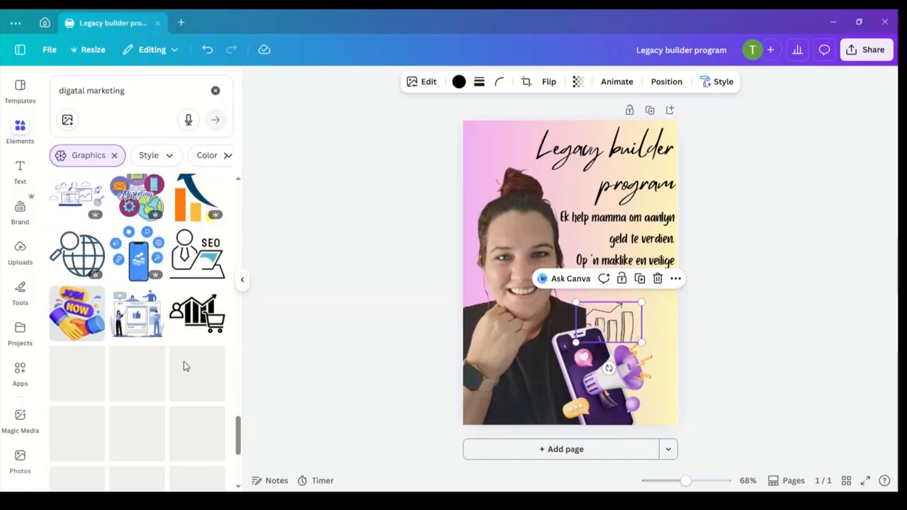
scroll(185, 361, down, 5)
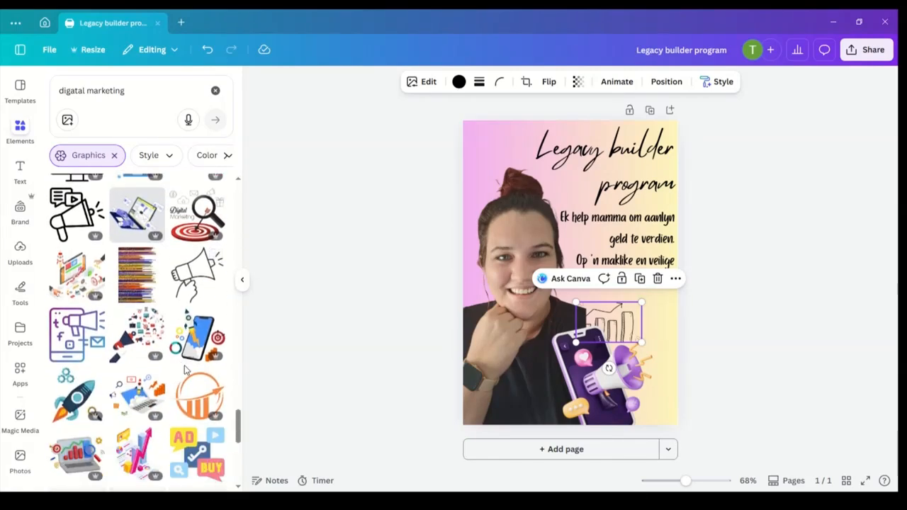
scroll(185, 355, down, 7)
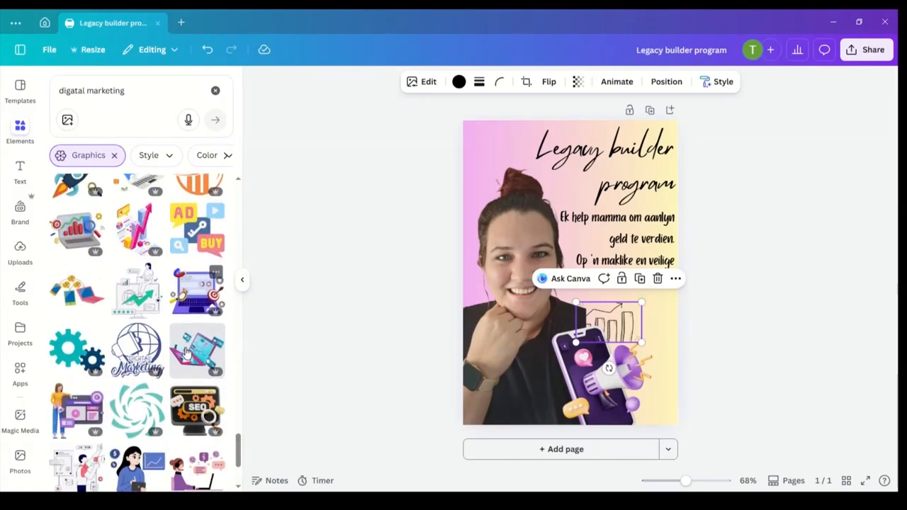
scroll(187, 352, up, 8)
scroll(187, 351, up, 5)
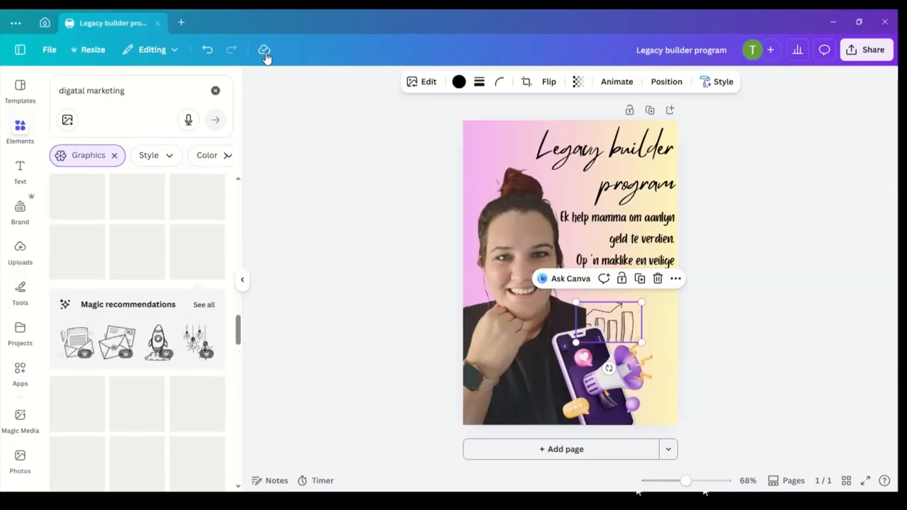
- Search the graphics for "flowers"
click(154, 80)
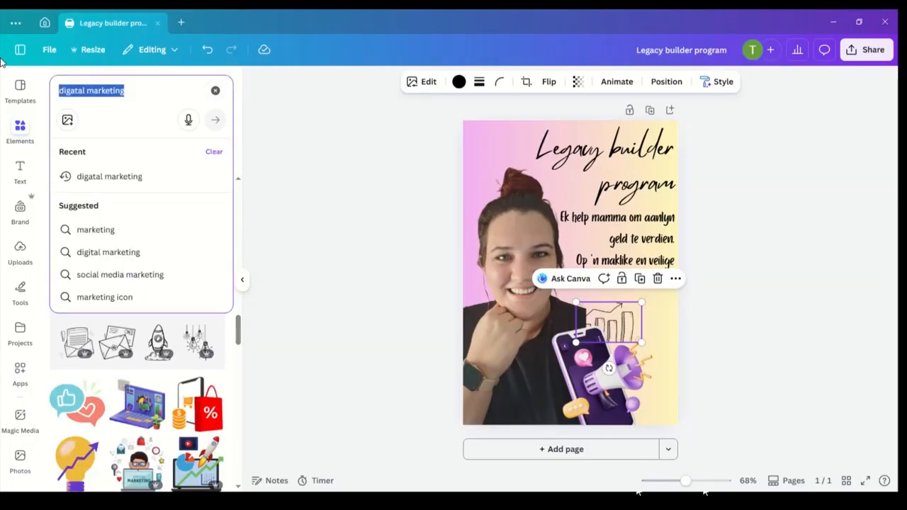
text(flow)
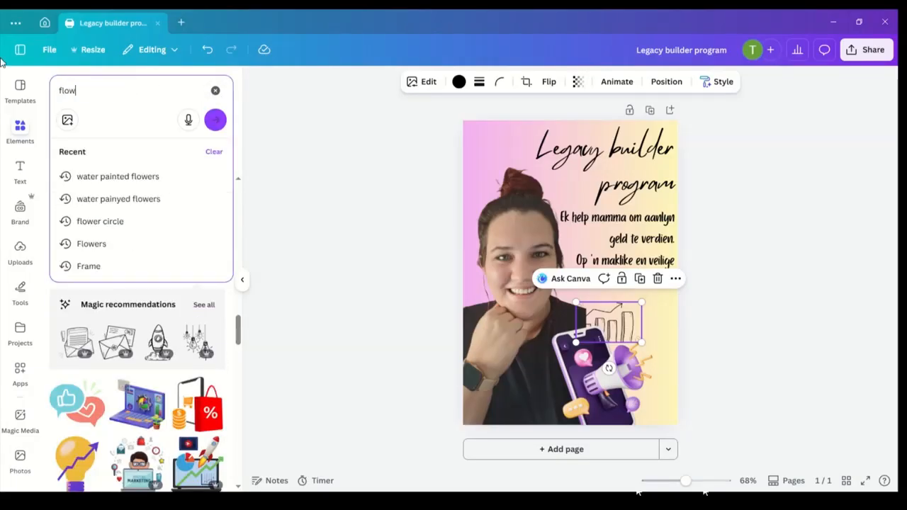
text(ers)
key(Return)
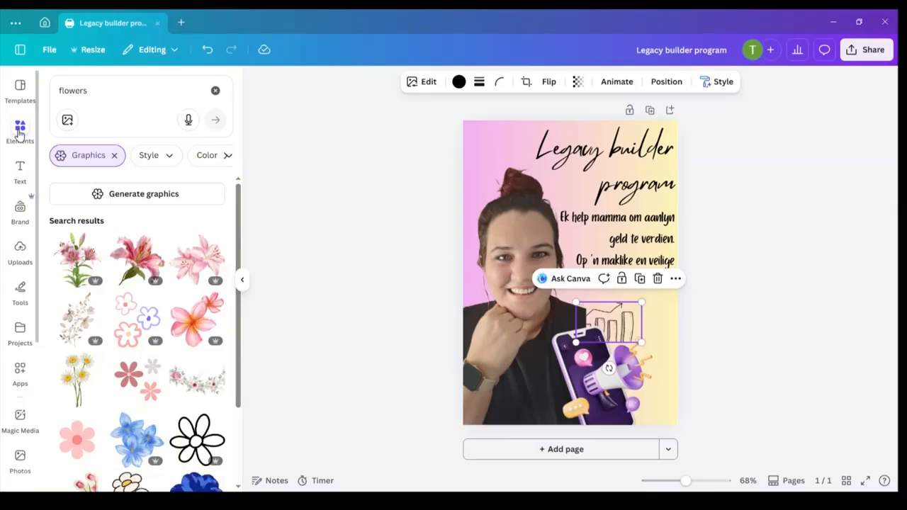
- Try the pink peony graphic on the cover, then remove it again
scroll(142, 362, down, 5)
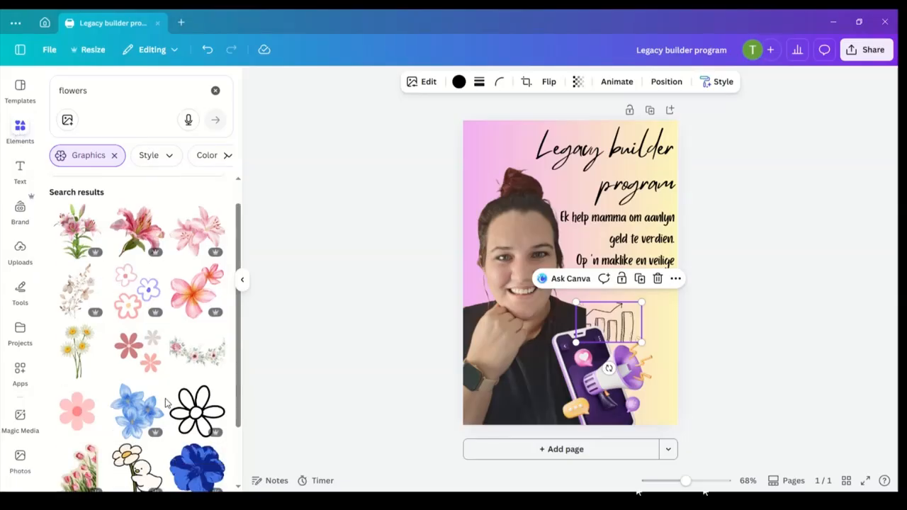
scroll(159, 407, down, 2)
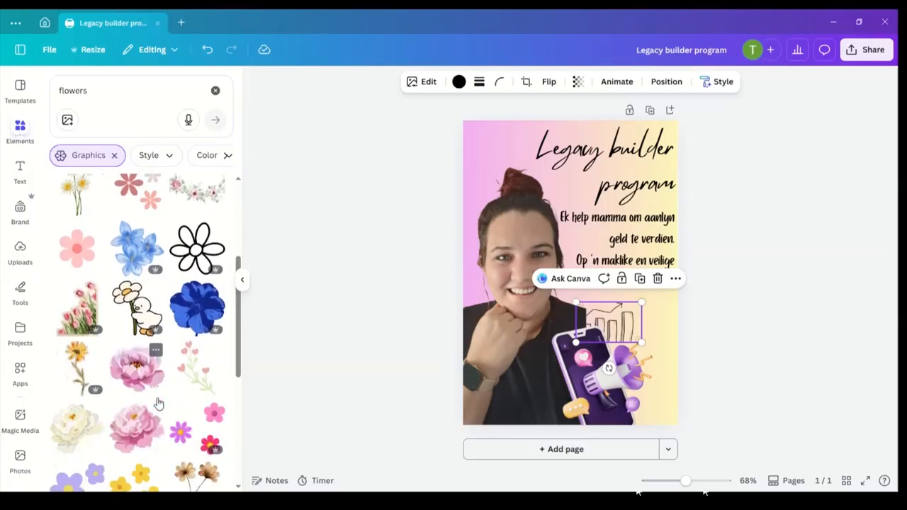
click(111, 384)
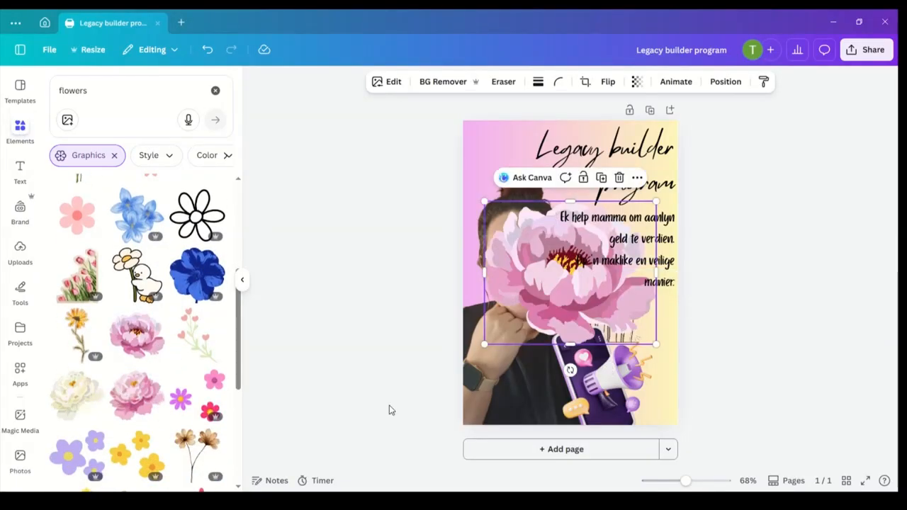
key(Delete)
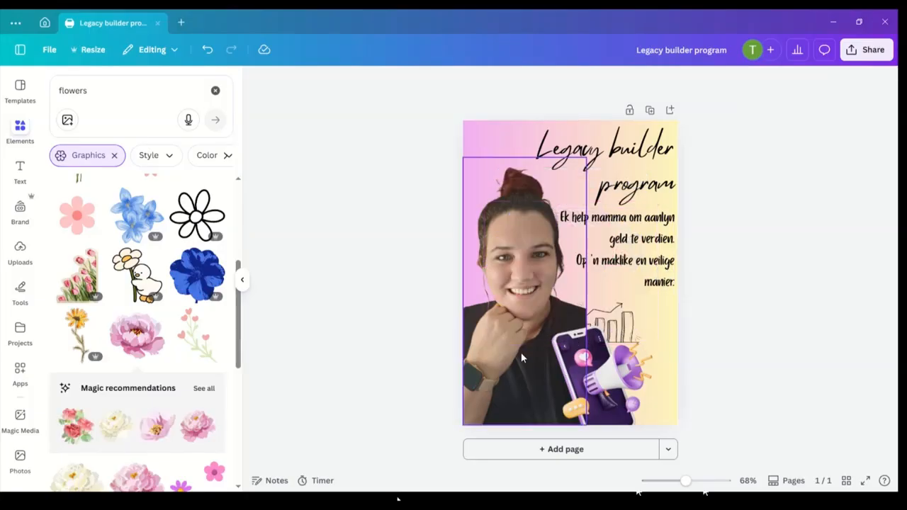
- Examine the remaining flower graphics for a decoration that suits the cover
scroll(212, 323, down, 3)
scroll(206, 327, down, 7)
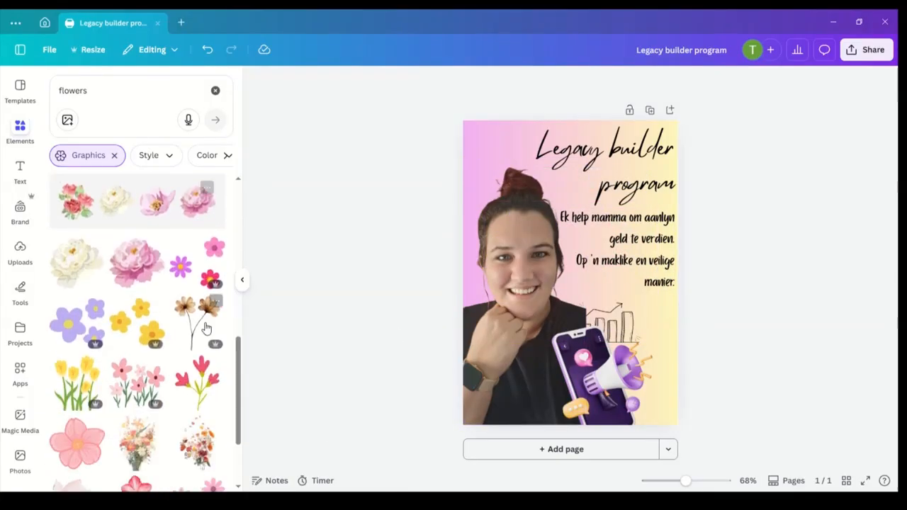
scroll(198, 333, down, 4)
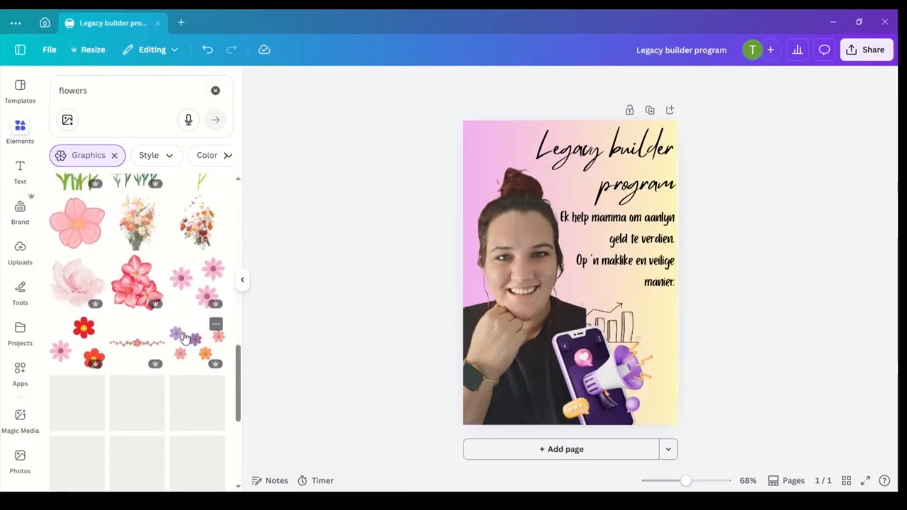
scroll(132, 310, down, 6)
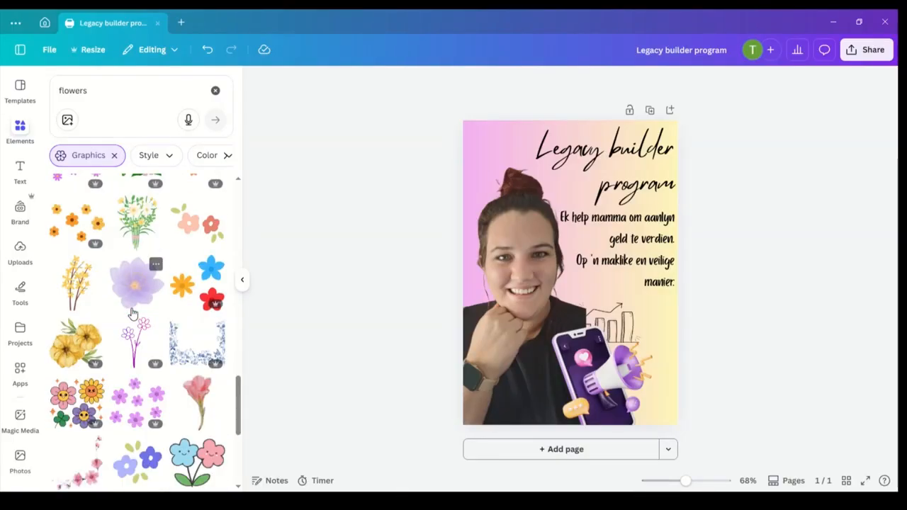
scroll(132, 312, down, 10)
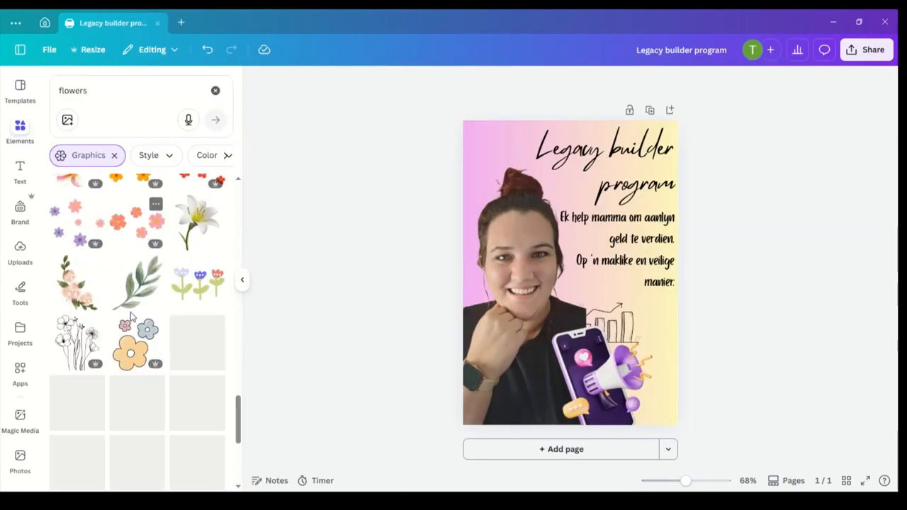
scroll(131, 318, down, 3)
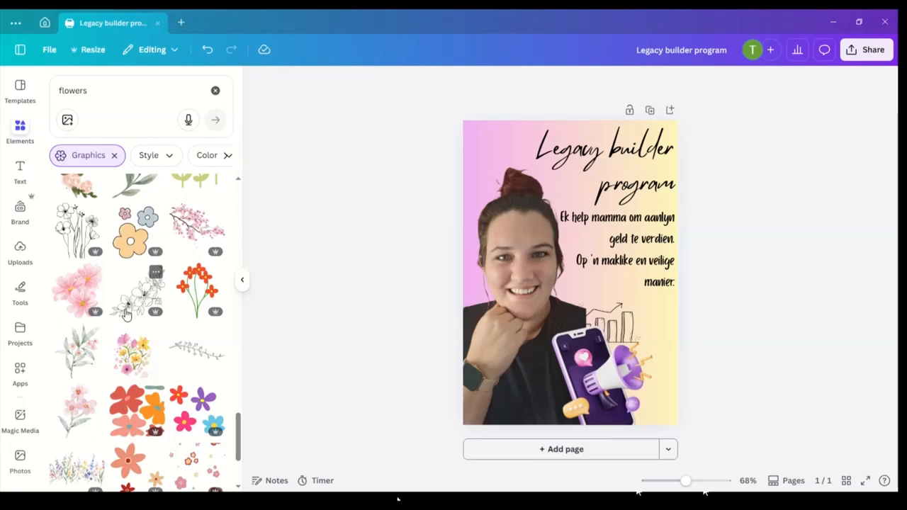
scroll(126, 314, down, 2)
scroll(126, 314, down, 5)
scroll(124, 322, down, 2)
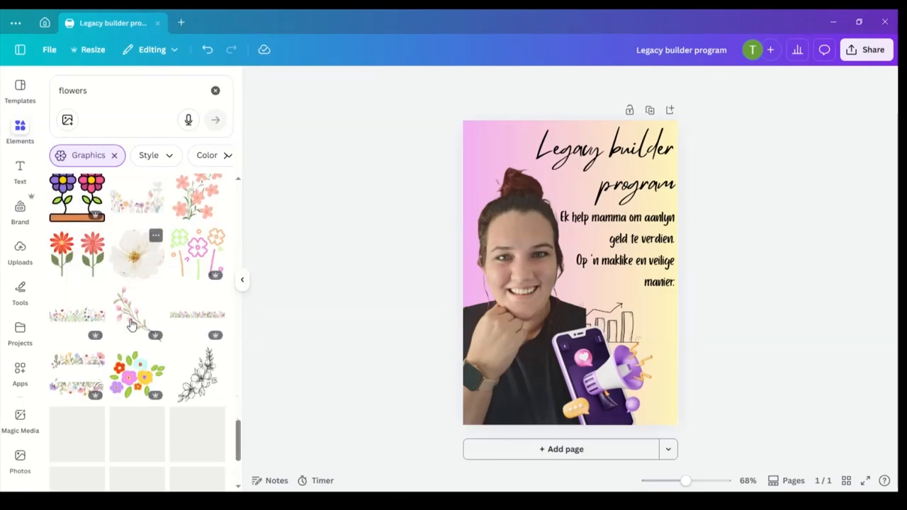
- Refine the graphics search to "aesthetic flowers" and look through the results
click(55, 88)
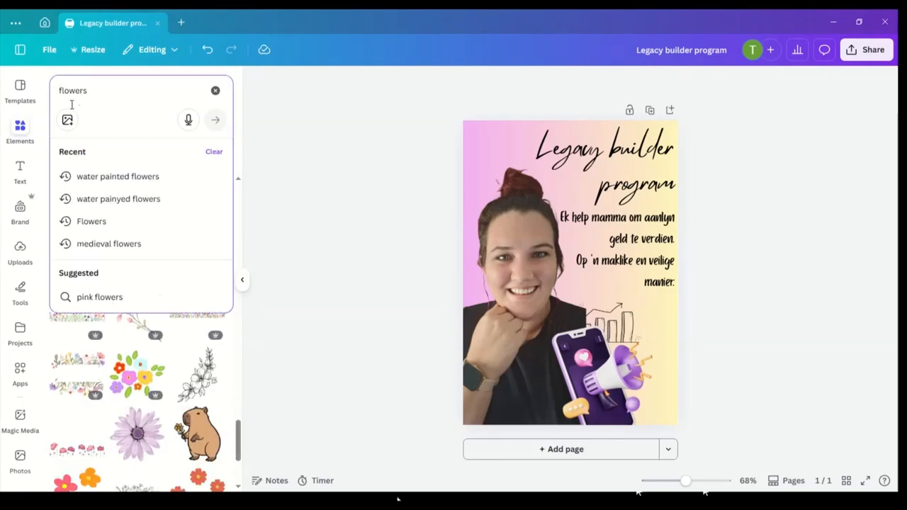
text(aethestic)
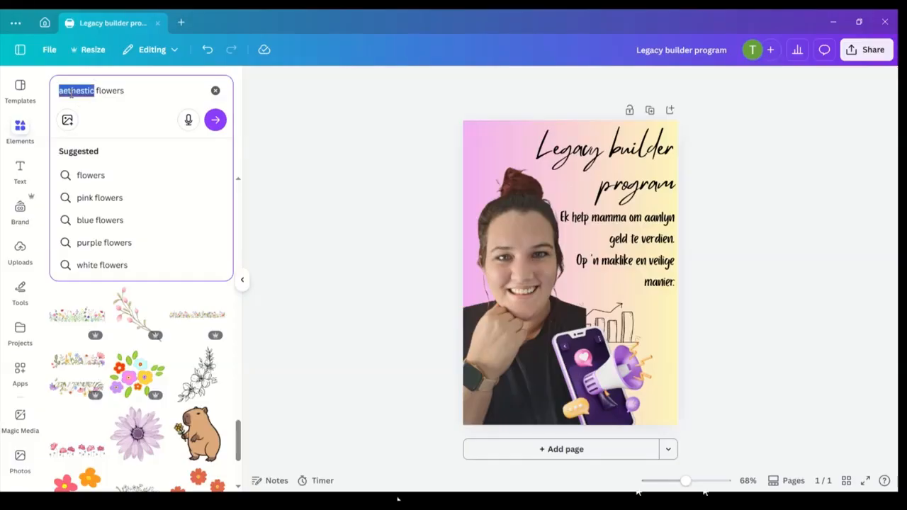
click(100, 157)
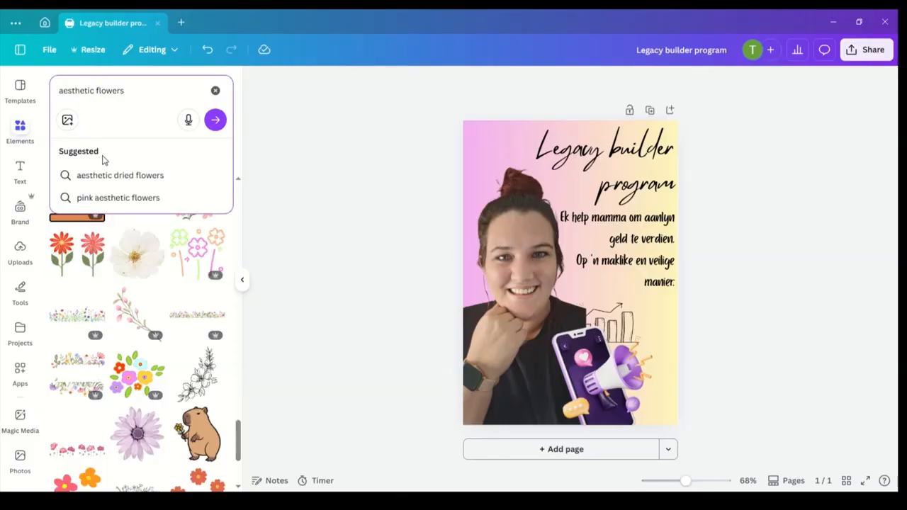
click(216, 122)
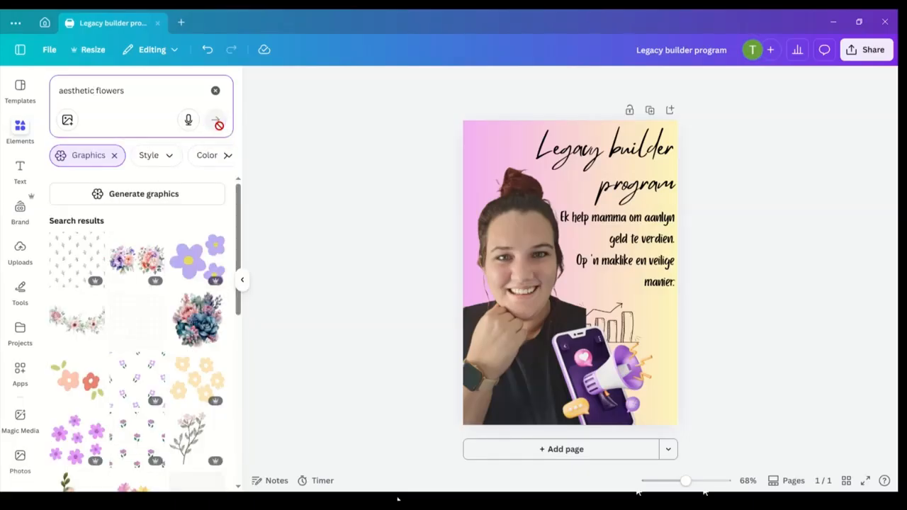
scroll(156, 331, down, 10)
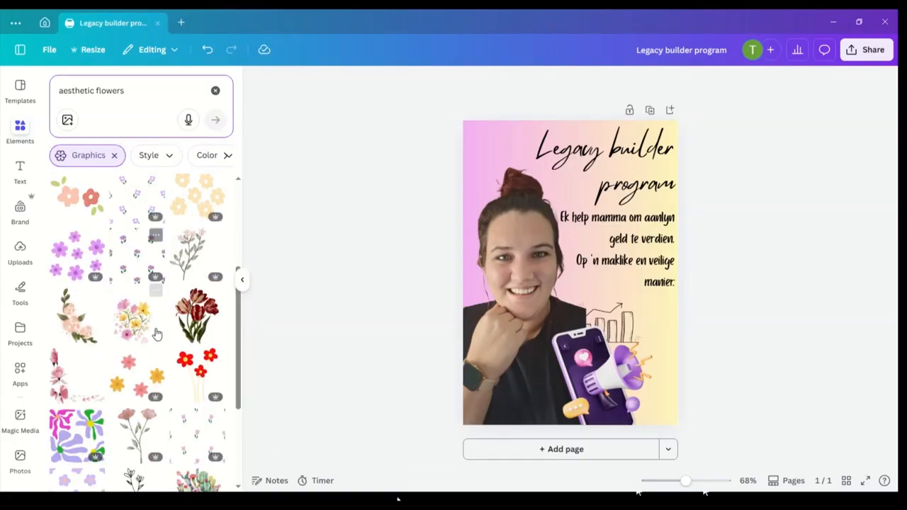
- Add the single orange flower graphic to the cover and shrink it to about 5.3 × 4.8 cm
scroll(157, 333, down, 3)
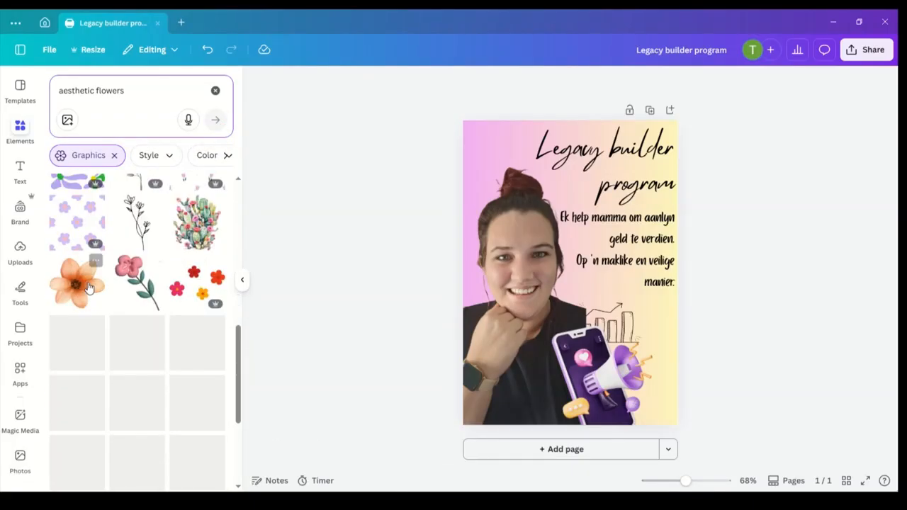
click(91, 264)
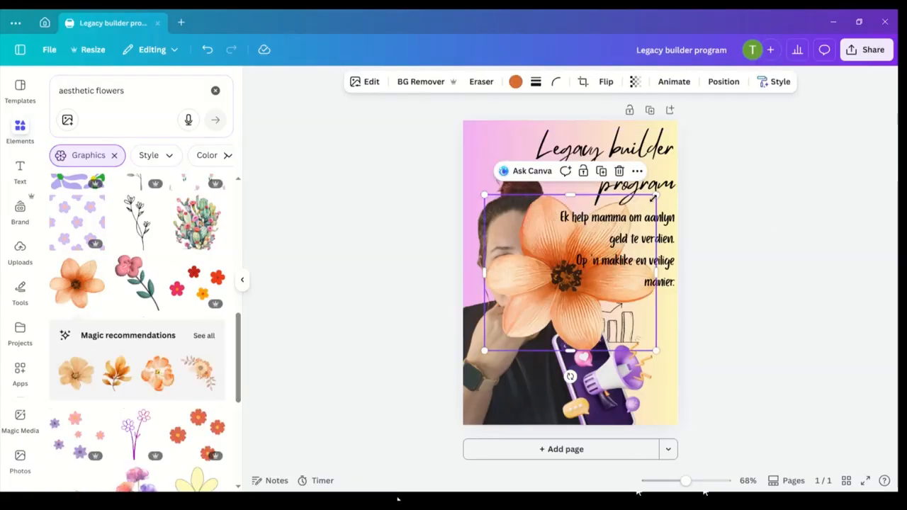
drag(657, 193, 561, 281)
- Move the orange flower between the portrait and the bar chart above the phone, and rotate it to about -23.7°
right_click(558, 298)
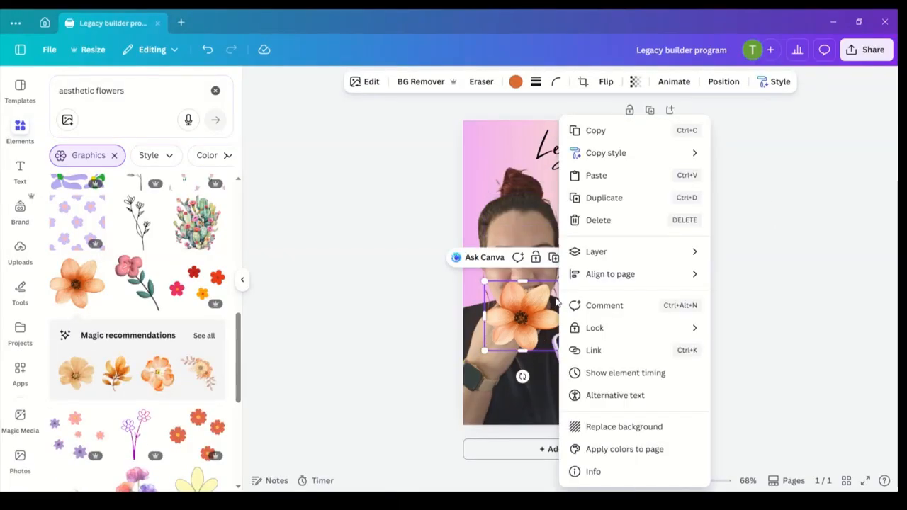
click(510, 332)
drag(511, 332, 563, 337)
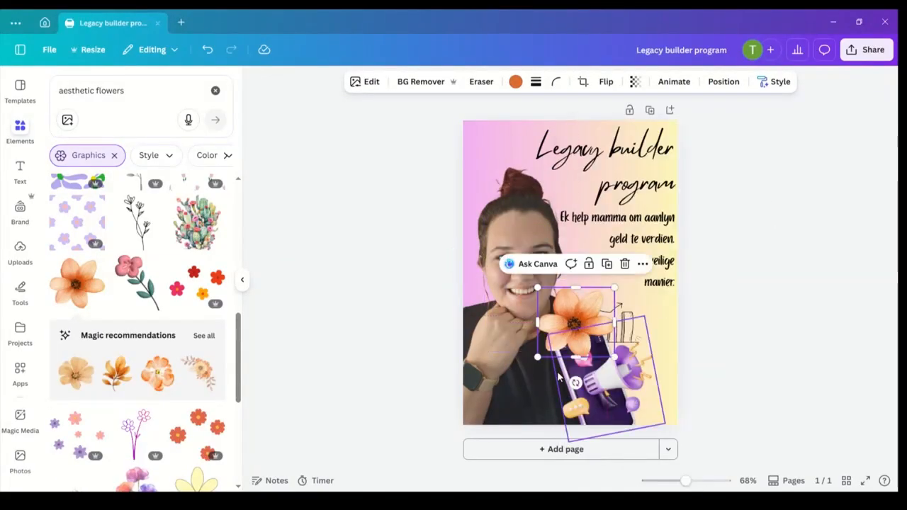
drag(576, 383, 604, 375)
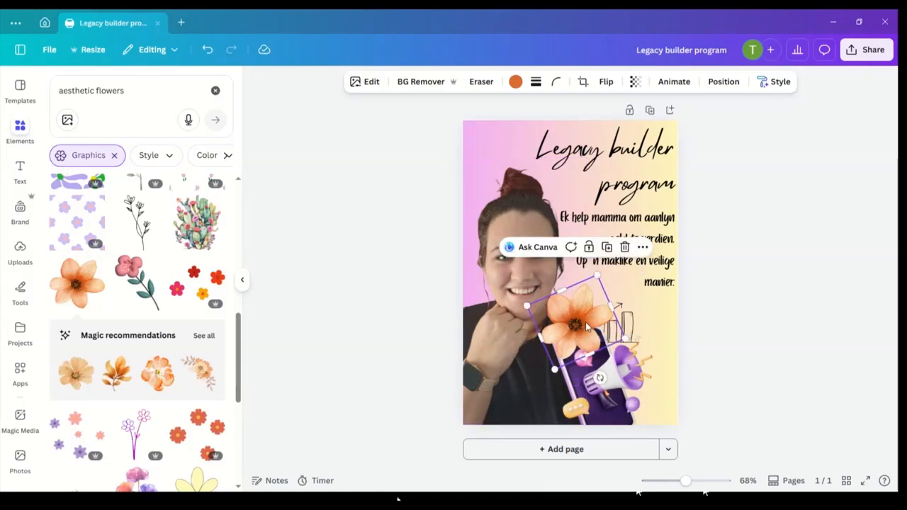
drag(585, 328, 581, 315)
- Send the orange flower backward behind the portrait and phone, and nudge it up to about X 4.4 cm, Y 9.26 cm
right_click(581, 314)
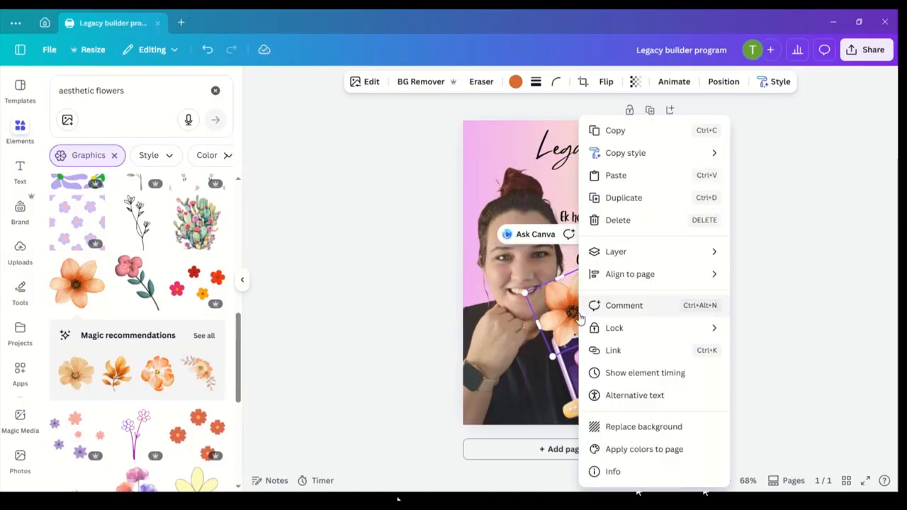
key(Escape)
click(717, 83)
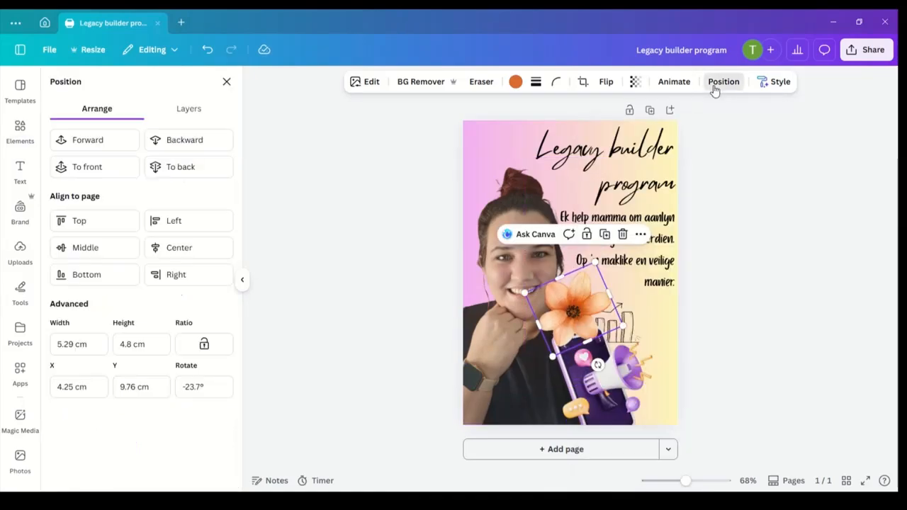
click(180, 140)
mouse_move(588, 312)
mouse_down()
mouse_move(597, 297)
mouse_move(588, 298)
mouse_up()
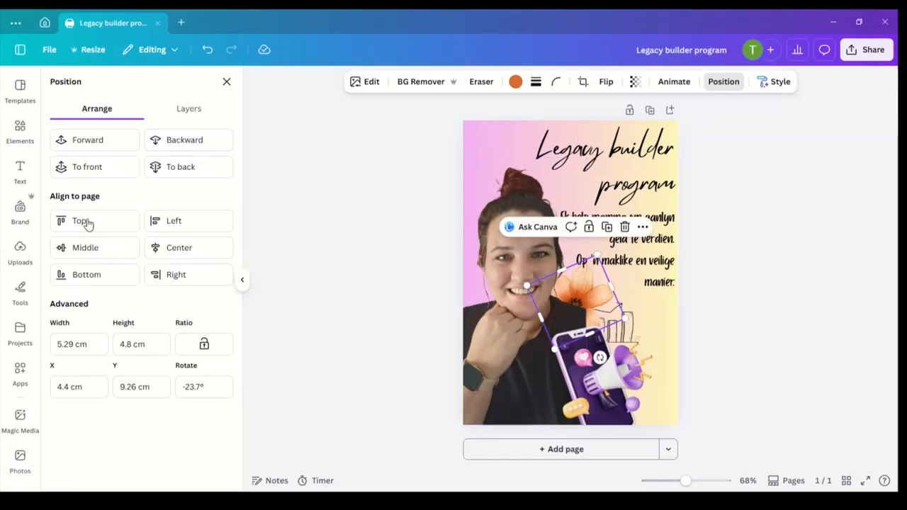
click(227, 83)
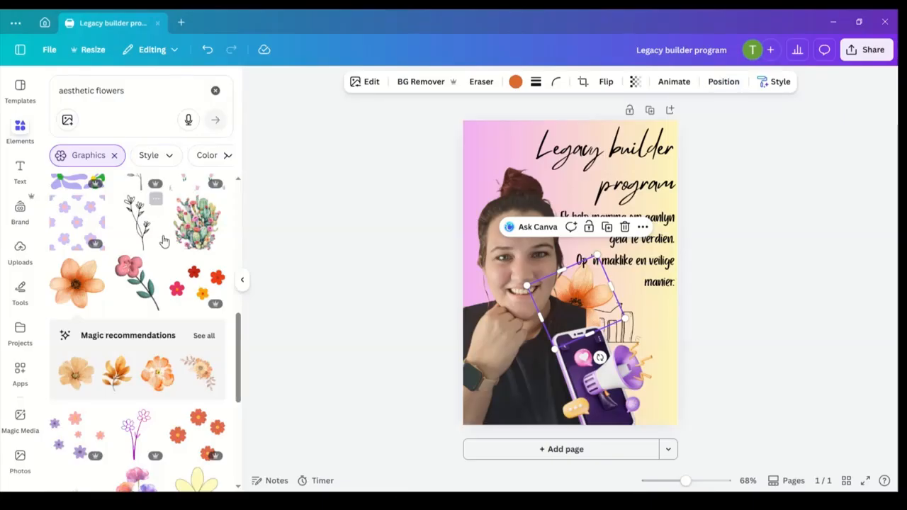
- Open the details of the watercolor orange flower among the recommended graphics
scroll(160, 255, down, 1)
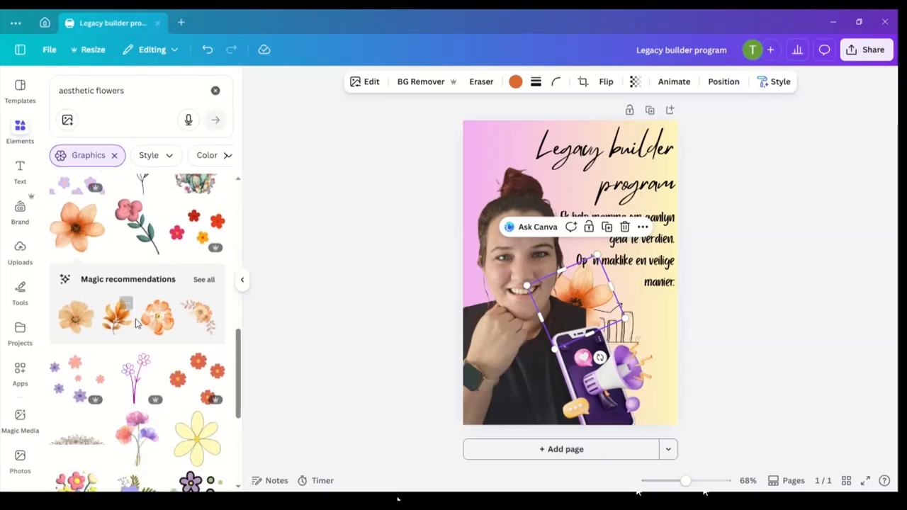
click(86, 308)
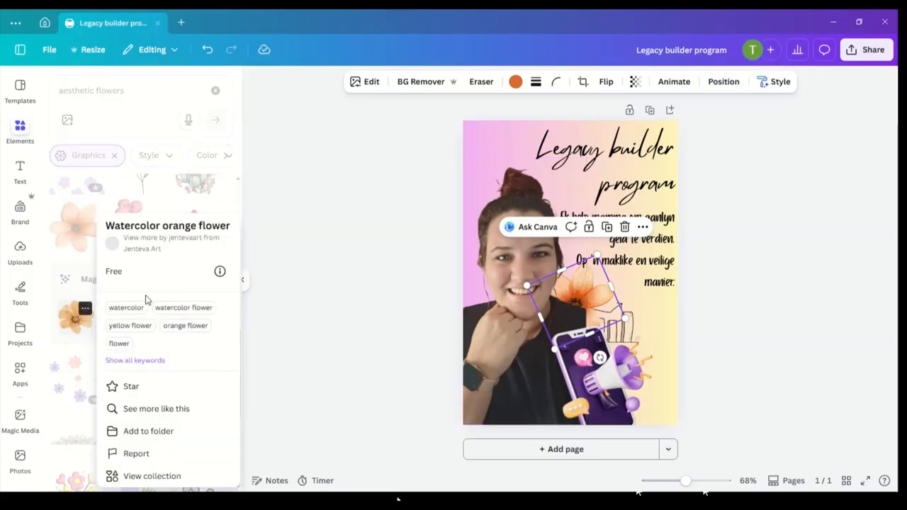
- Add the pale orange flower from the magic recommendations, shrink it, and place it just below the existing orange flower above the phone
click(80, 329)
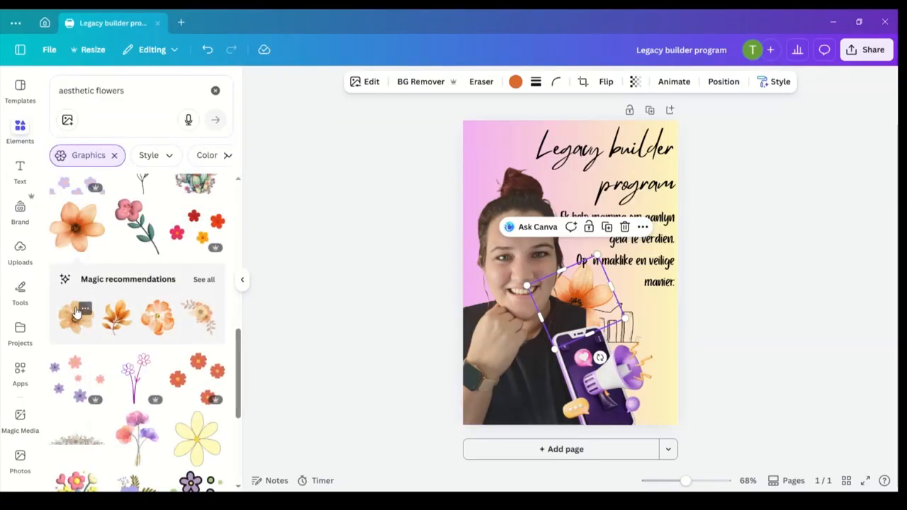
click(77, 312)
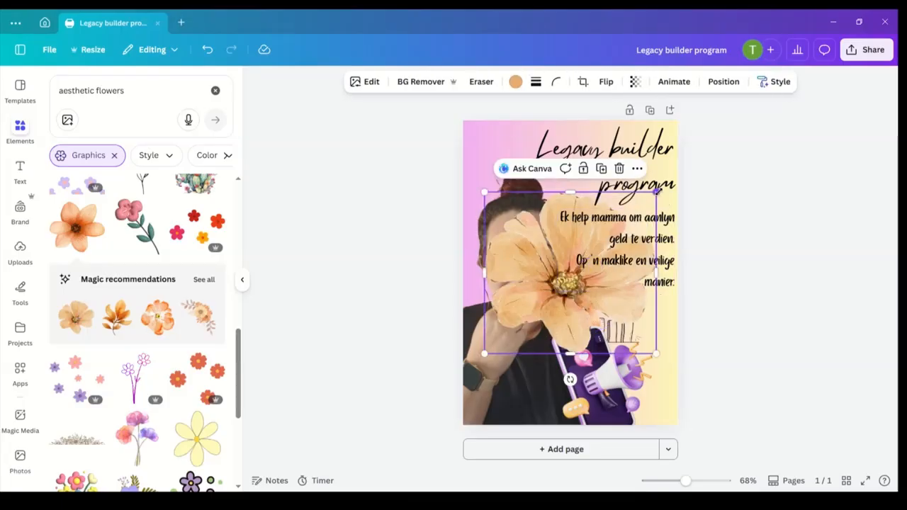
drag(657, 191, 592, 315)
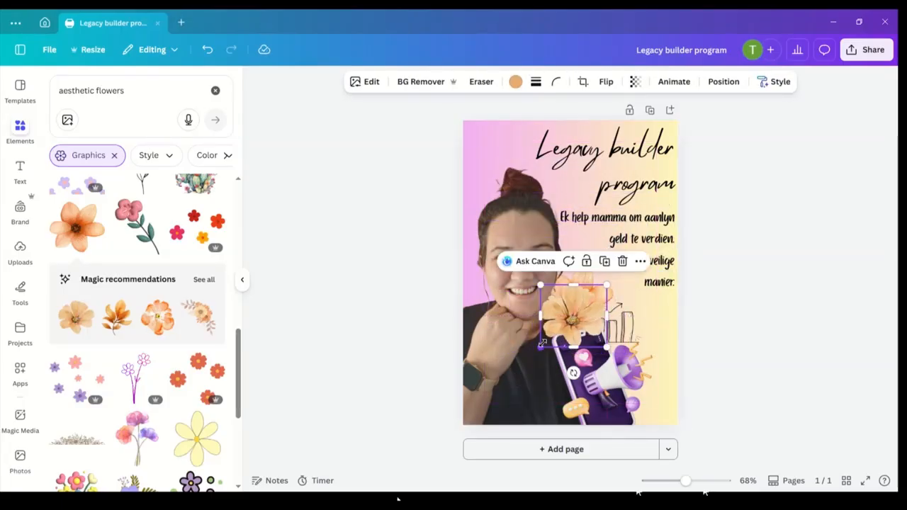
drag(541, 345, 590, 318)
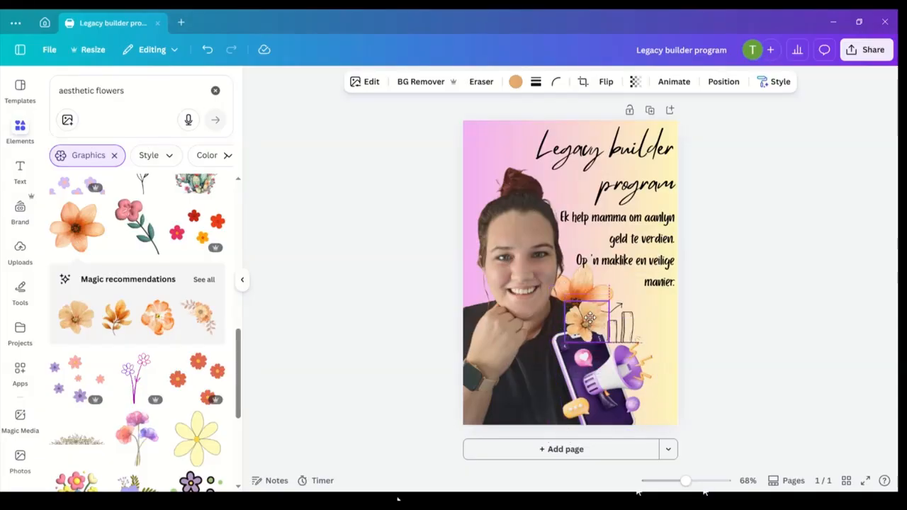
click(721, 350)
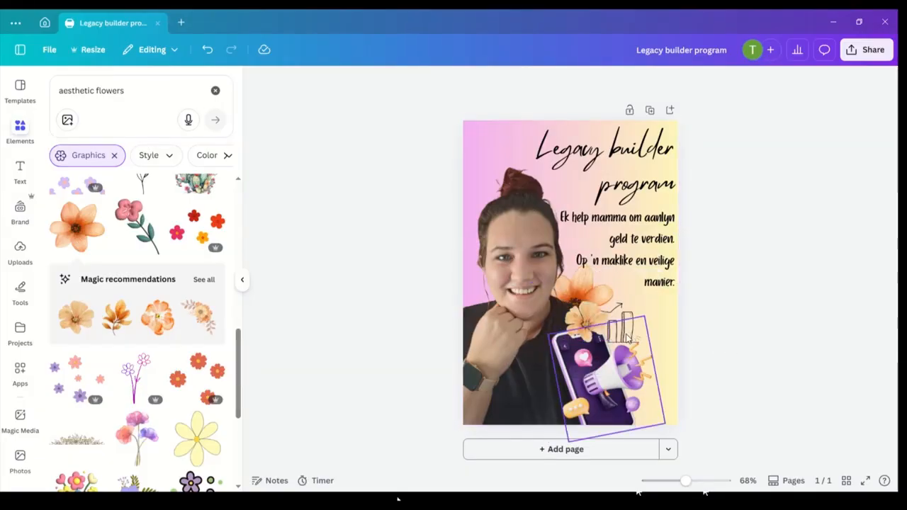
- Shift the hand-drawn bar chart graphic slightly right of the flowers and tilt it above the megaphone
drag(637, 312, 647, 319)
drag(620, 376, 629, 375)
click(788, 342)
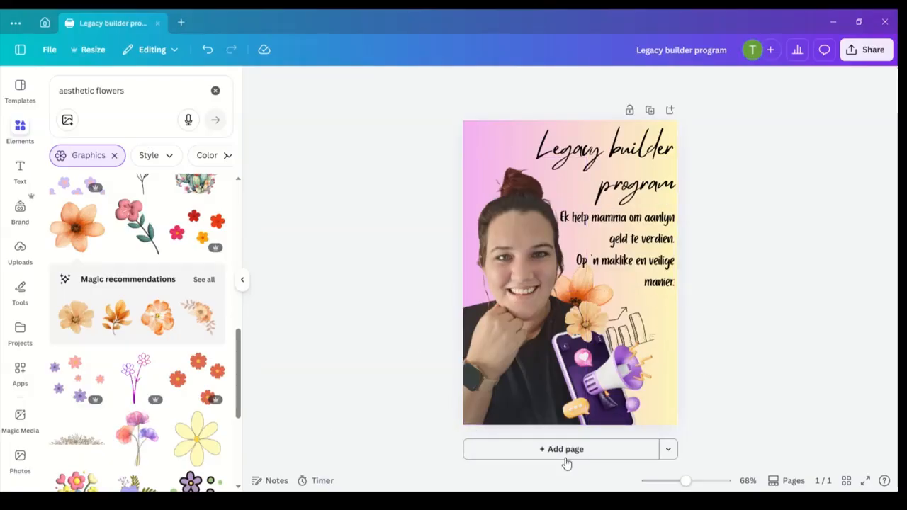
- Add a second page to the design below the cover page
click(530, 451)
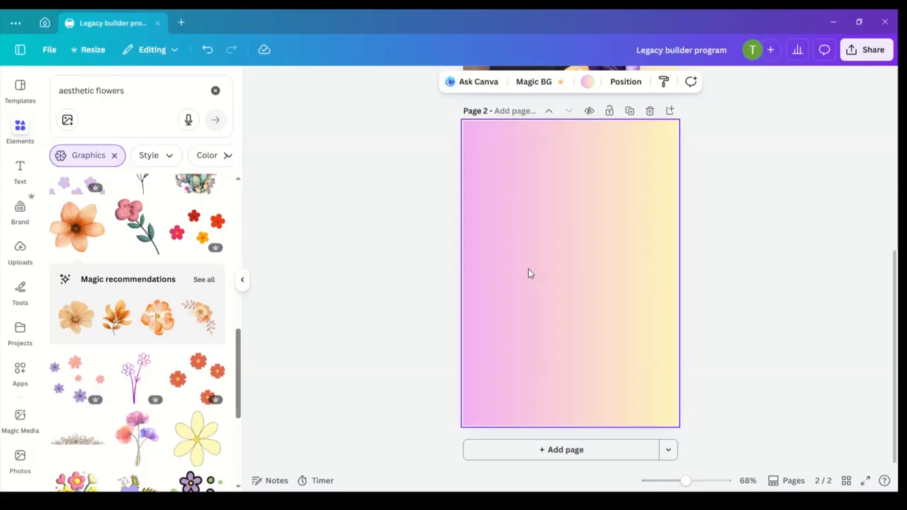
scroll(411, 292, up, 3)
scroll(454, 312, down, 2)
scroll(496, 321, down, 1)
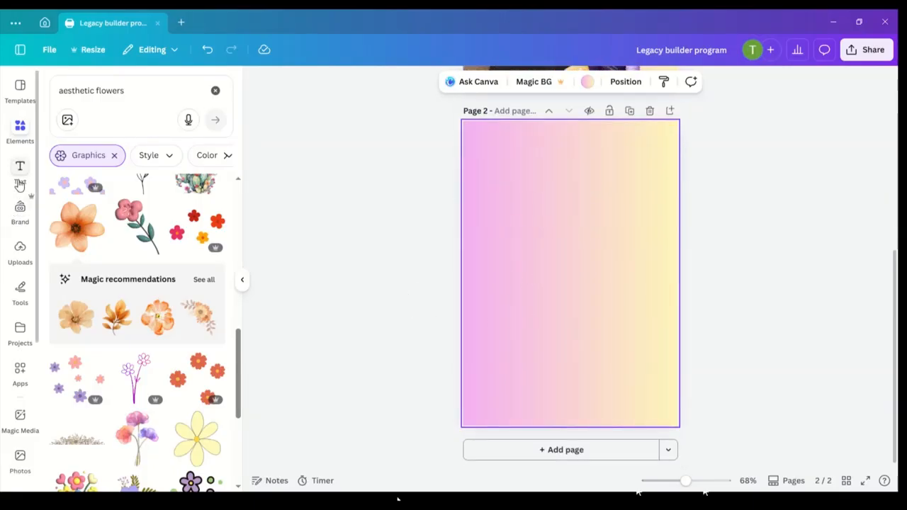
- Add a heading reading "Introduction" to page 2 and set its font to Mistrully
click(20, 174)
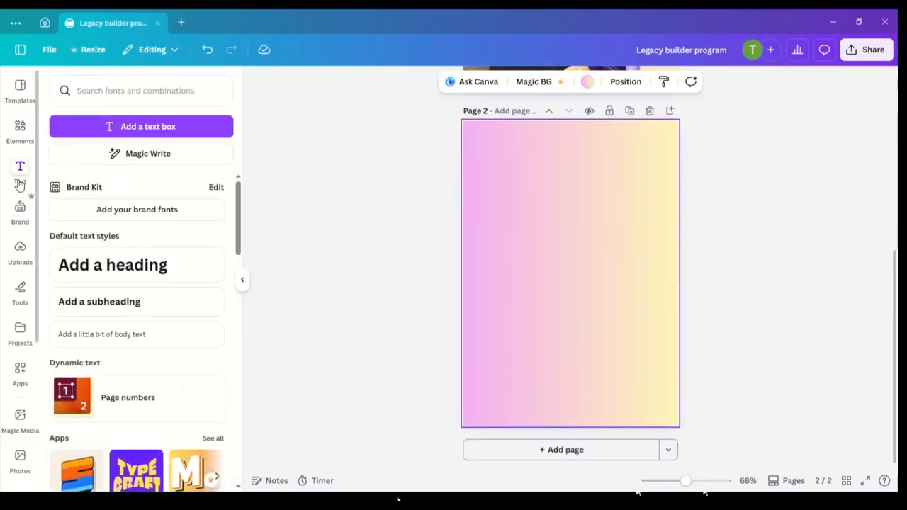
click(144, 283)
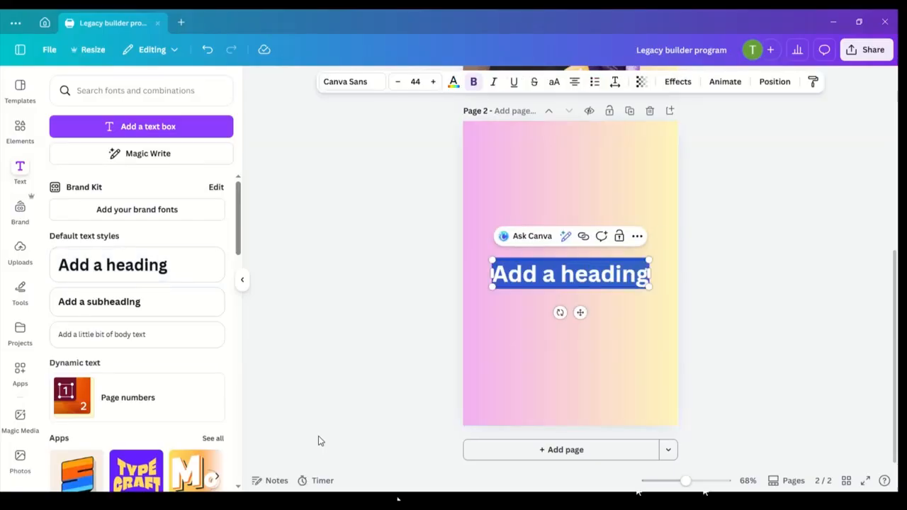
text(Intro)
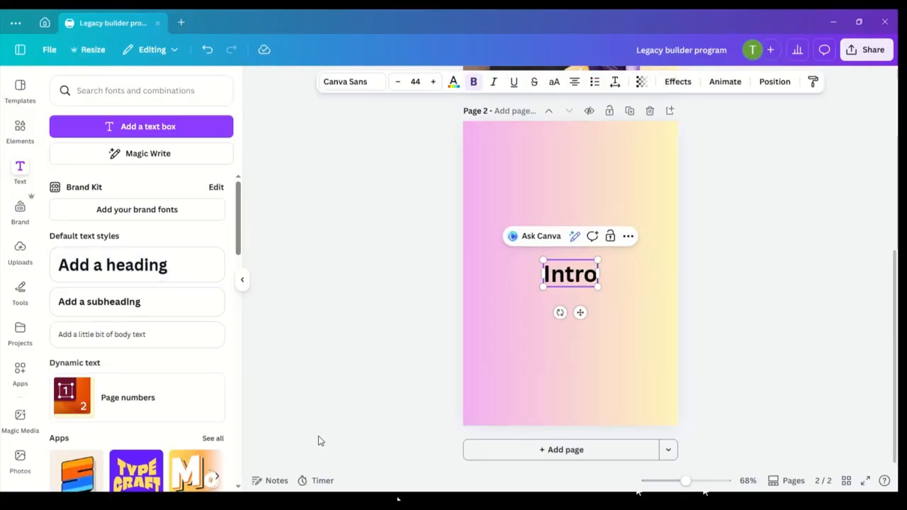
text(ductio)
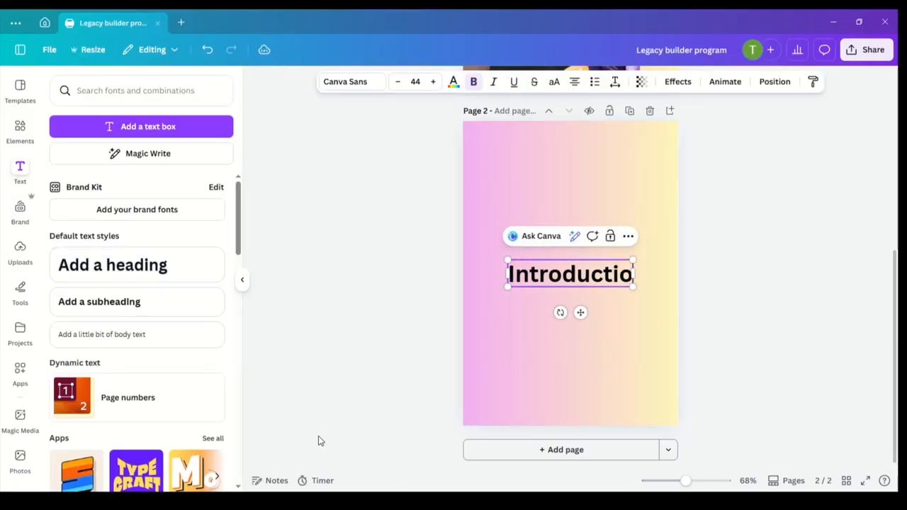
text(n)
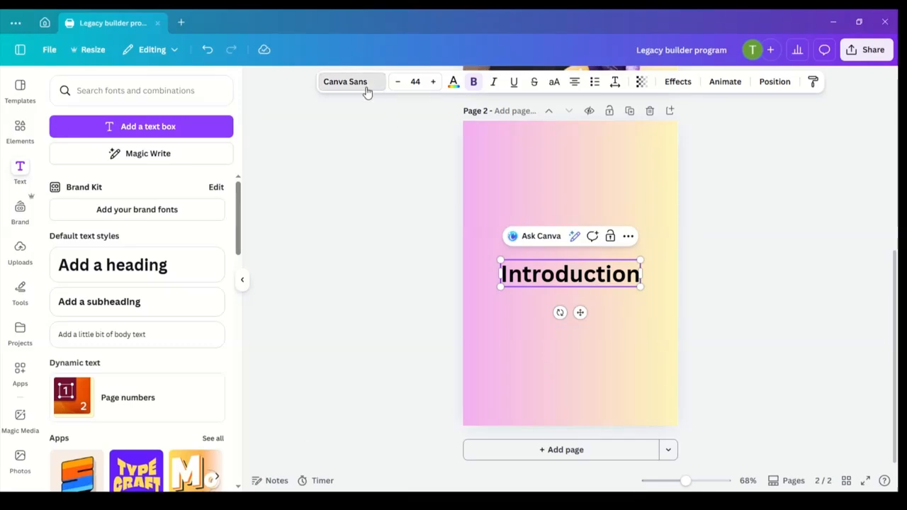
click(366, 88)
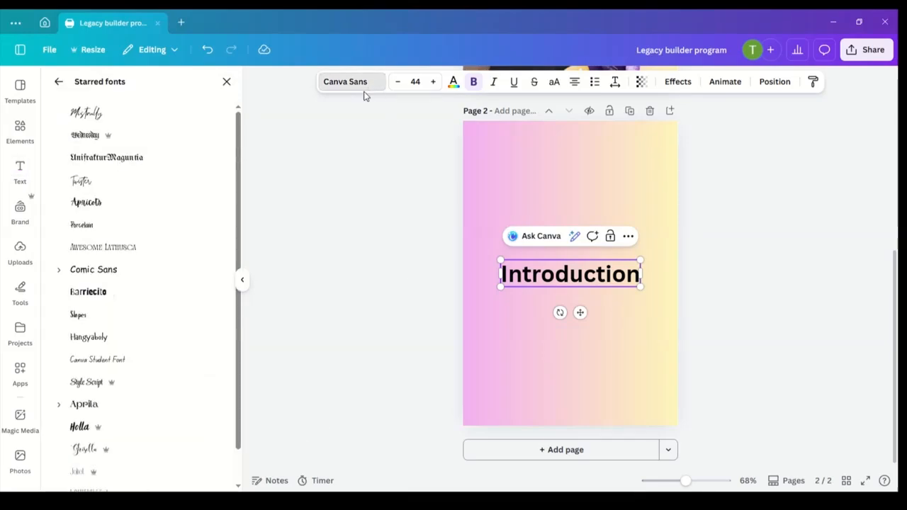
click(111, 114)
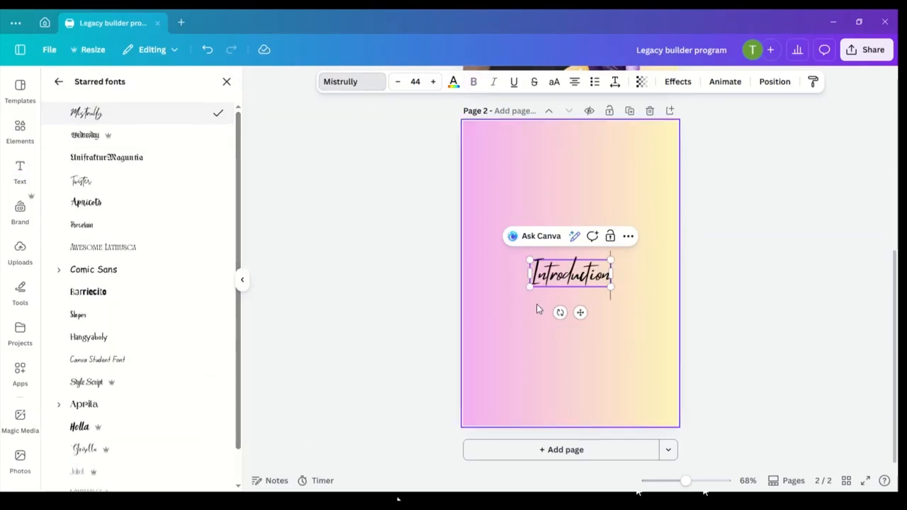
- Move the "Introduction" heading to the top-left corner of page 2 and enlarge it to about half the page width
drag(579, 313, 579, 186)
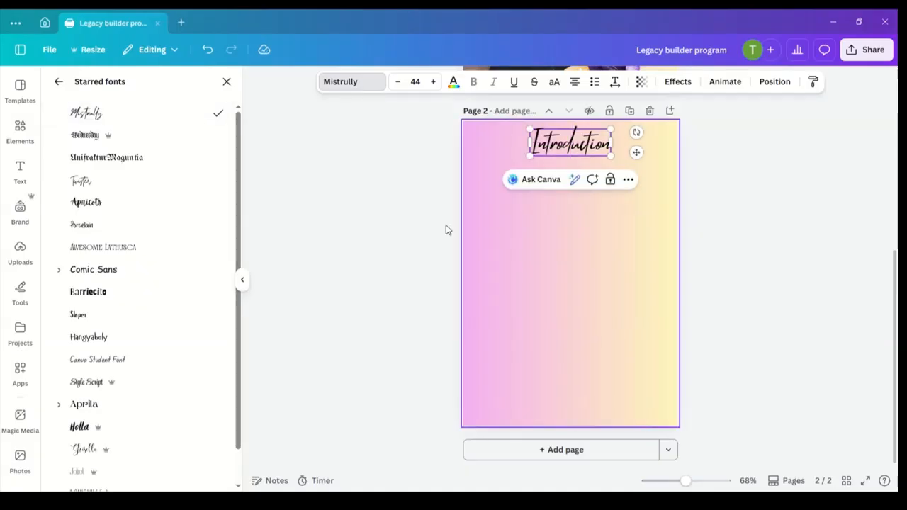
click(546, 187)
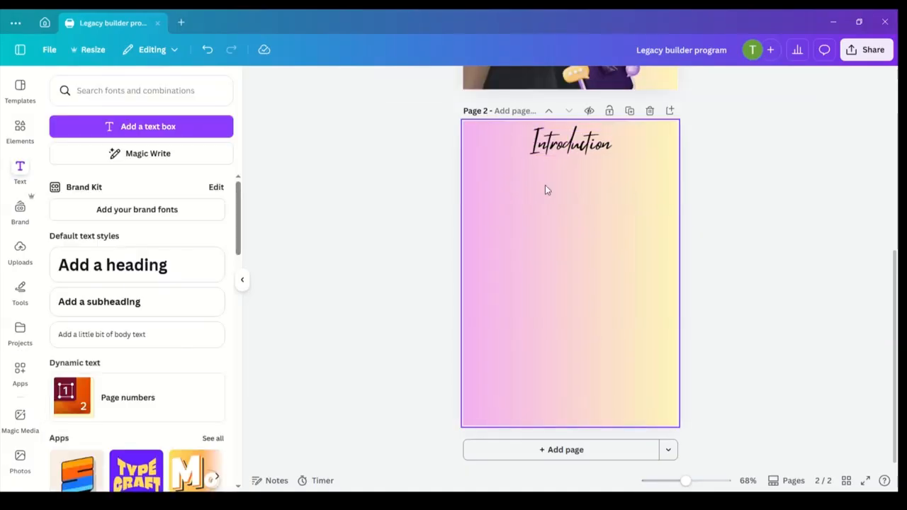
click(553, 147)
drag(529, 157, 505, 172)
drag(568, 150, 539, 145)
click(366, 203)
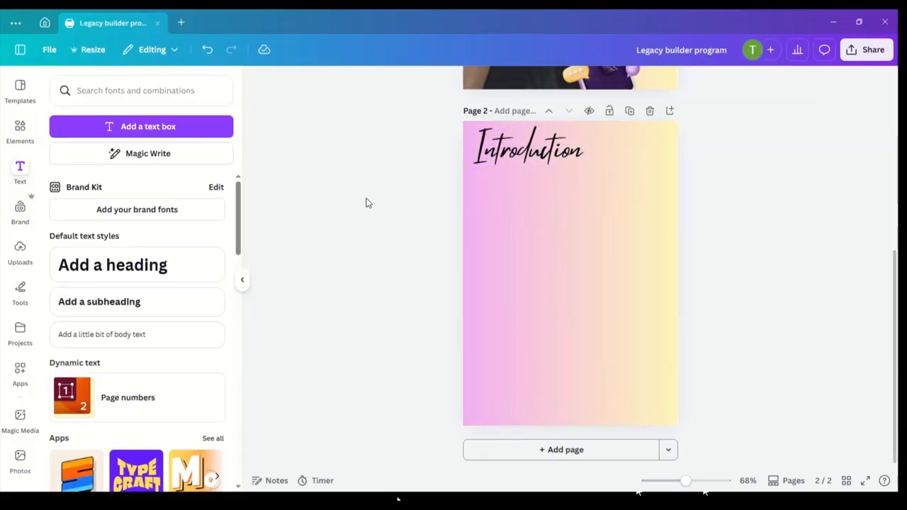
- Search the graphics elements for "flower background"
click(19, 141)
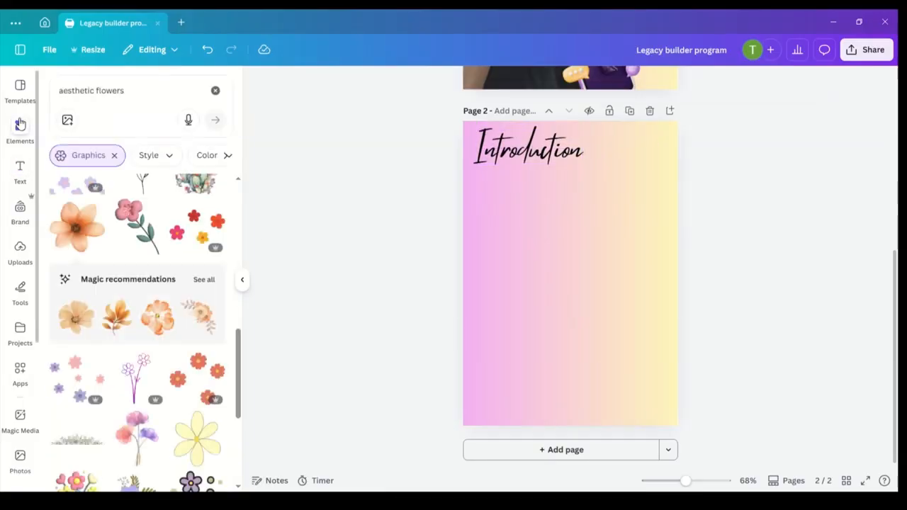
click(188, 91)
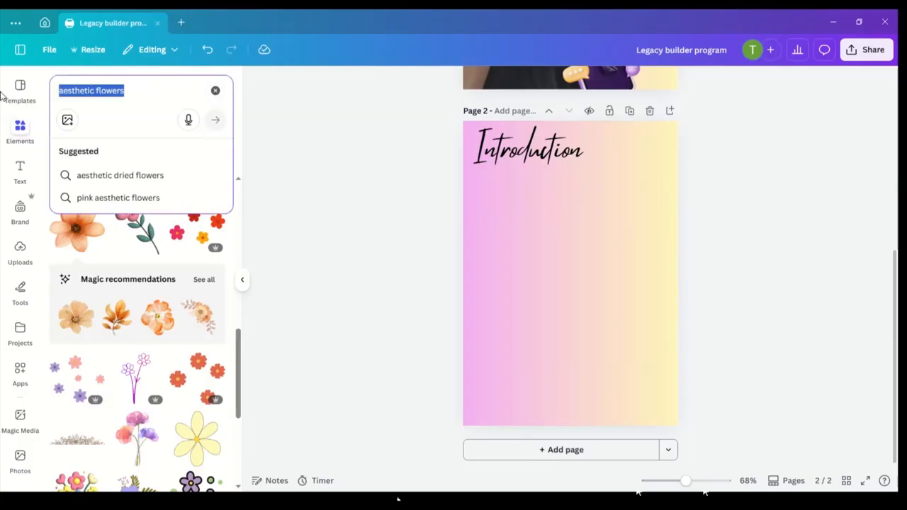
text(flowe)
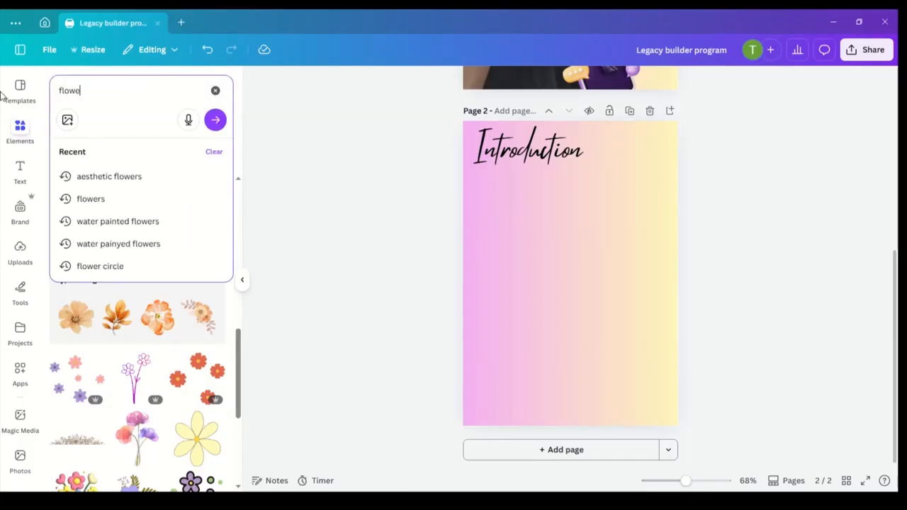
text(r backg)
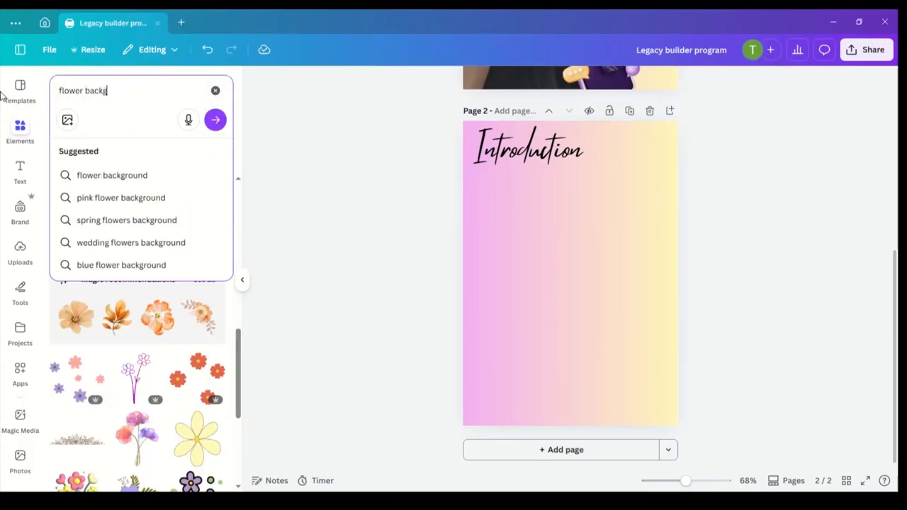
text(round)
key(Return)
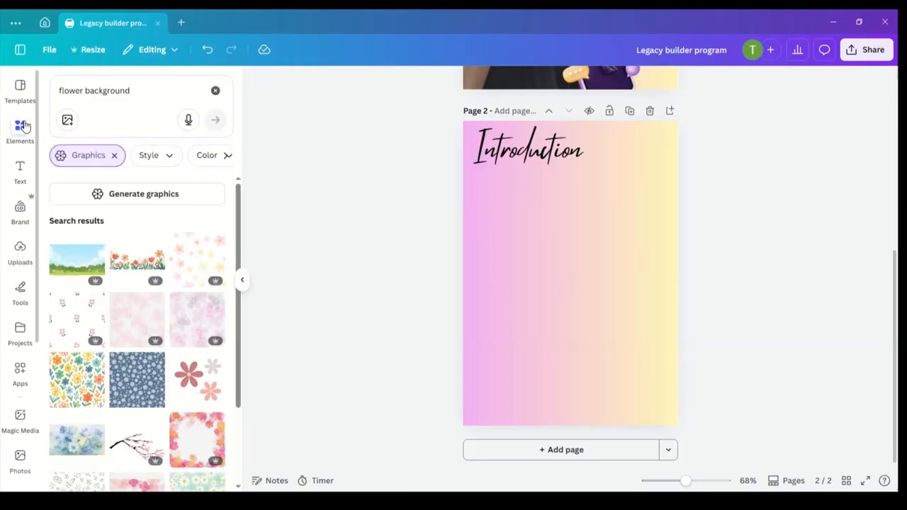
- Add the translucent pink and purple flower background to page 2 and enlarge it to cover the whole page behind the heading
scroll(179, 299, down, 1)
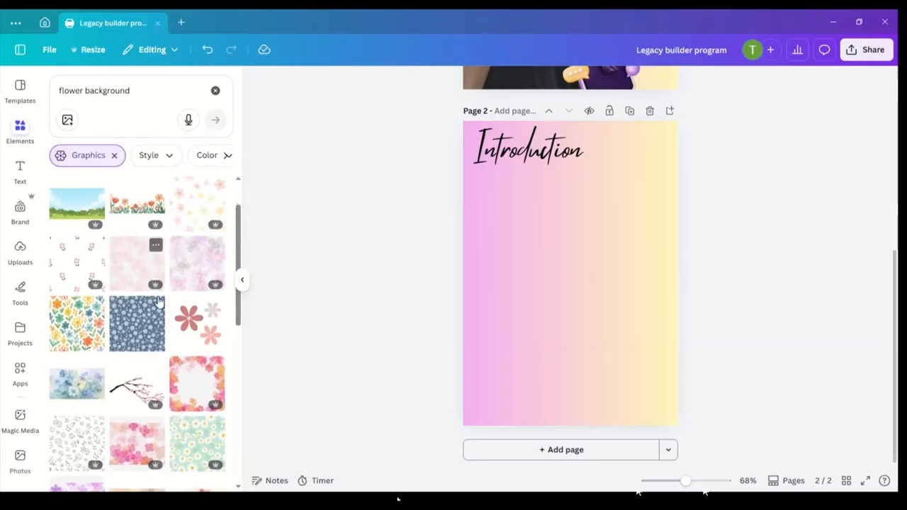
click(178, 260)
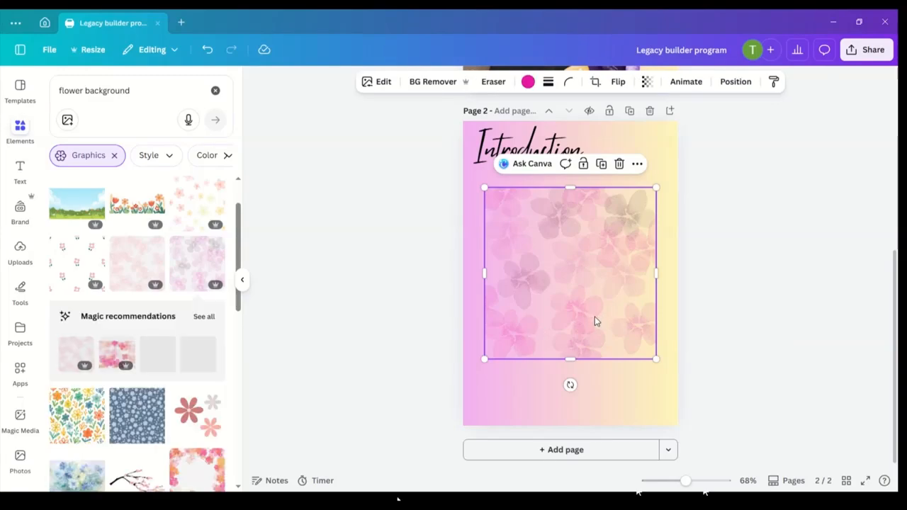
drag(593, 319, 572, 381)
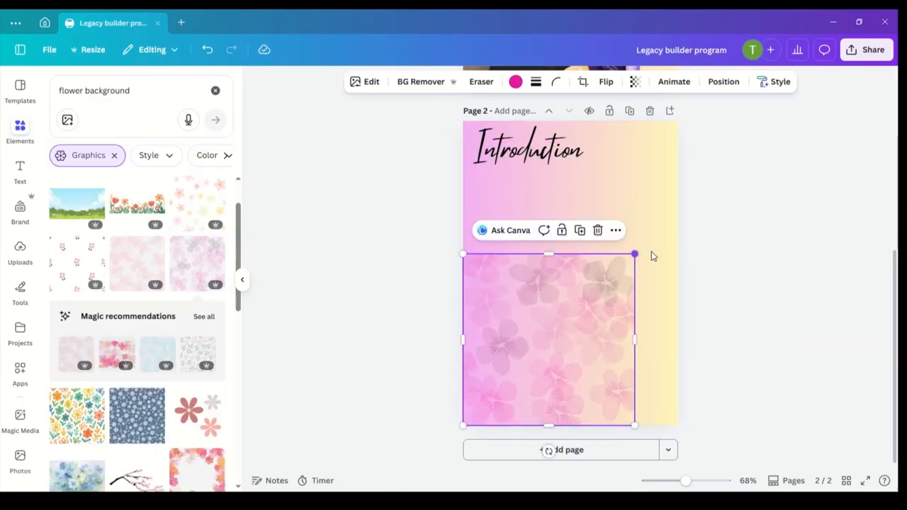
drag(635, 255, 682, 218)
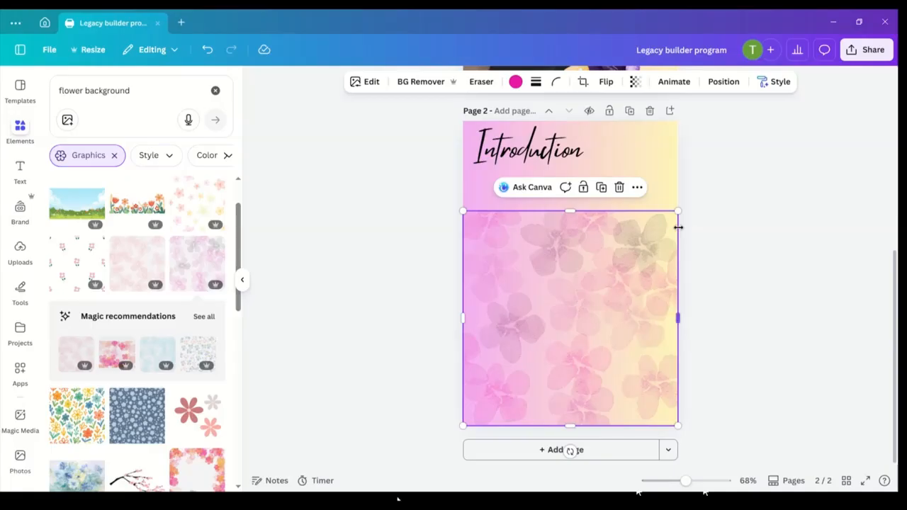
drag(572, 210, 588, 120)
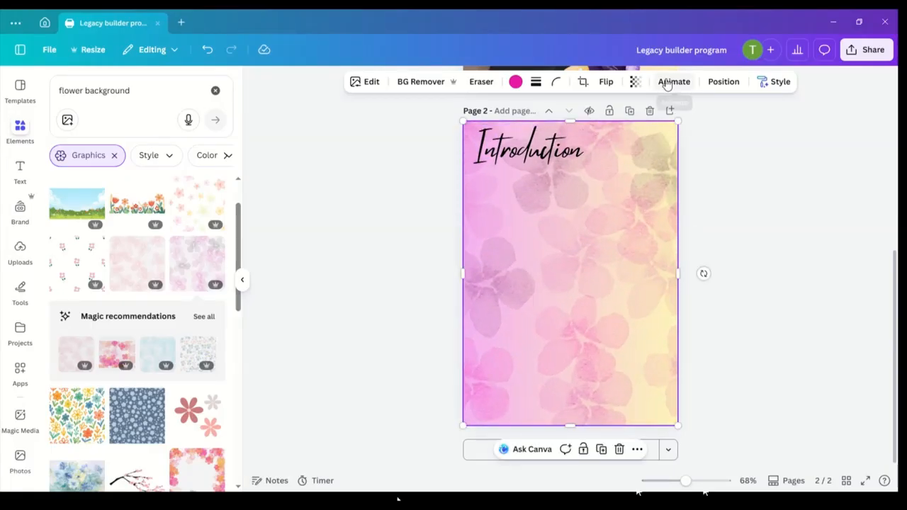
click(723, 81)
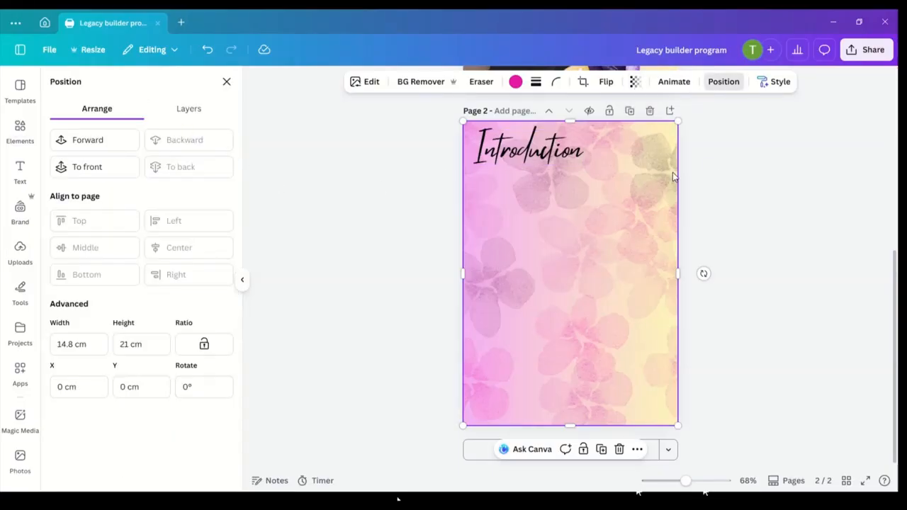
click(862, 196)
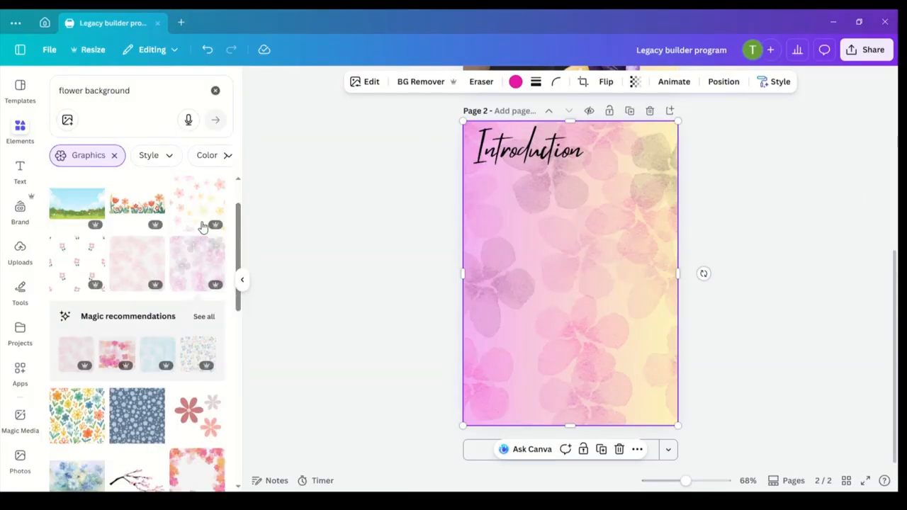
click(22, 186)
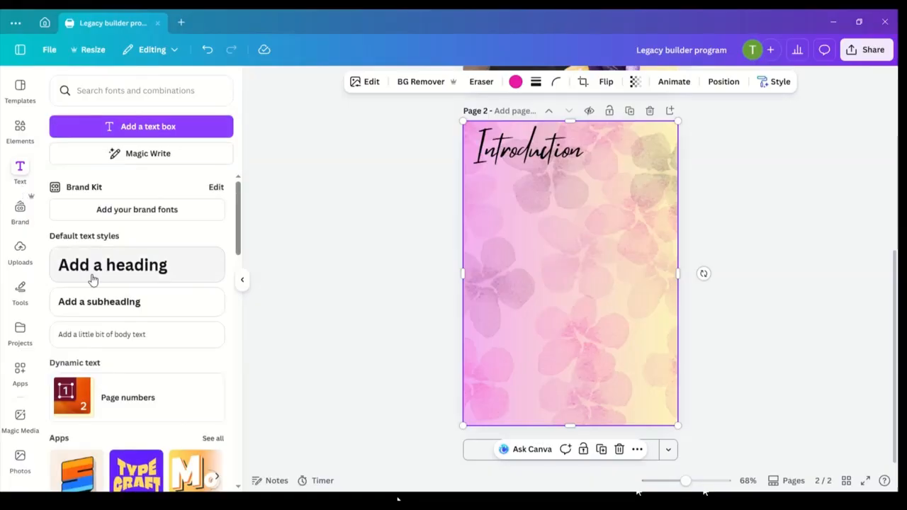
click(106, 328)
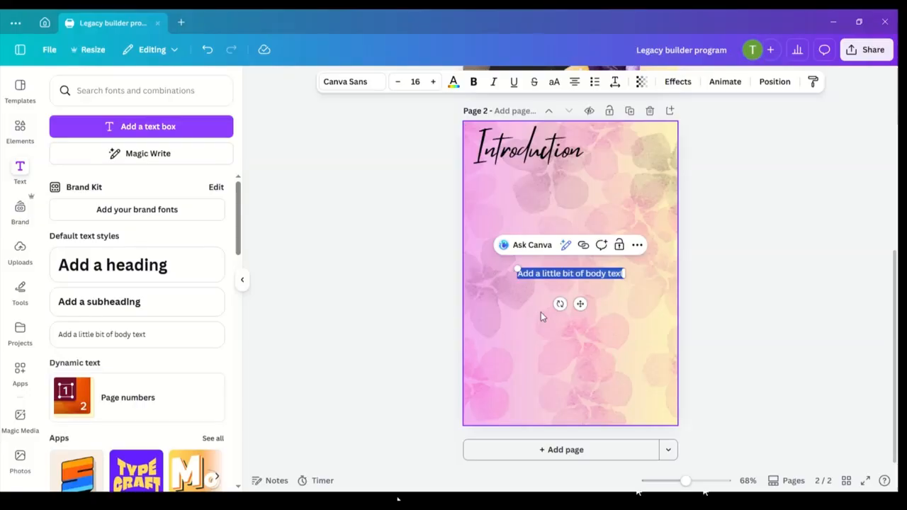
key(BackSpace)
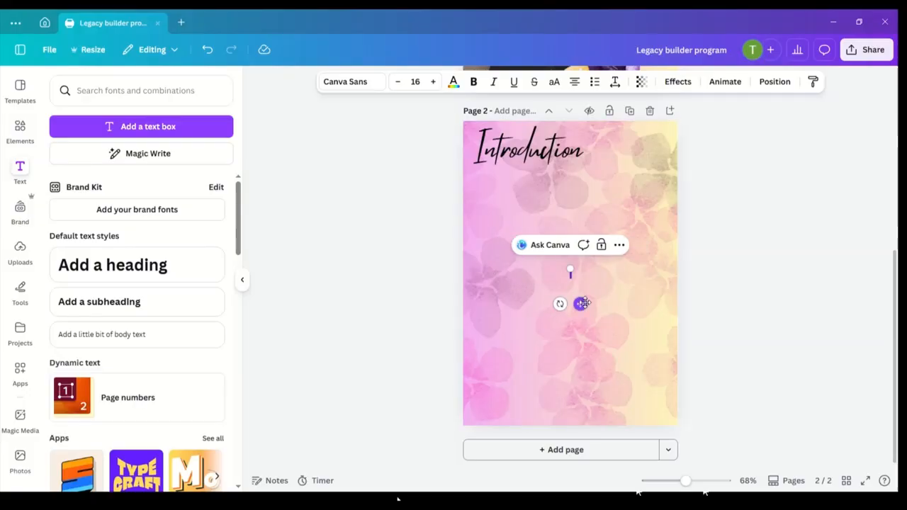
click(400, 292)
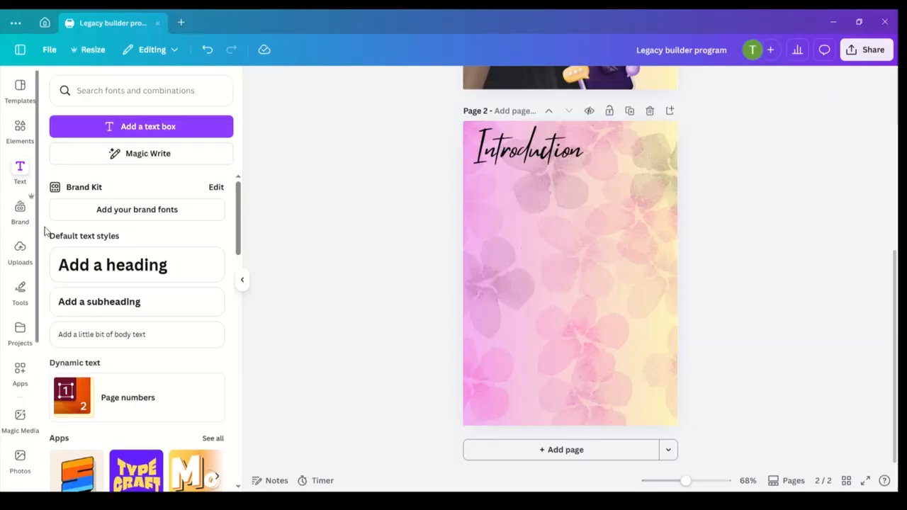
- Generate text with Magic Write from the prompt "create an introduction to my pdf. this pdf will explain what the legacy builder program is."
click(151, 156)
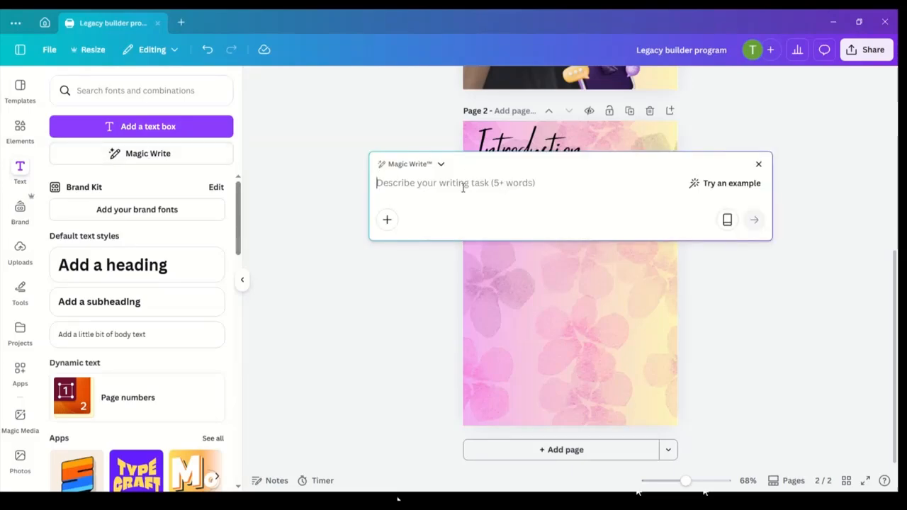
text(CREATE)
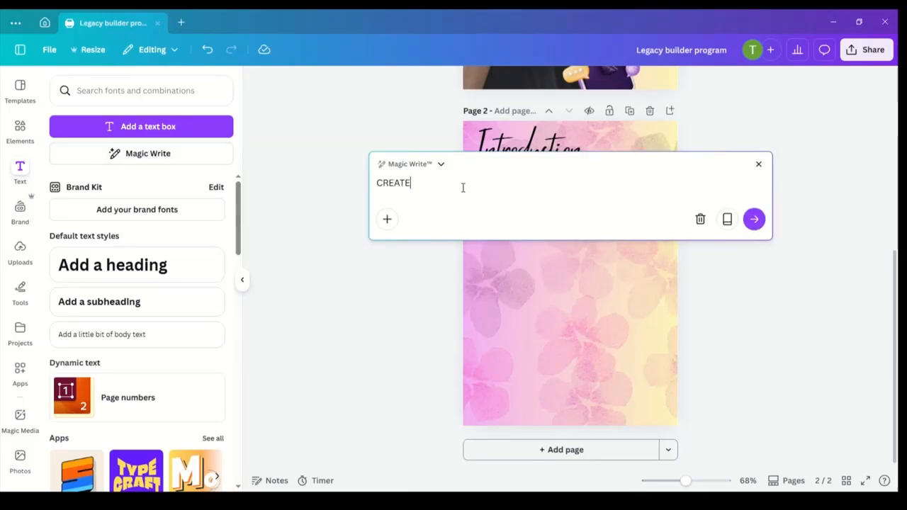
text( AN)
key(BackSpace)
key(BackSpace)
key(BackSpace)
key(BackSpace)
key(BackSpace)
key(BackSpace)
key(BackSpace)
key(BackSpace)
key(BackSpace)
text(create an )
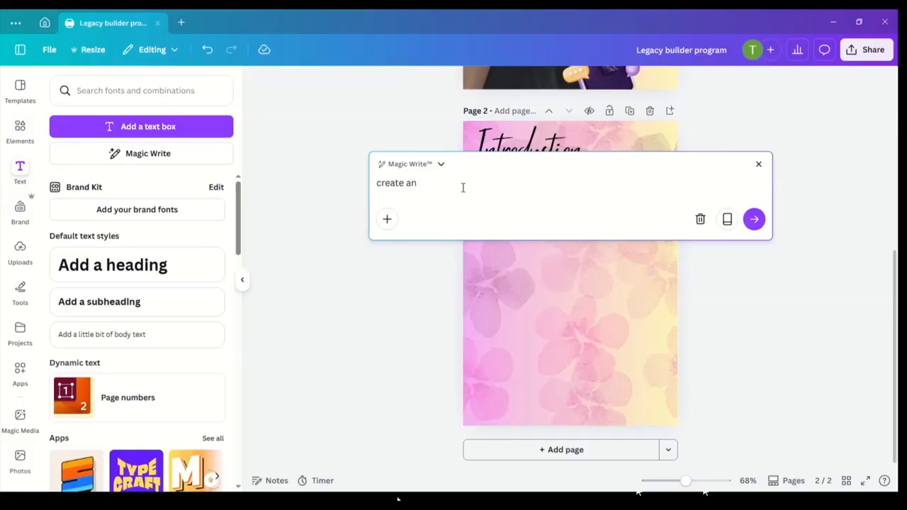
text(introduction to my pdf. this o)
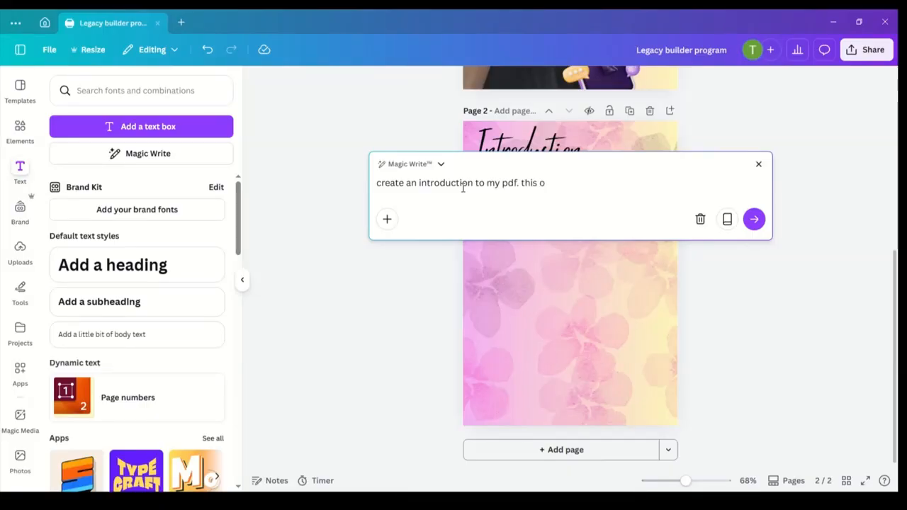
key(BackSpace)
text(e)
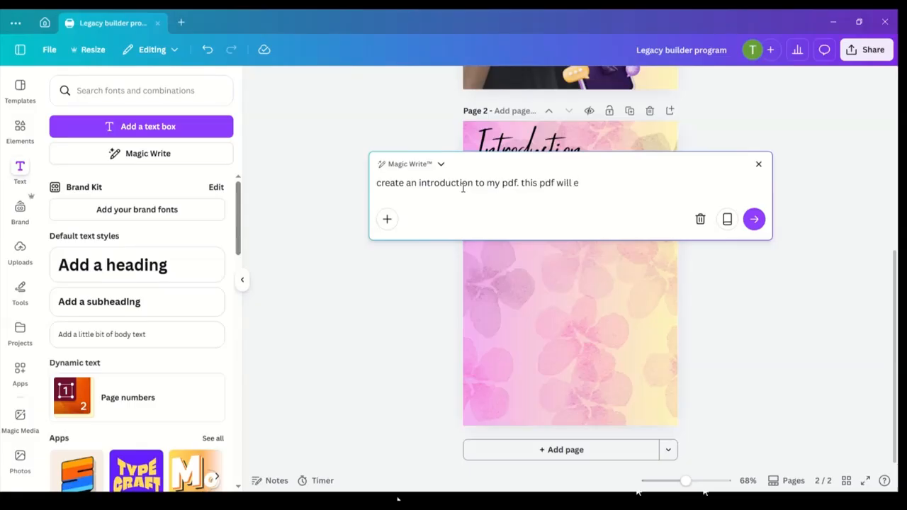
text(xplain what the legacy b)
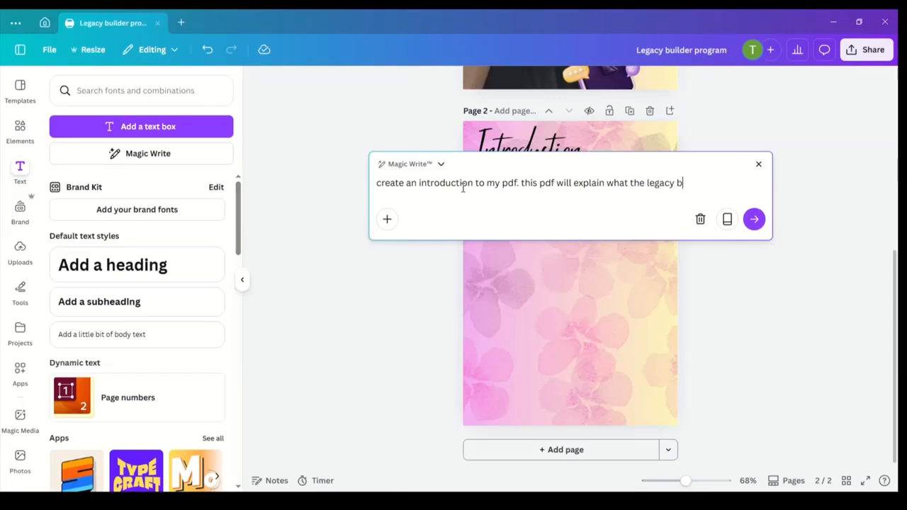
text(uilder program )
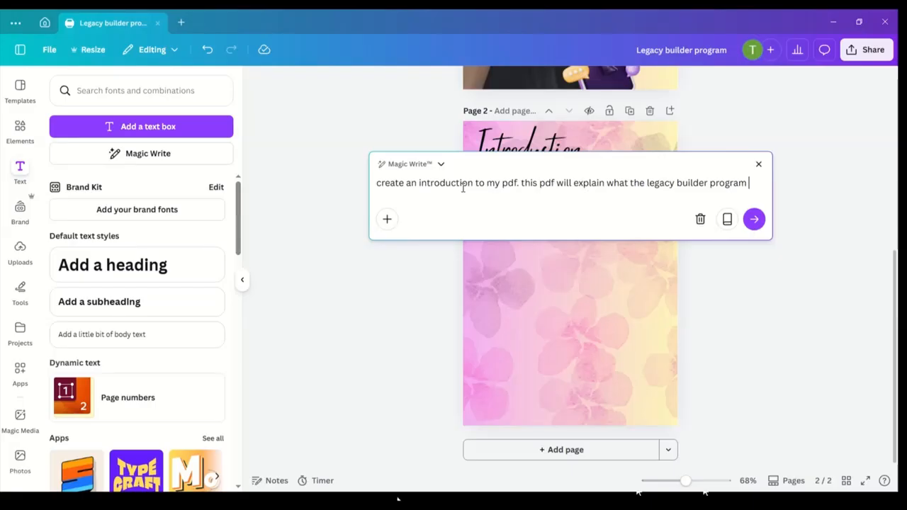
text(is.)
key(shift+Return)
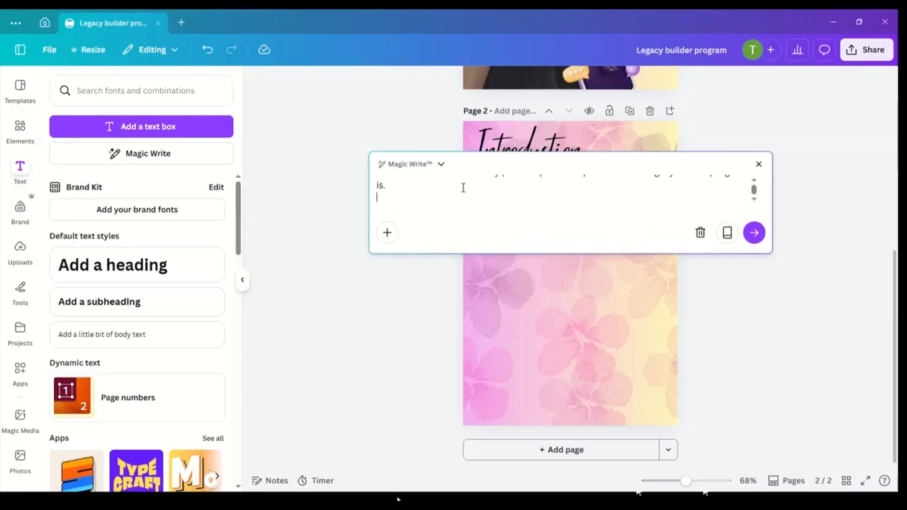
click(753, 234)
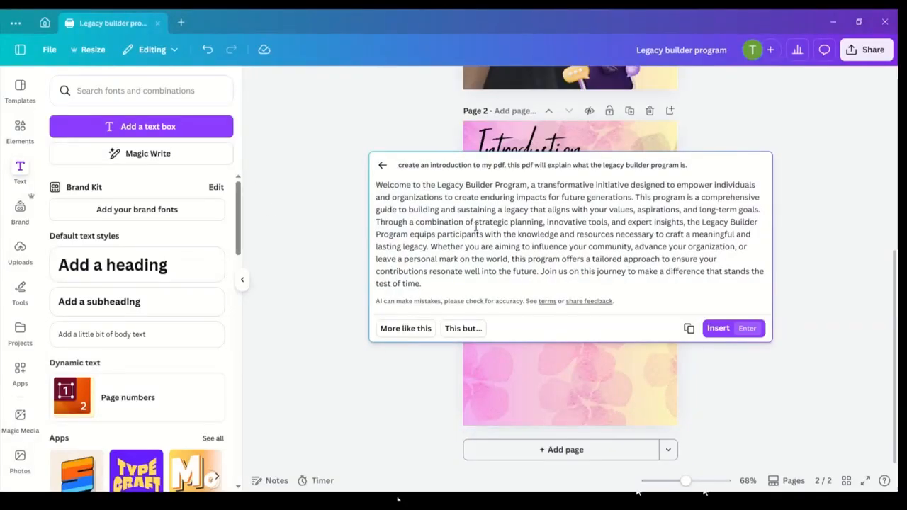
- Insert the generated introduction text on page 2, narrow its box to about 8.1 wide and place it below the heading
drag(377, 186, 500, 309)
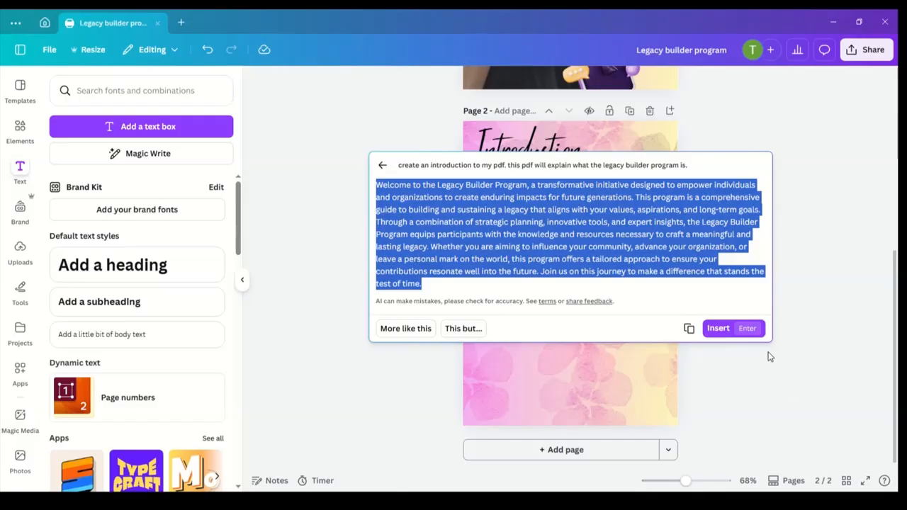
click(718, 328)
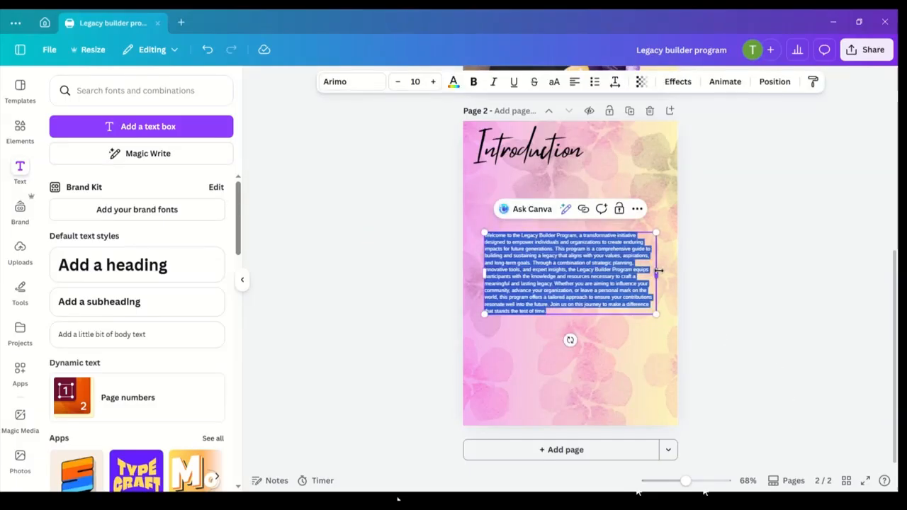
drag(659, 270, 606, 268)
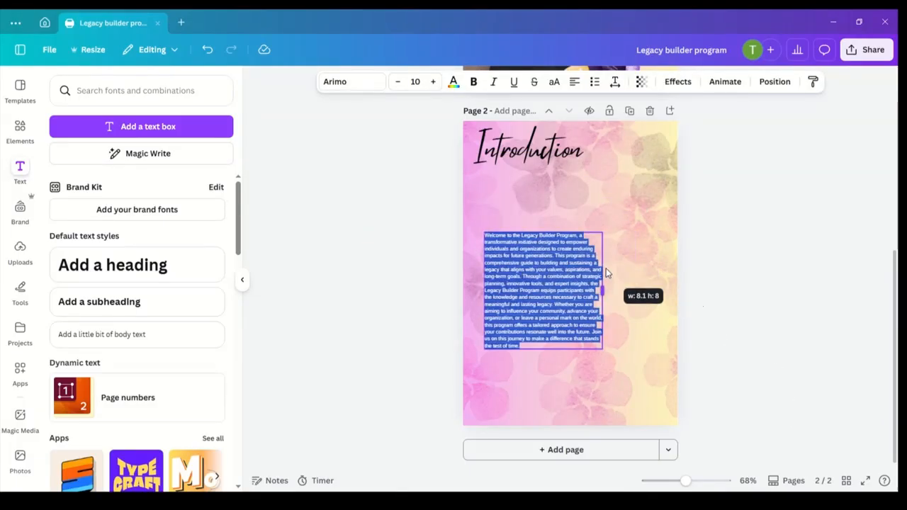
click(673, 318)
drag(577, 294, 569, 238)
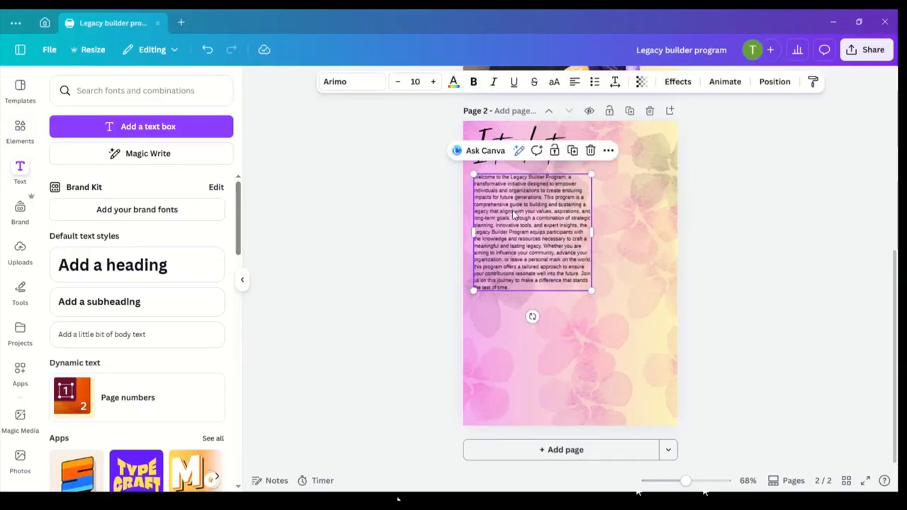
click(648, 257)
click(569, 236)
mouse_move(570, 236)
mouse_down()
mouse_move(568, 222)
mouse_move(569, 233)
mouse_up()
- Enlarge the introduction text to font size 17.2 so its box spans nearly the full width of page 2
drag(592, 293, 653, 376)
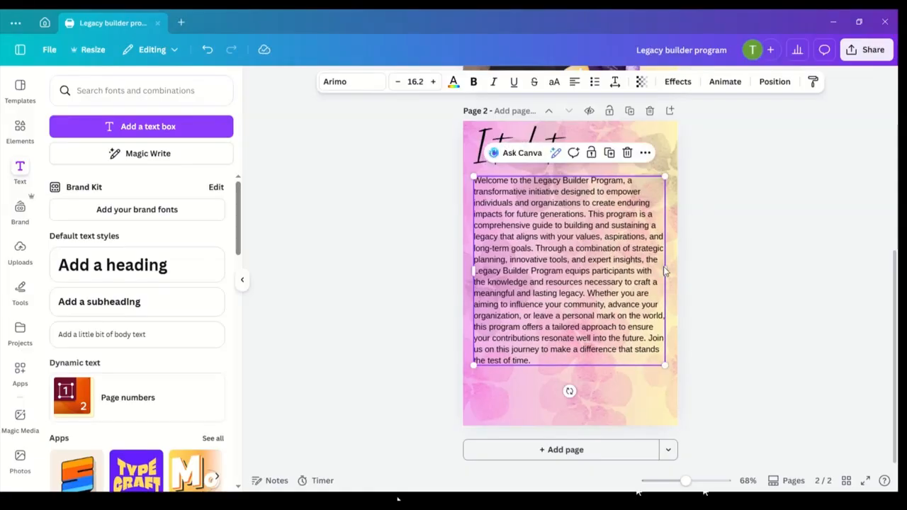
drag(666, 272, 657, 273)
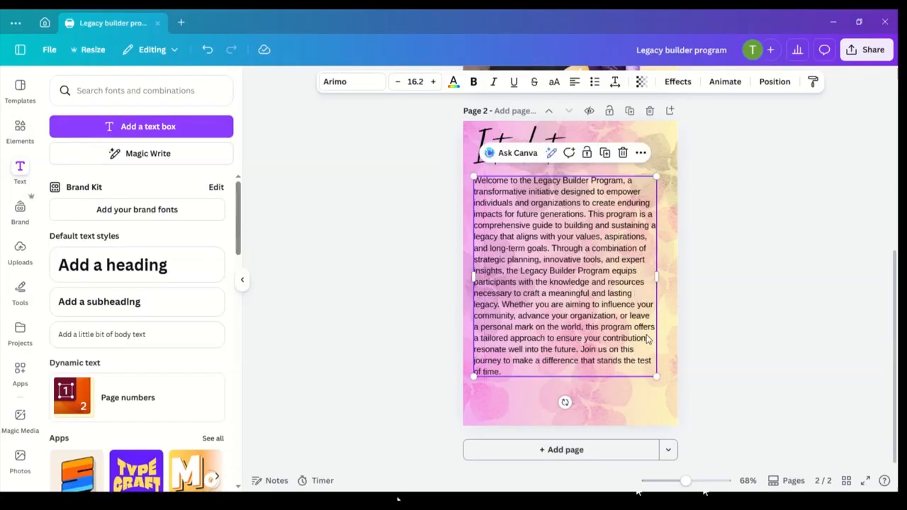
drag(655, 374, 668, 389)
- Try the Slopes font on the introduction text, and set it to Porcelain
click(345, 82)
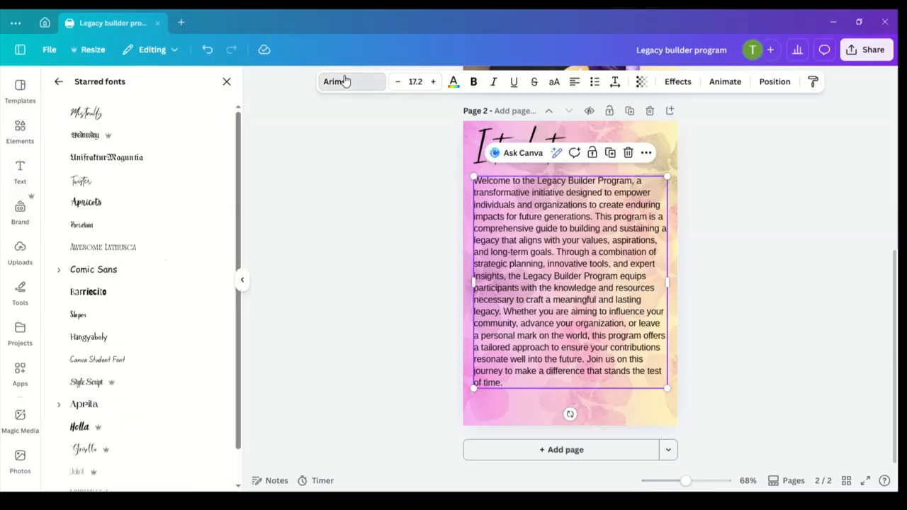
click(91, 319)
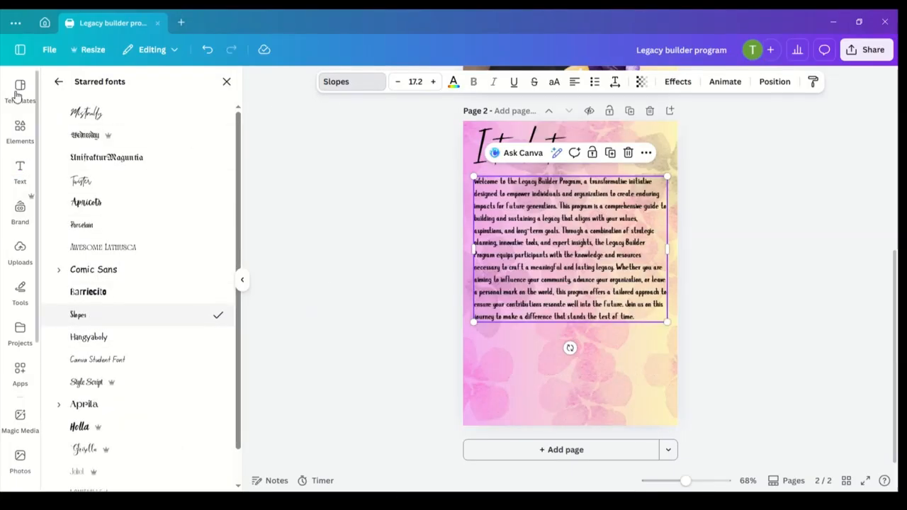
click(59, 84)
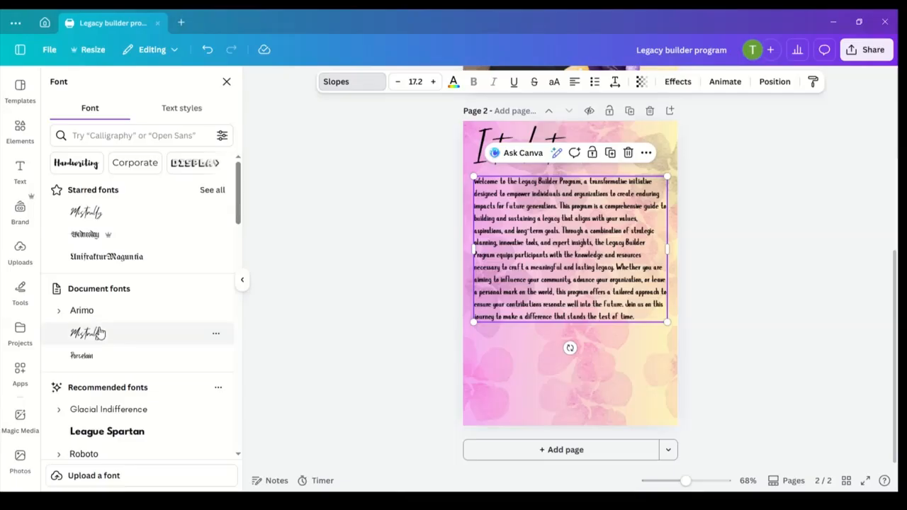
click(107, 358)
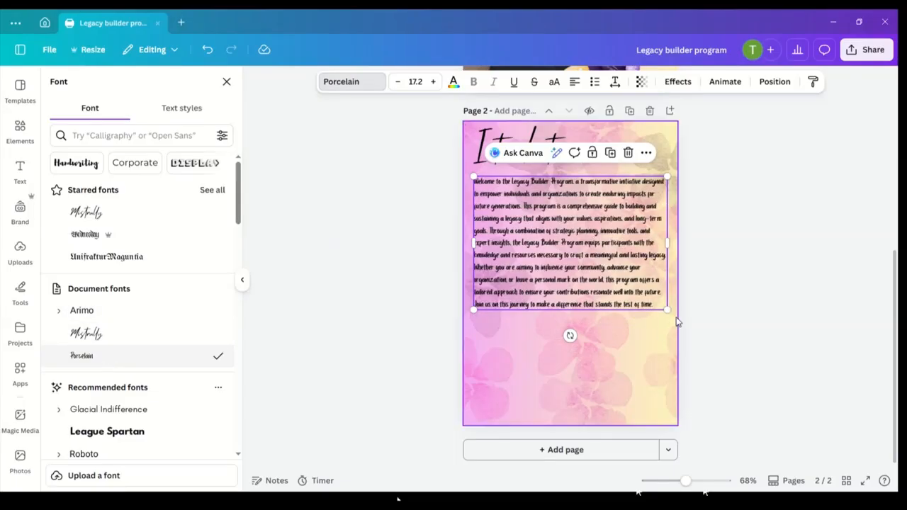
- Resize the introduction text to font size 17.7 across nearly the full page width and place it directly beneath the heading
drag(667, 244, 600, 255)
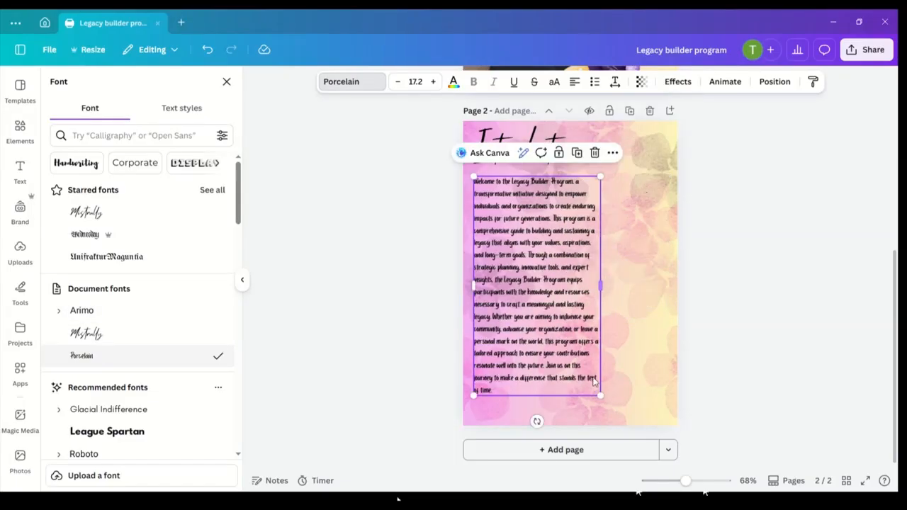
drag(601, 395, 581, 361)
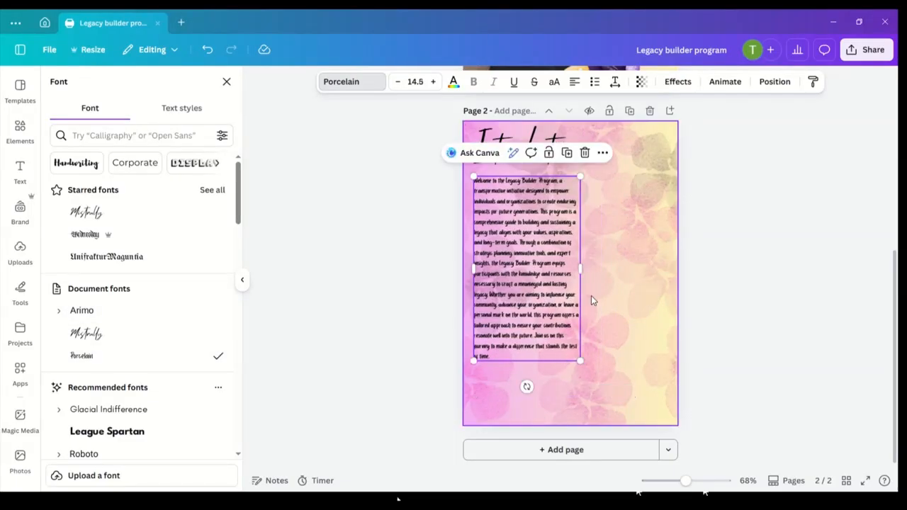
drag(579, 266, 665, 314)
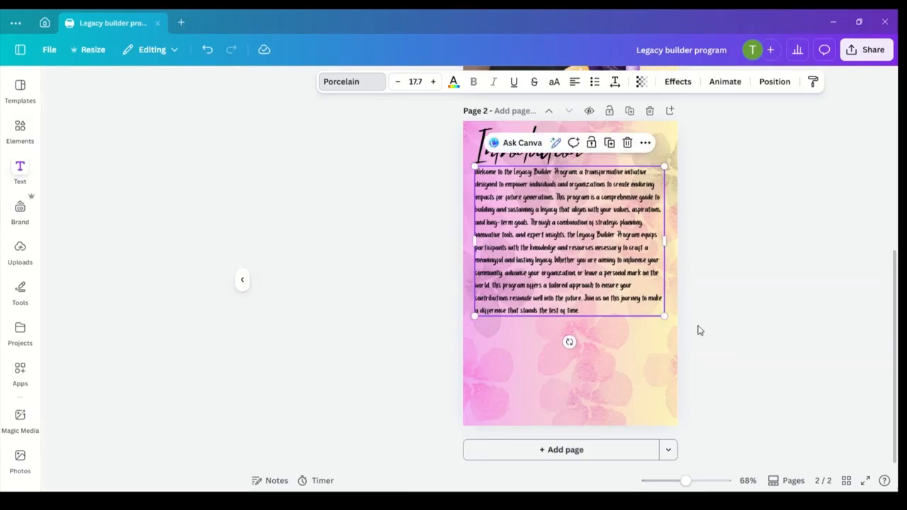
click(713, 391)
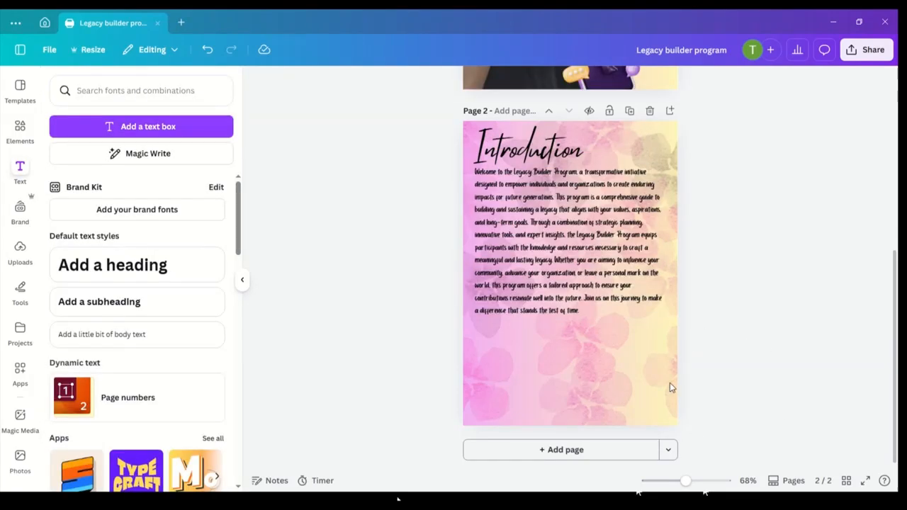
- Add a blank page 3 and review the cover and Introduction pages
click(558, 449)
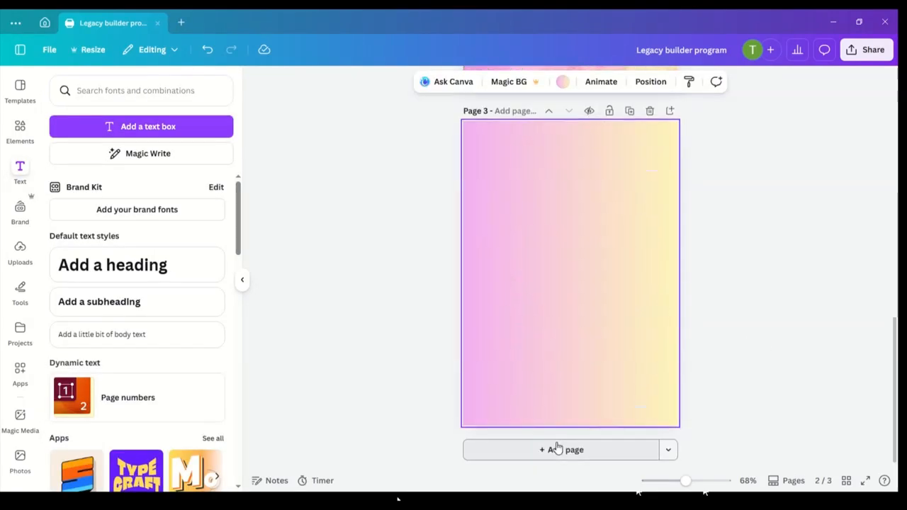
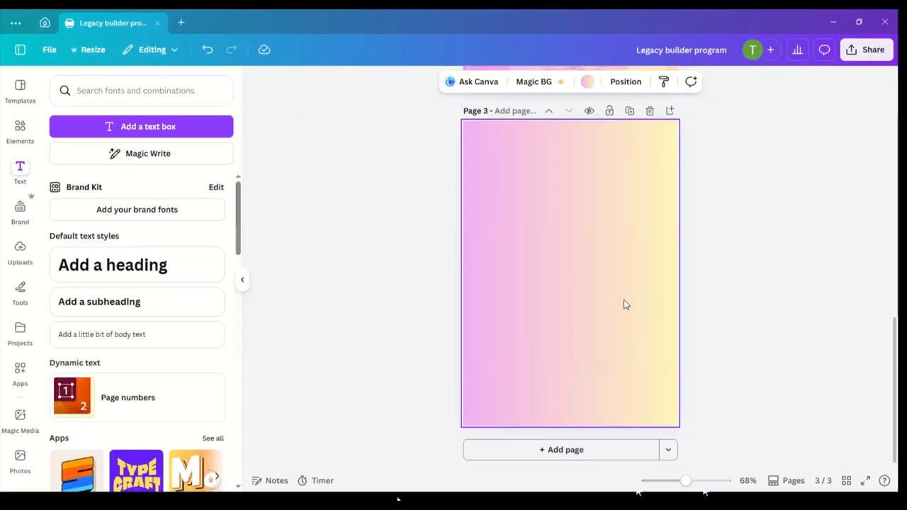
scroll(616, 303, up, 2)
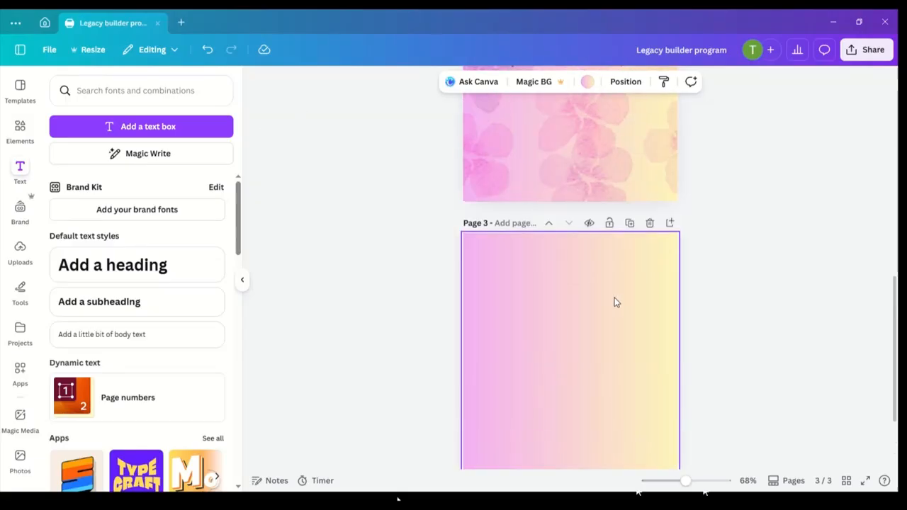
scroll(616, 302, up, 2)
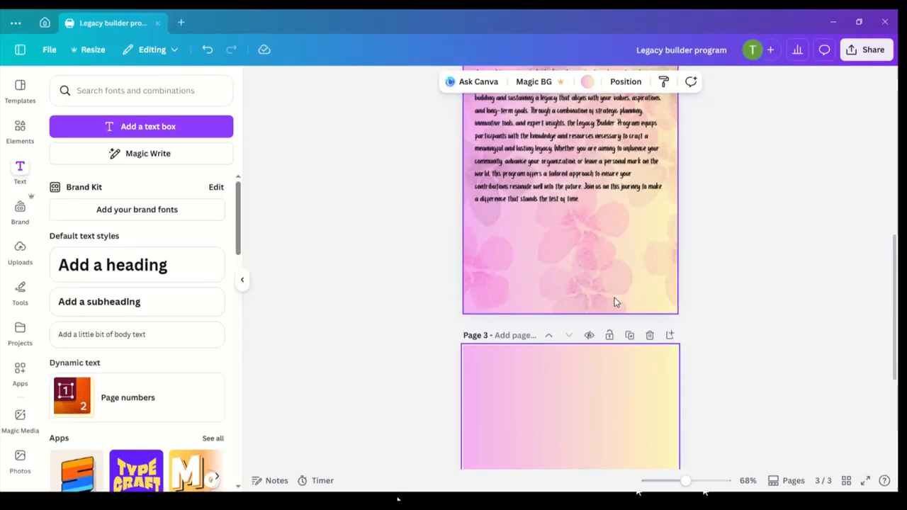
scroll(616, 303, up, 1)
scroll(616, 303, up, 2)
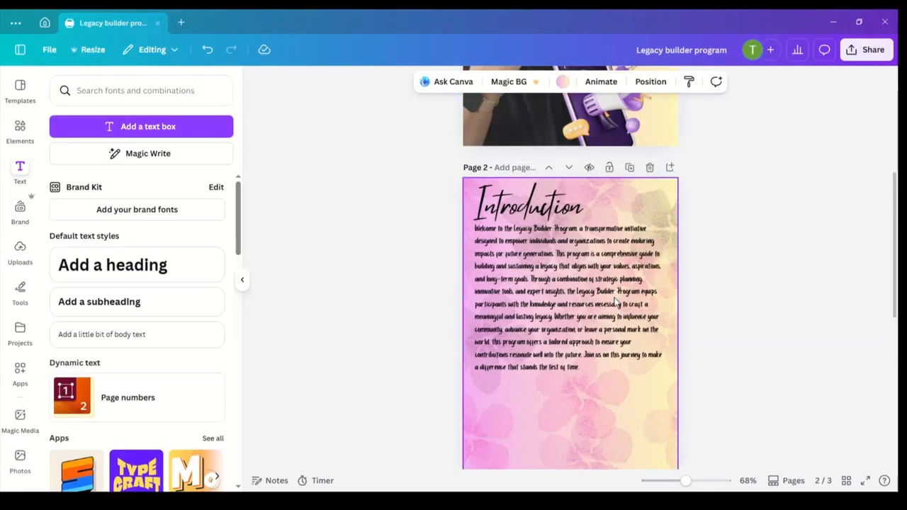
scroll(616, 303, up, 4)
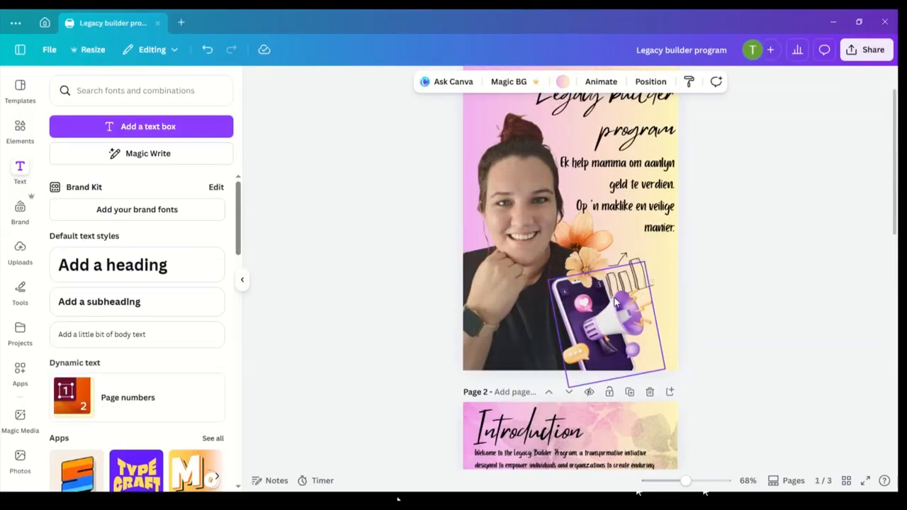
scroll(624, 341, up, 1)
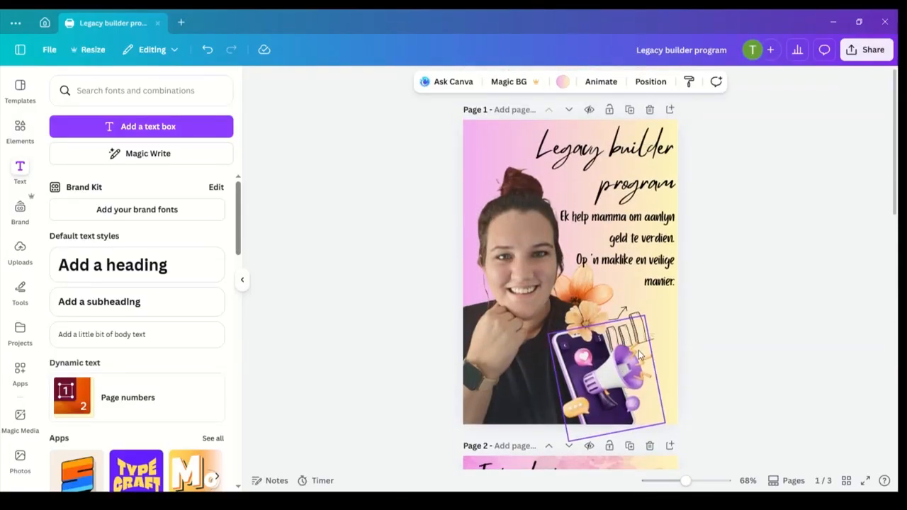
scroll(672, 326, down, 5)
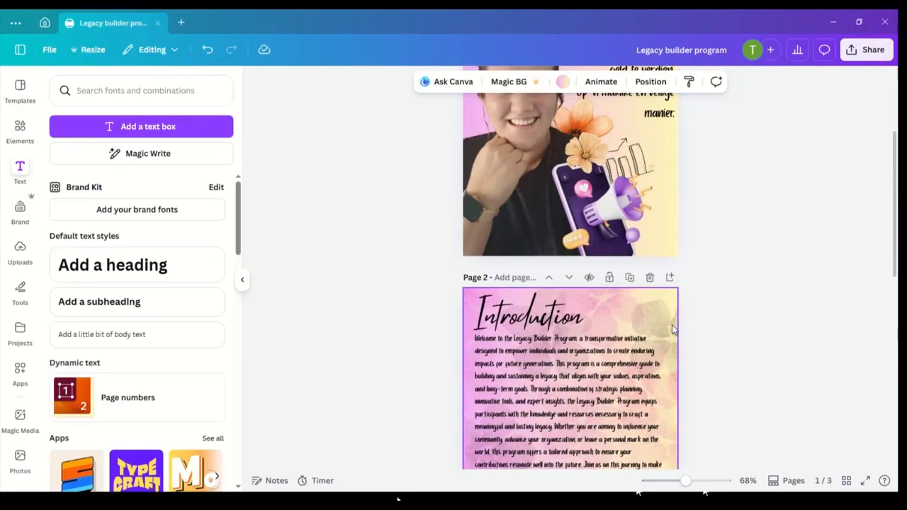
scroll(714, 376, down, 4)
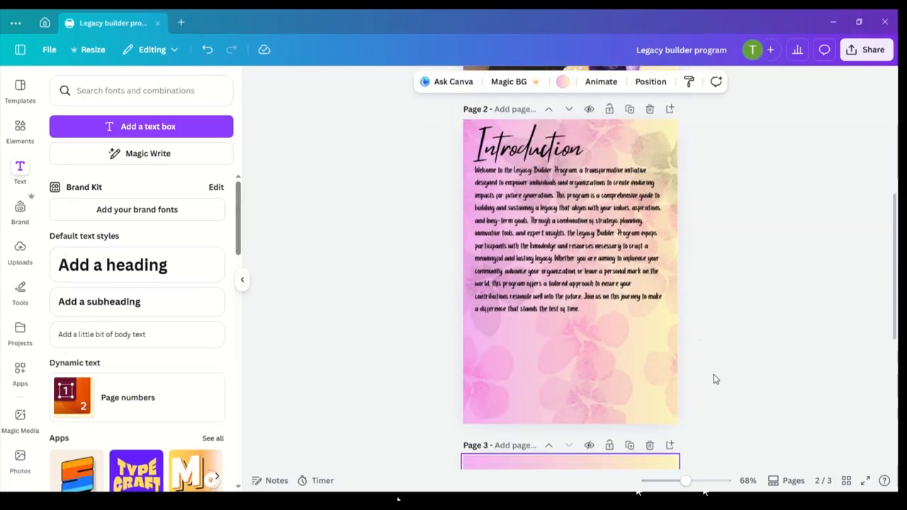
- Delete the blank page 3 and the introduction body text on page 2
click(650, 276)
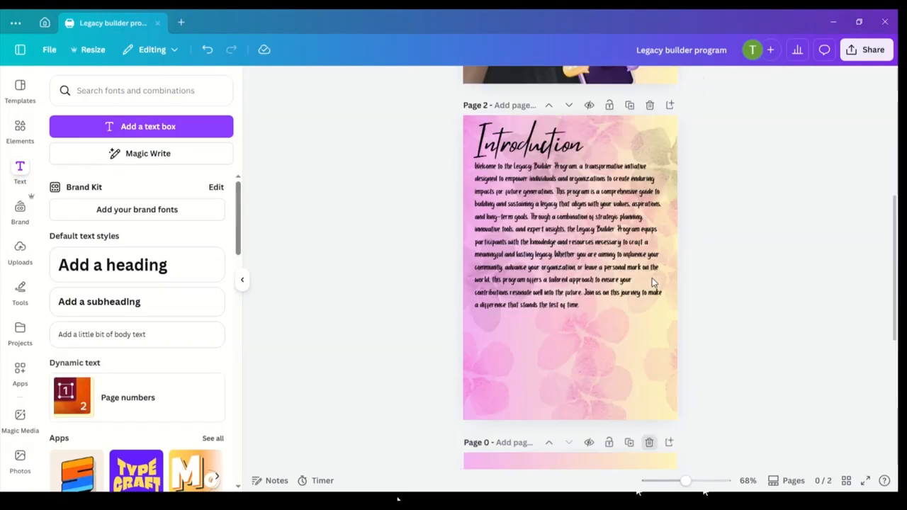
scroll(642, 310, up, 3)
click(619, 382)
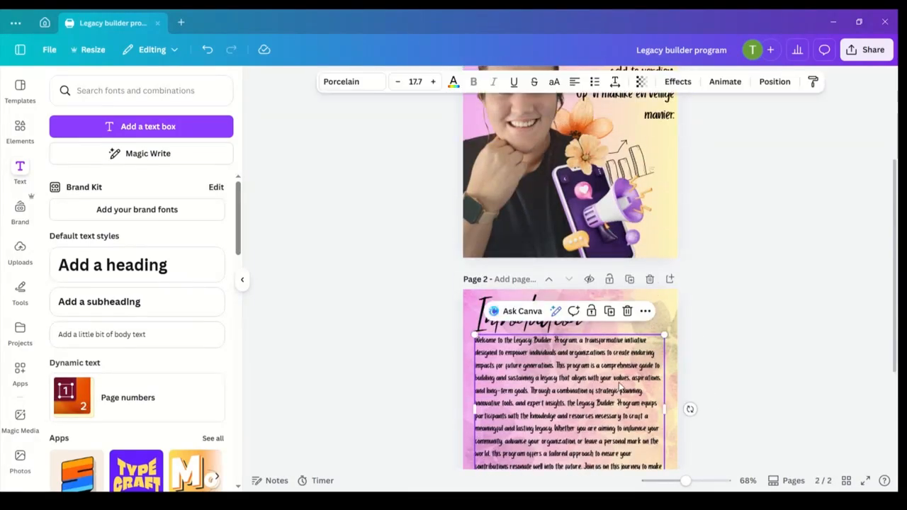
key(Delete)
- Delete the Introduction heading and the floral background graphic, and remove page 2 from the design
click(560, 326)
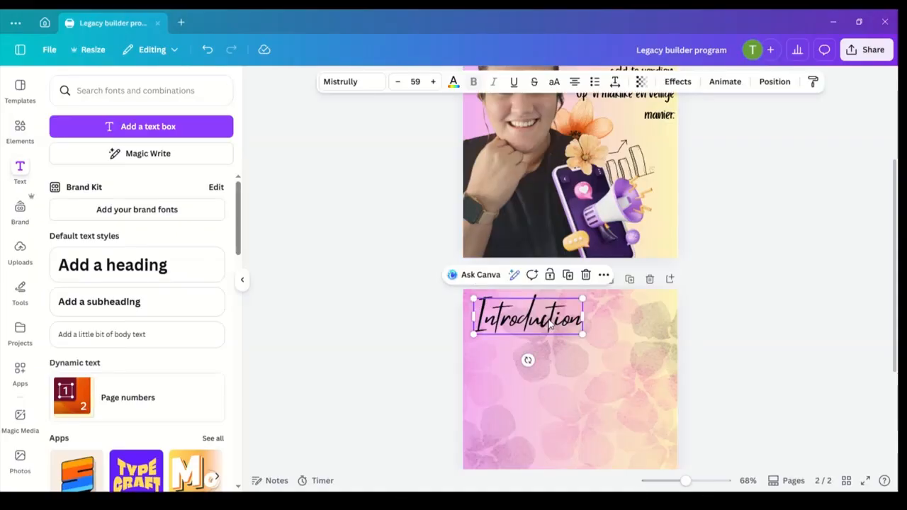
key(Delete)
click(549, 324)
key(Delete)
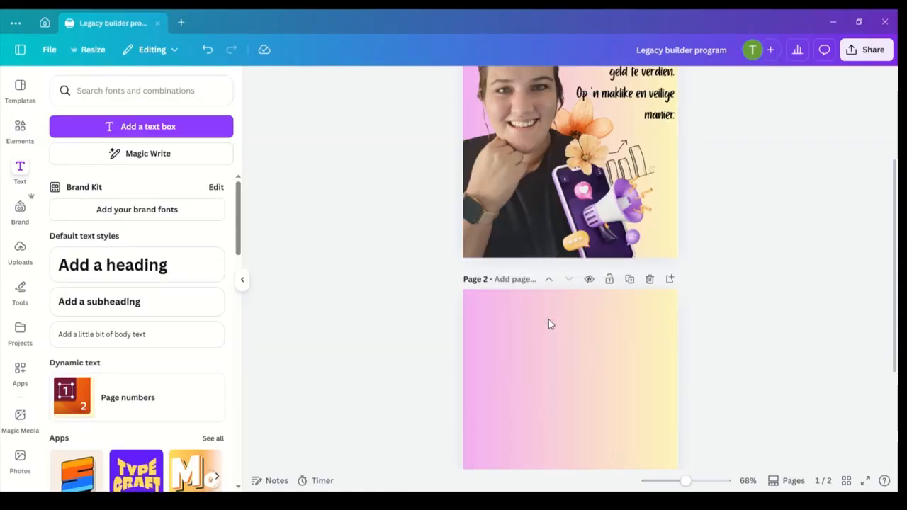
click(649, 281)
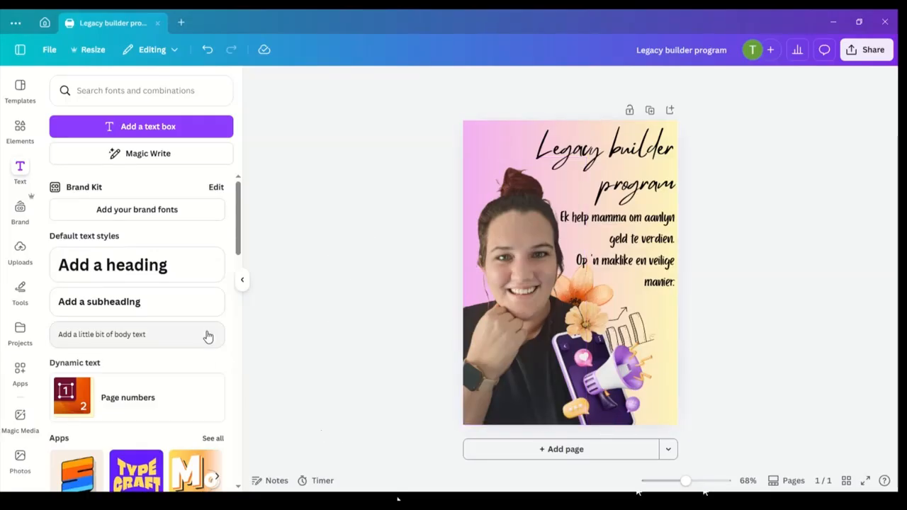
- Add a straight line to the middle of the cover and try to draw a line over its upper-left area
click(24, 260)
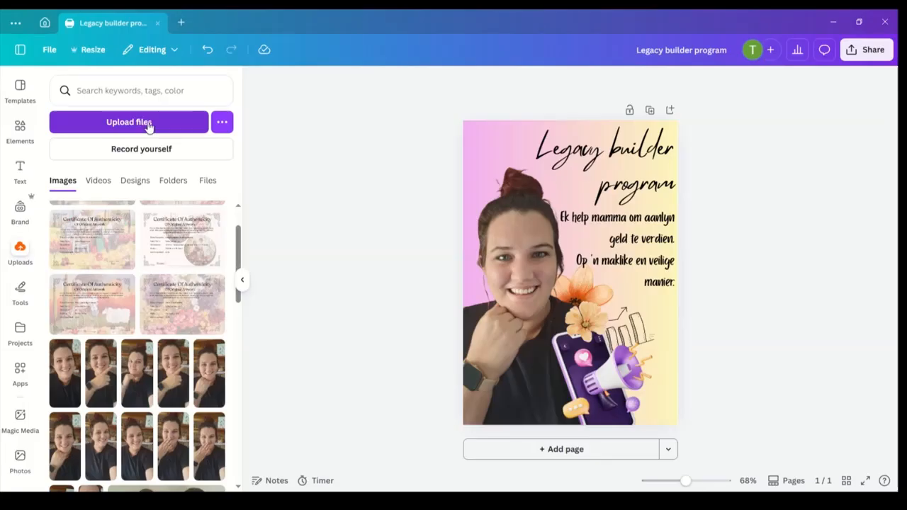
click(20, 289)
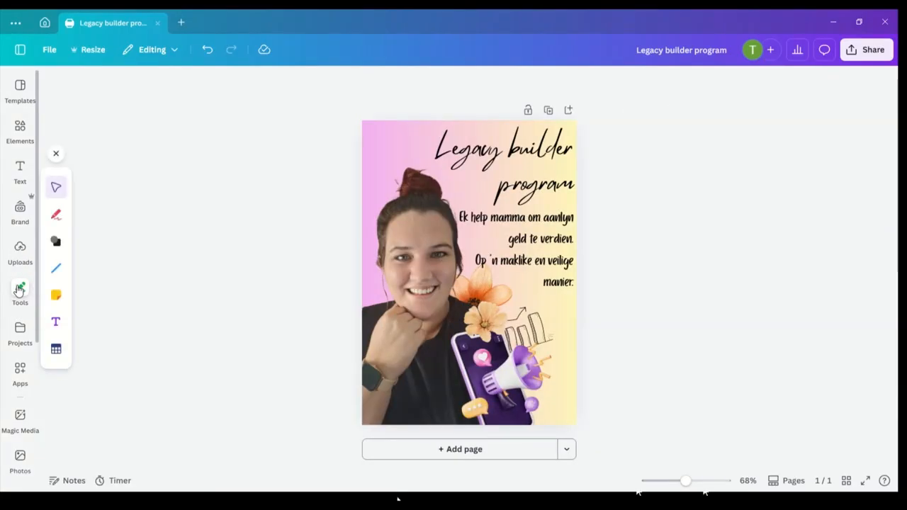
click(56, 269)
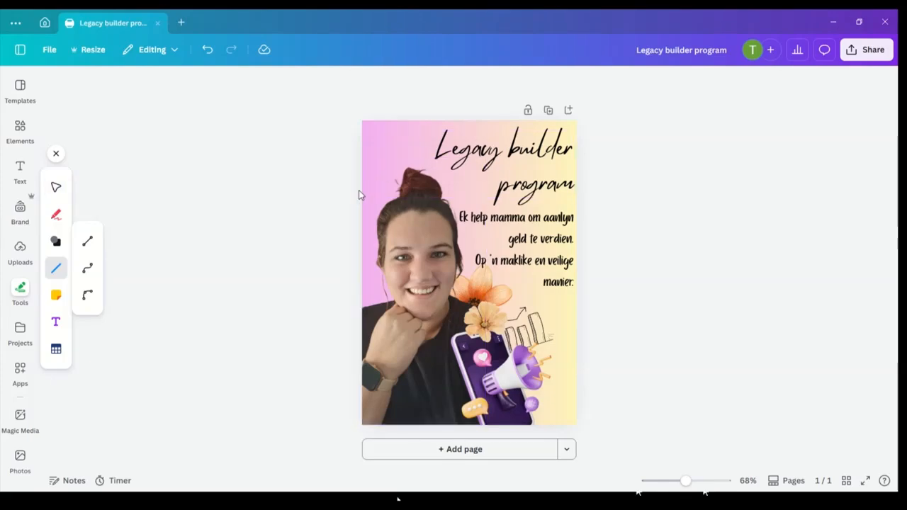
drag(359, 190, 451, 110)
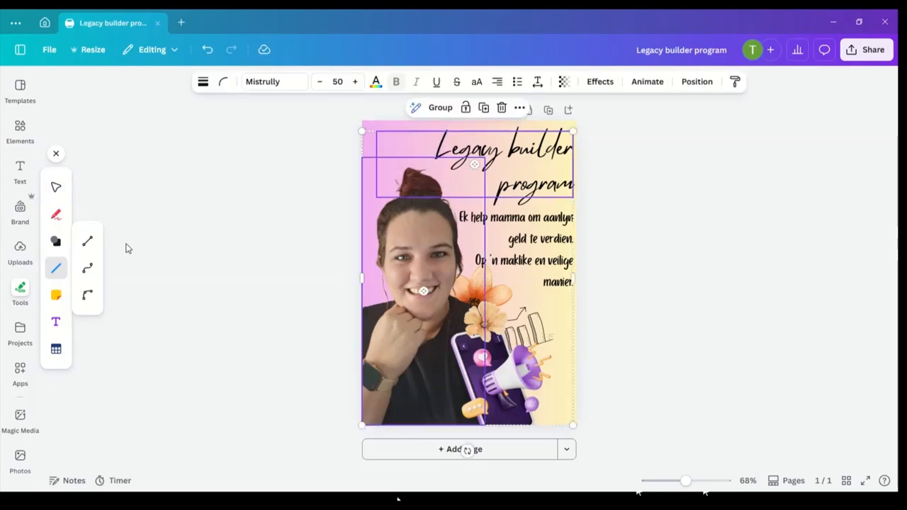
click(88, 242)
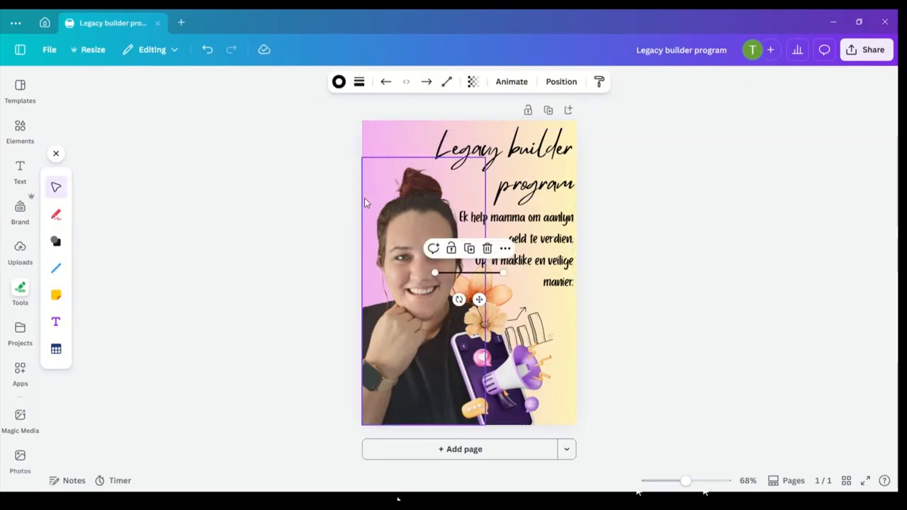
drag(348, 199, 428, 115)
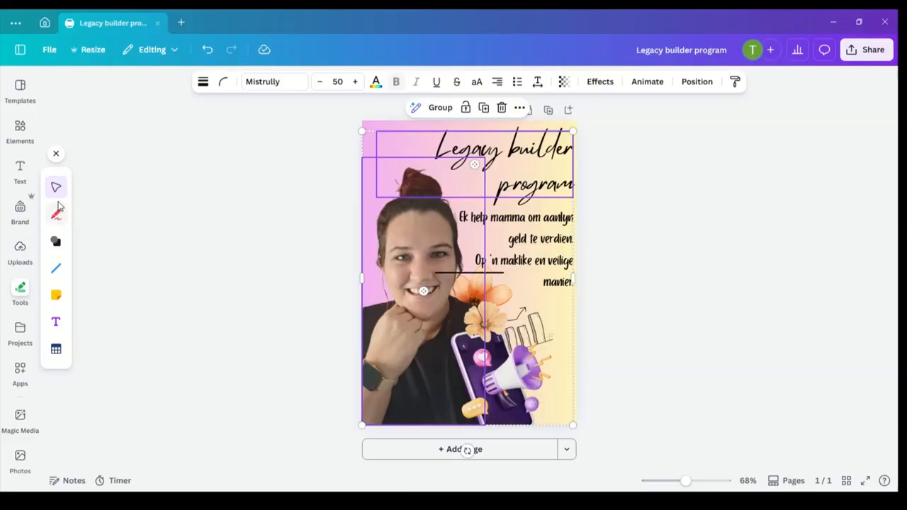
- Add a second straight line just below the first and shift the portrait photo slightly right and down
click(58, 277)
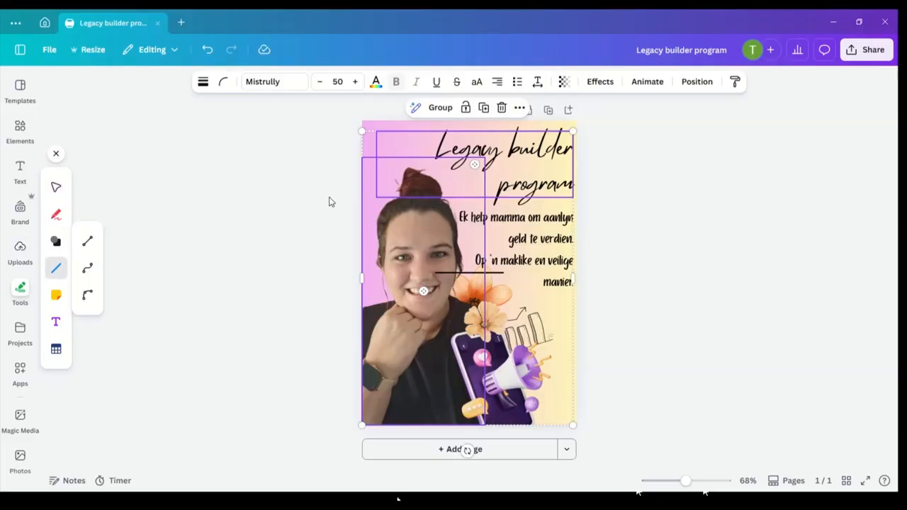
click(87, 242)
drag(374, 208, 395, 204)
click(370, 135)
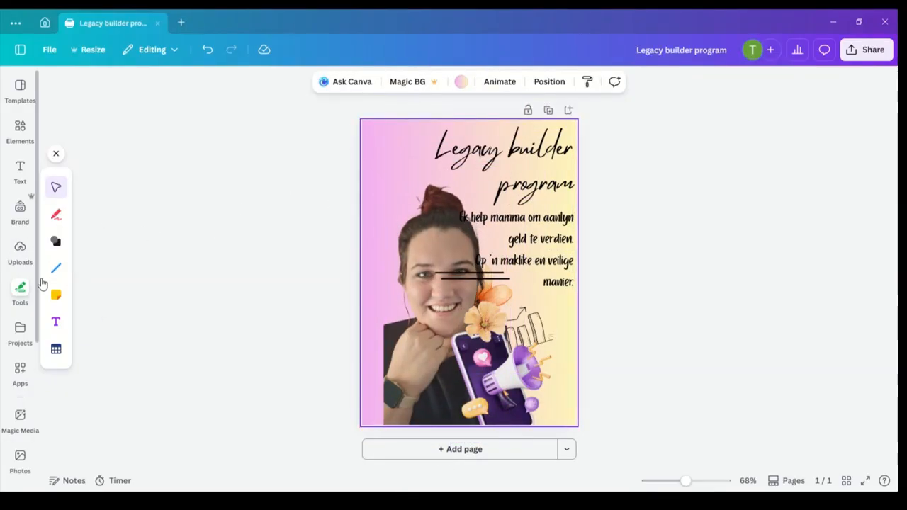
- Add a third straight line below the second and shift the cover title up and past the page's right edge
click(56, 268)
click(87, 243)
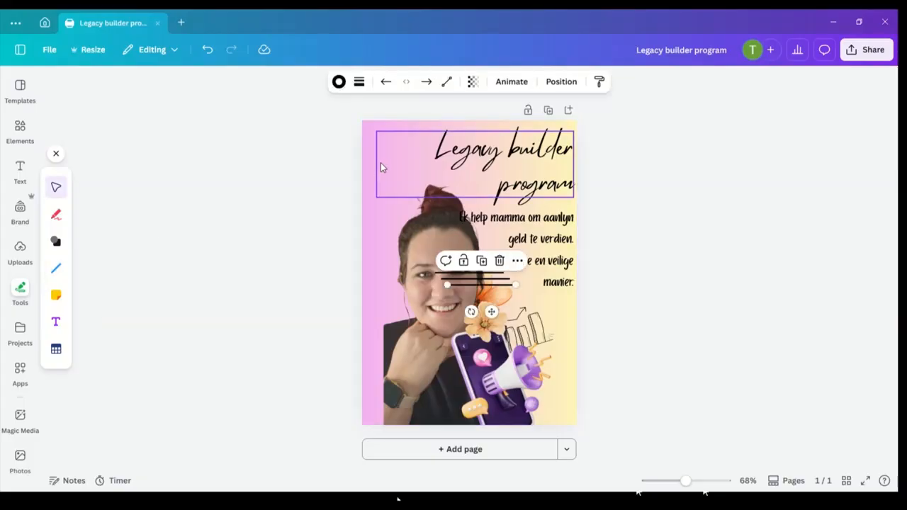
drag(381, 163, 418, 151)
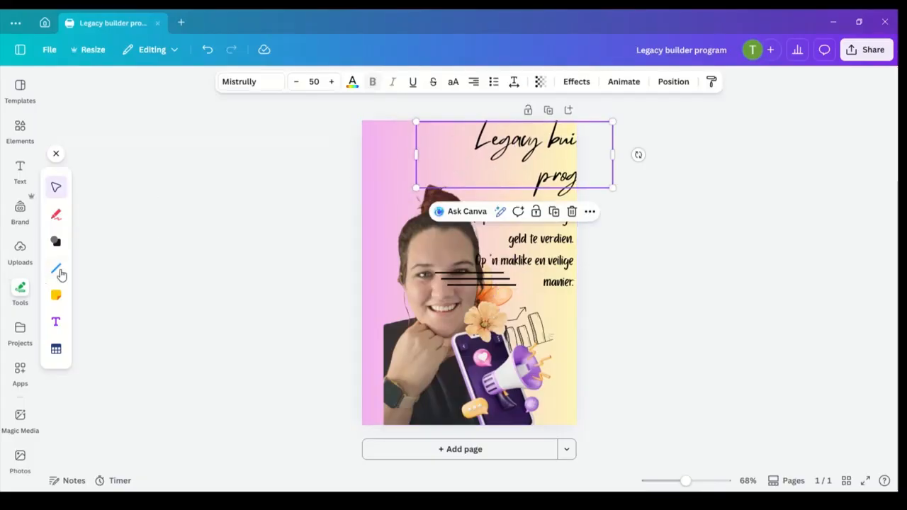
- Add a fourth and a fifth straight line below the others and check the line type options
click(66, 267)
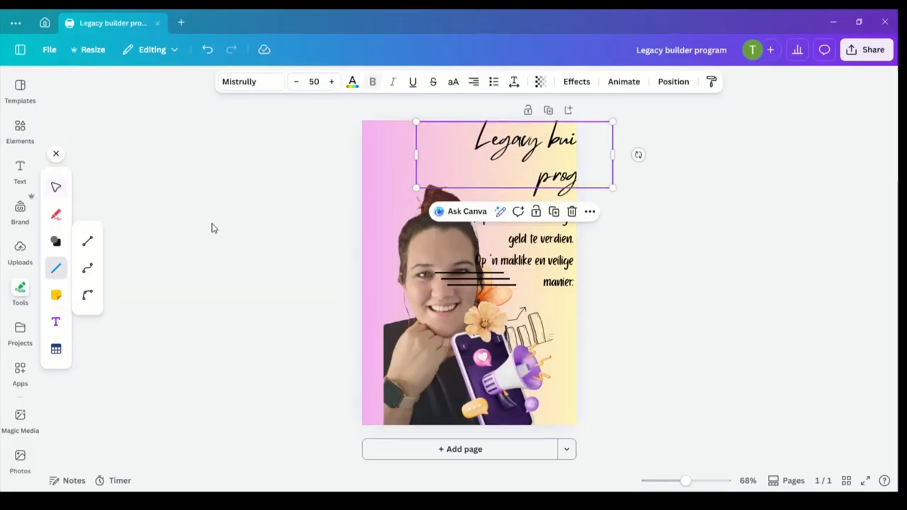
click(88, 245)
drag(403, 131, 390, 149)
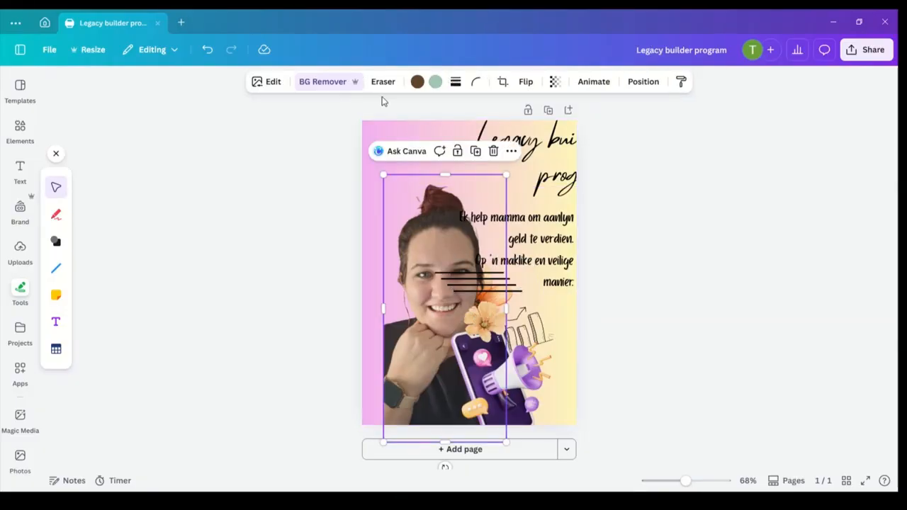
click(61, 276)
click(90, 245)
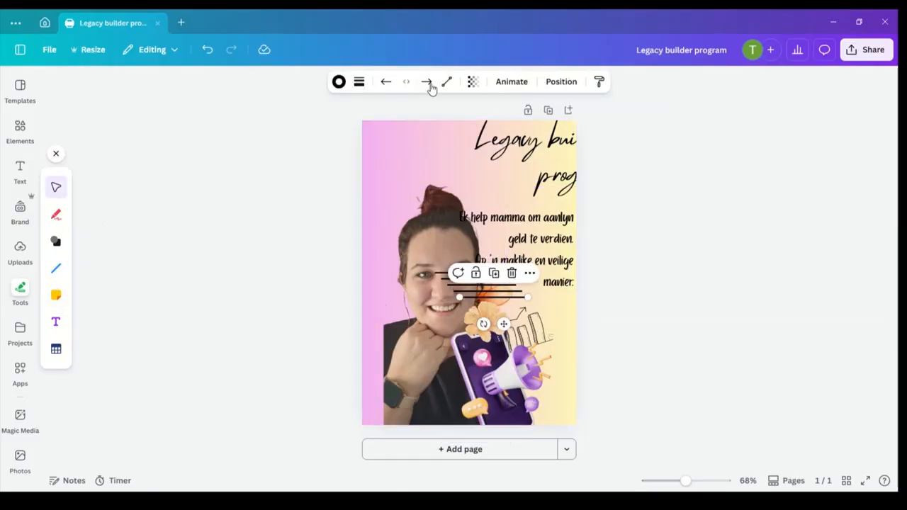
click(448, 83)
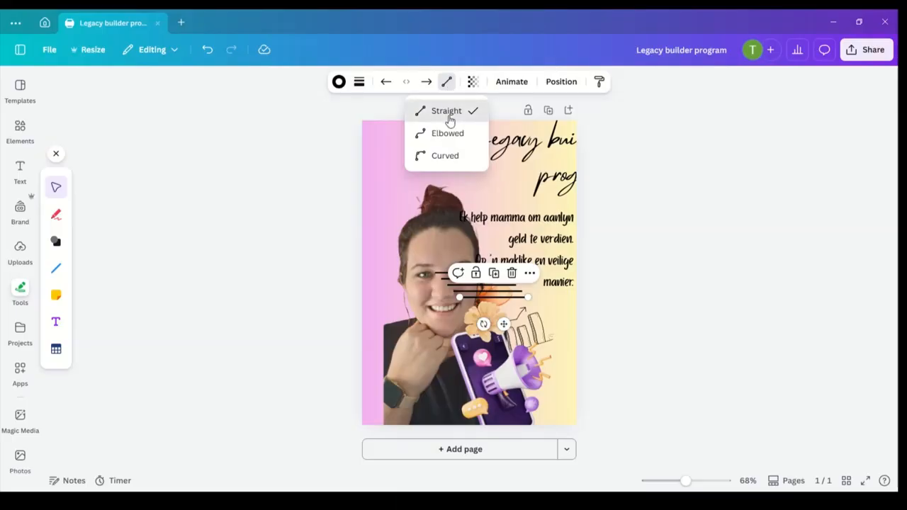
click(385, 142)
- Move the portrait photo back to the cover's lower-left corner and the title back inside the page's right edge
click(385, 205)
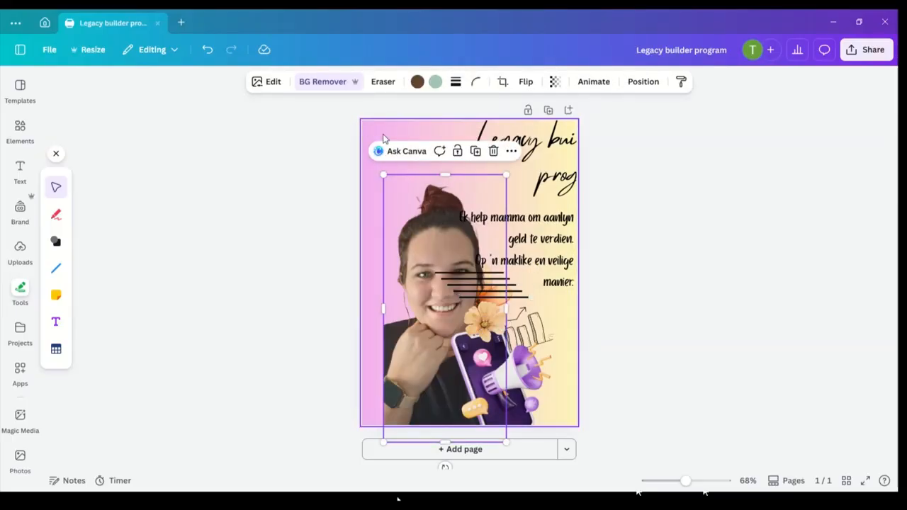
click(394, 166)
click(397, 200)
drag(396, 218, 376, 201)
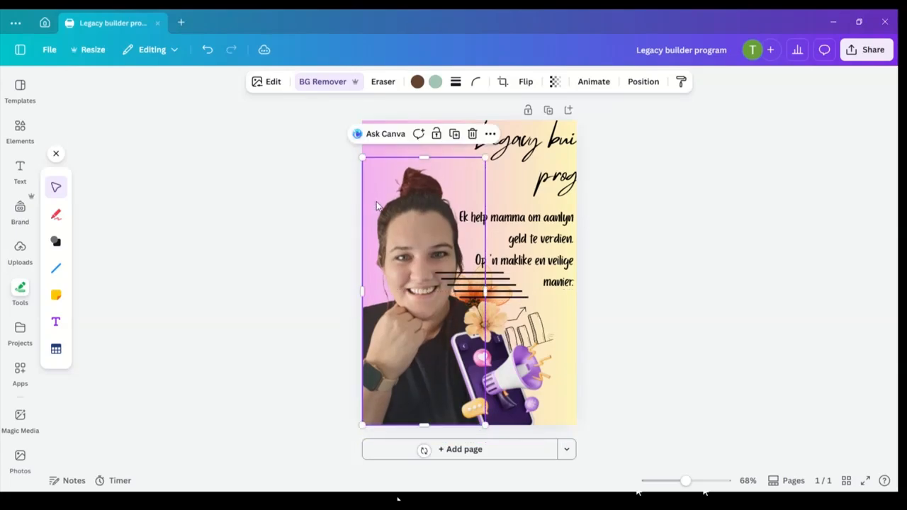
click(511, 135)
drag(557, 139, 522, 146)
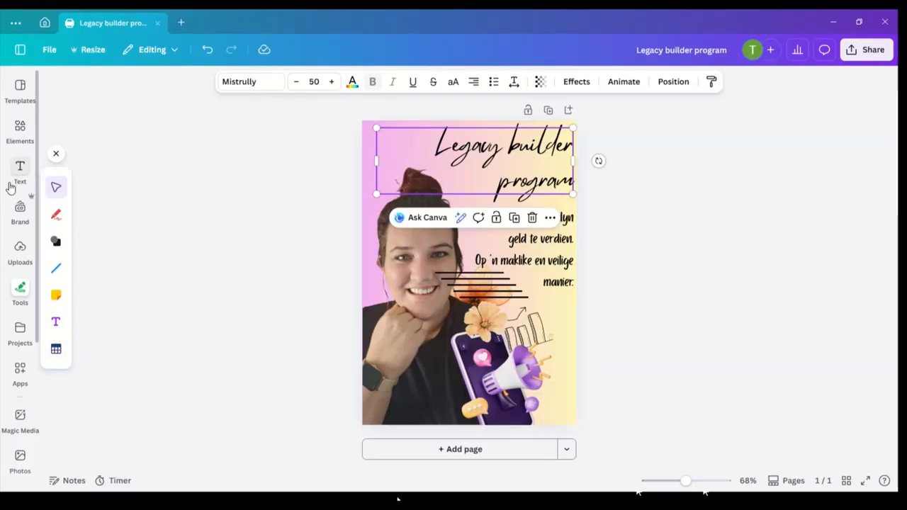
- Clear the "flower background" element search and browse the Sheets category
click(17, 134)
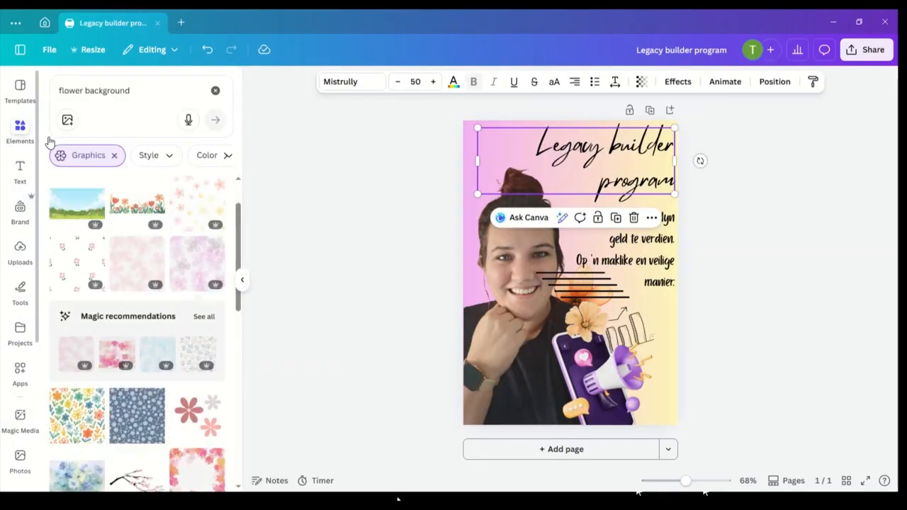
click(215, 91)
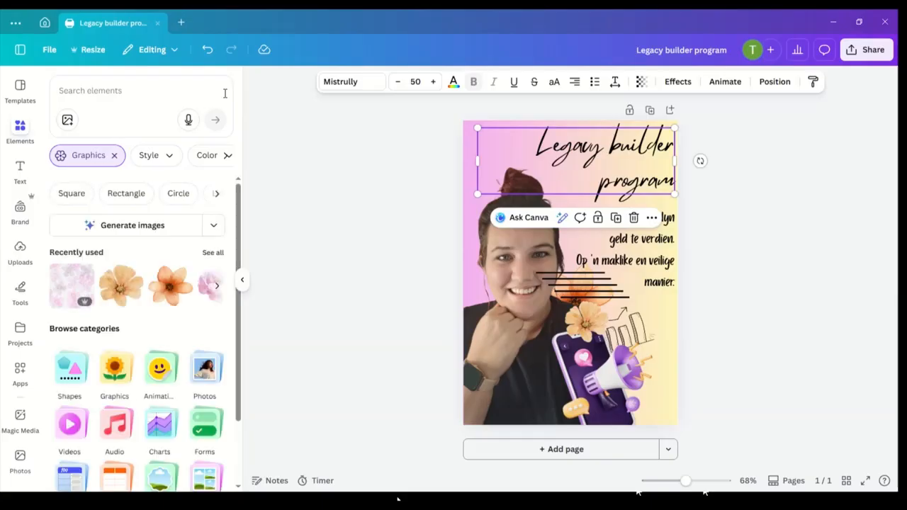
scroll(182, 278, down, 2)
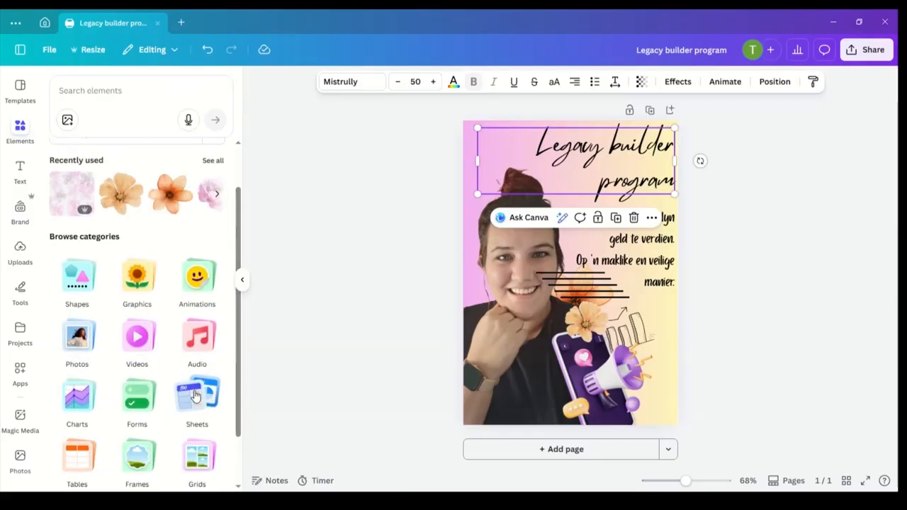
click(195, 395)
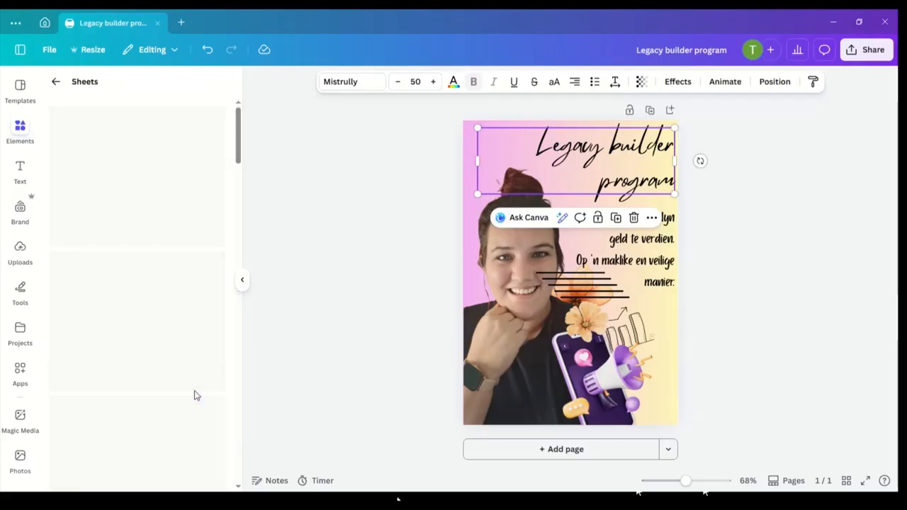
scroll(177, 249, down, 4)
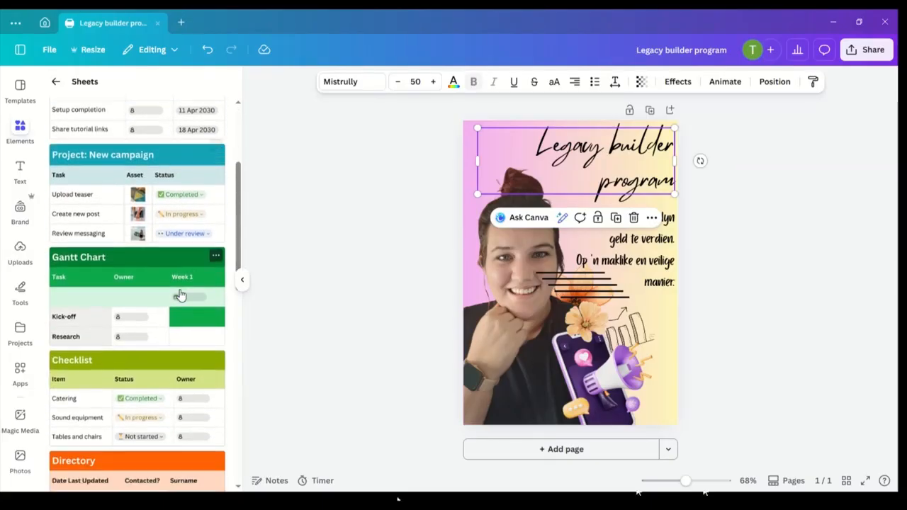
click(53, 79)
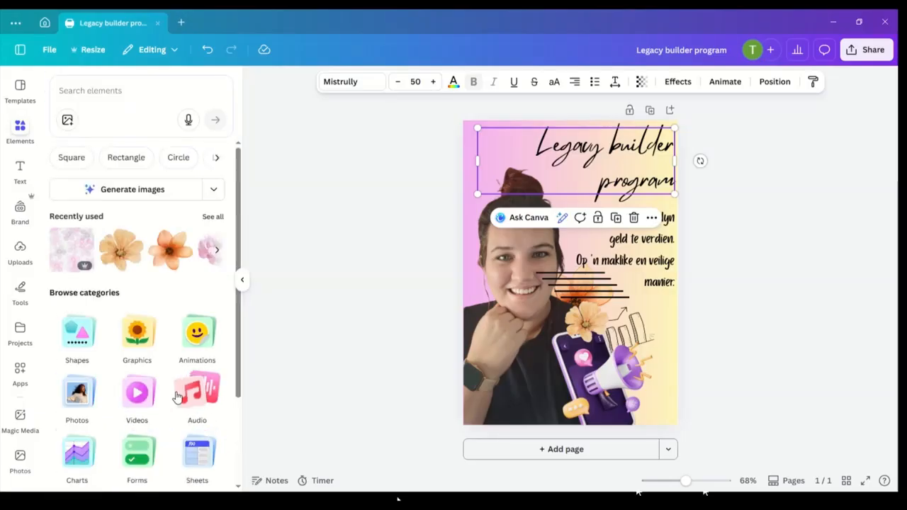
- Browse the Photos category of elements, examining the trending pictures
scroll(132, 391, down, 1)
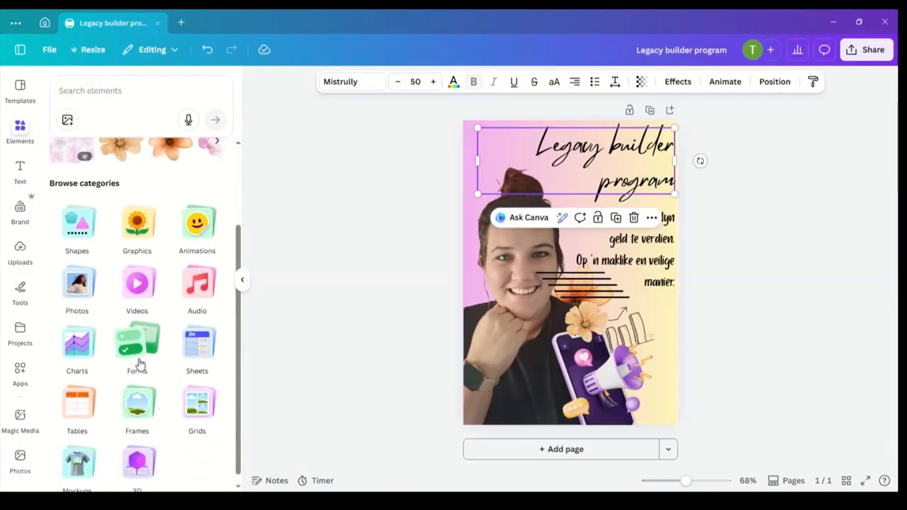
click(80, 284)
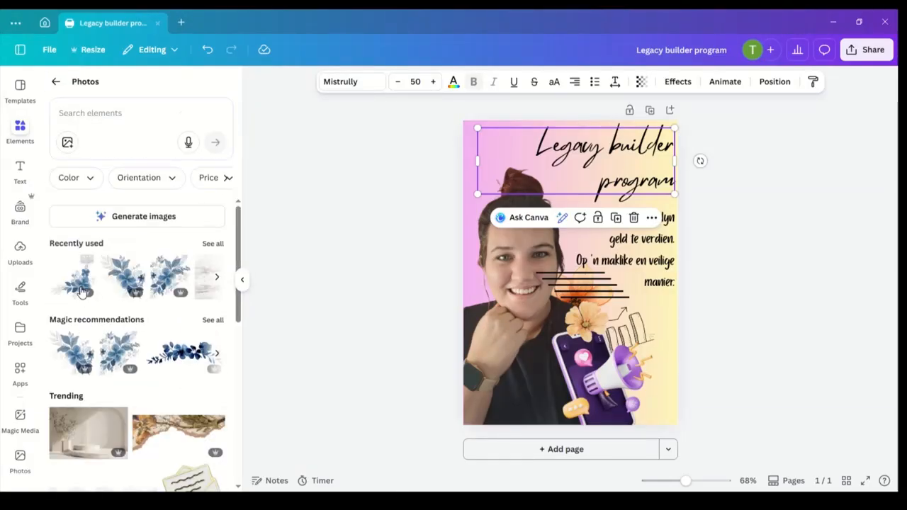
scroll(82, 290, down, 3)
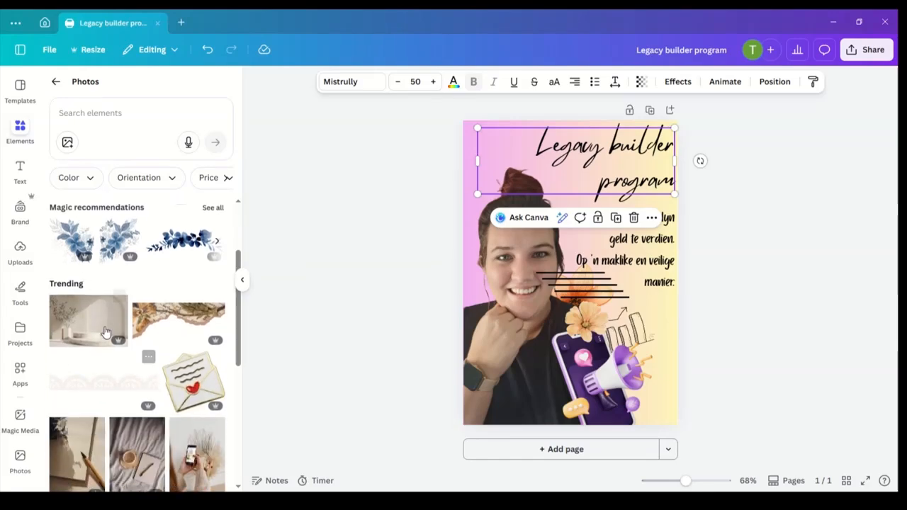
scroll(121, 335, down, 2)
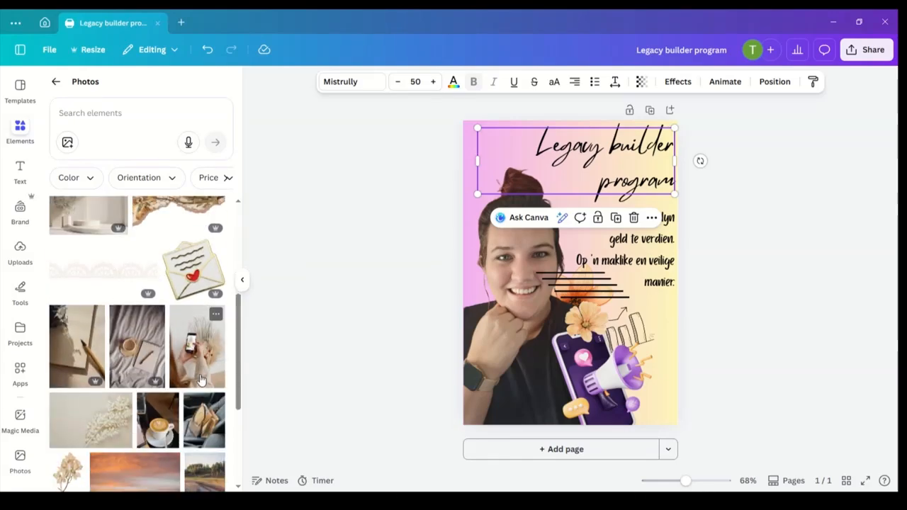
scroll(175, 424, down, 2)
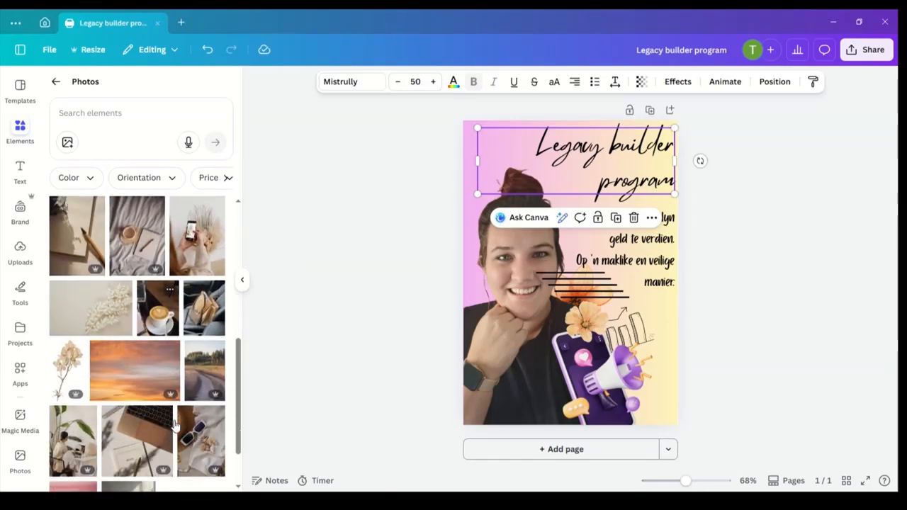
scroll(140, 420, down, 1)
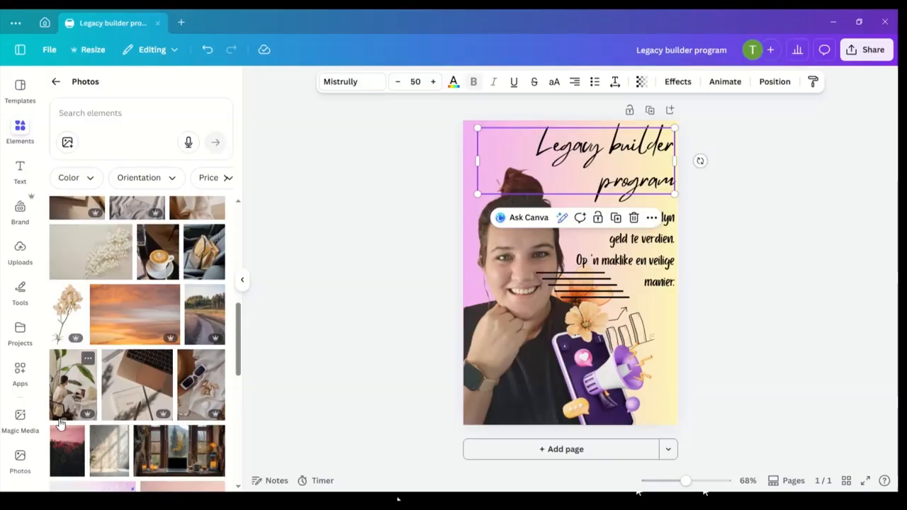
scroll(157, 287, down, 4)
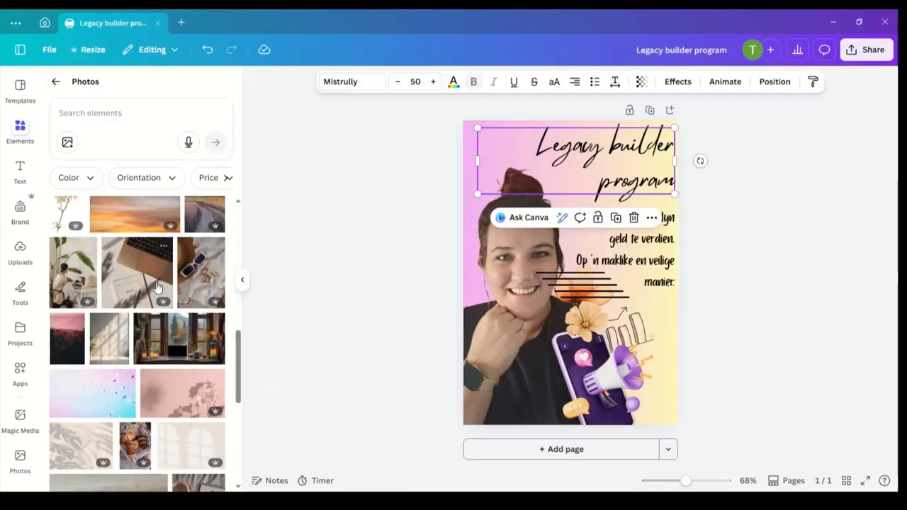
scroll(157, 286, down, 3)
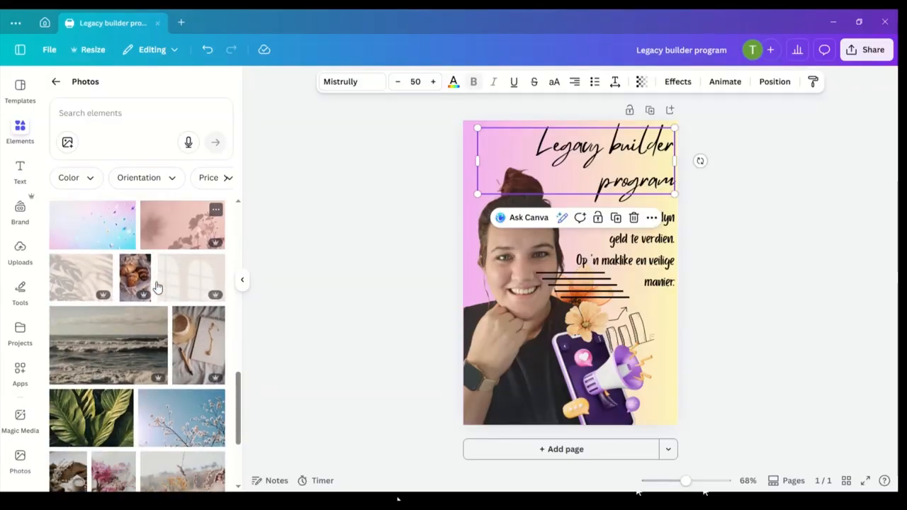
scroll(156, 286, down, 2)
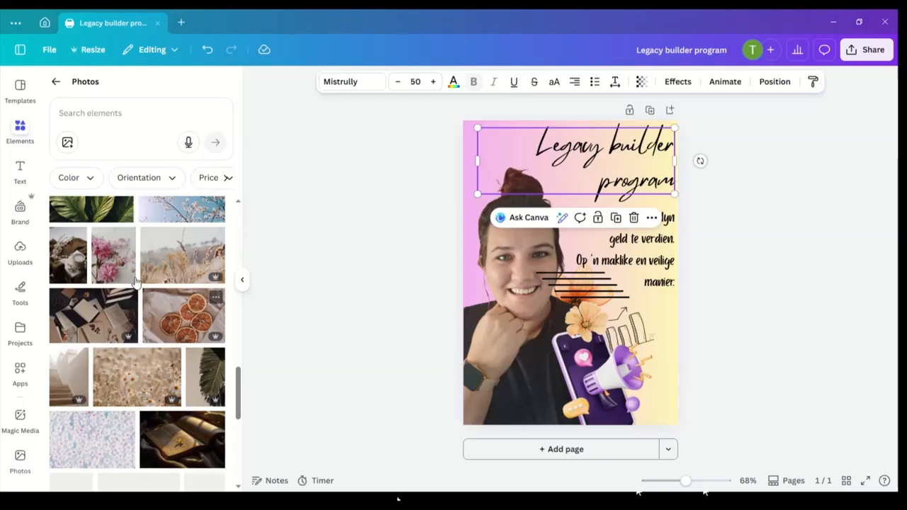
- Leave the Photos category and add the right-pointing arrow from the Shapes category to the cover
scroll(162, 339, down, 1)
scroll(163, 339, up, 8)
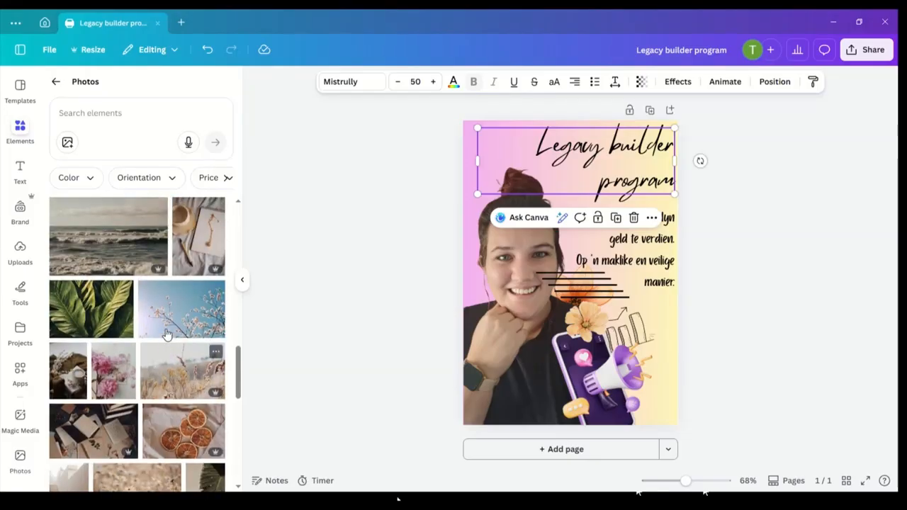
click(56, 82)
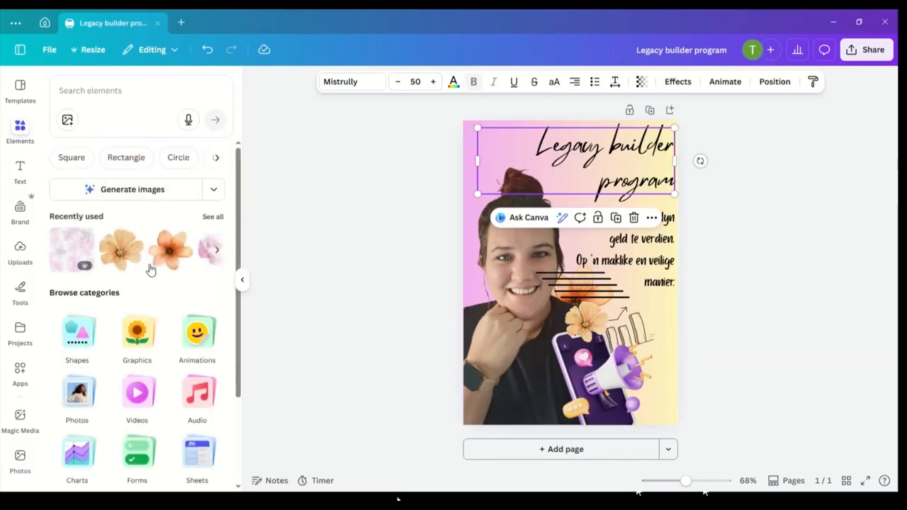
scroll(101, 314, down, 1)
click(74, 282)
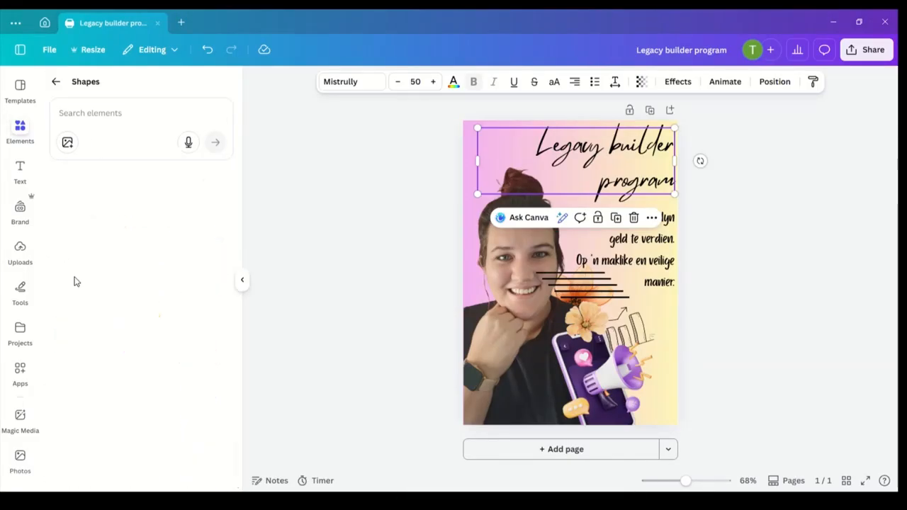
scroll(84, 283, down, 5)
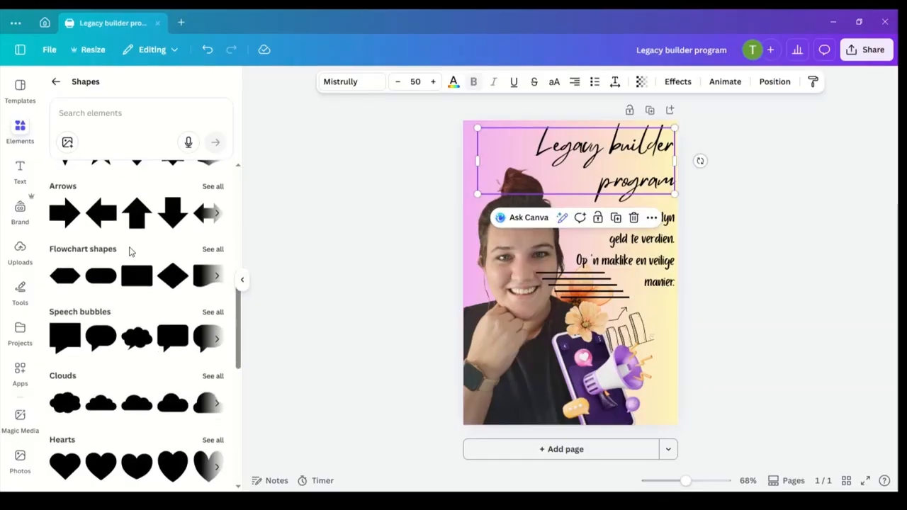
click(72, 206)
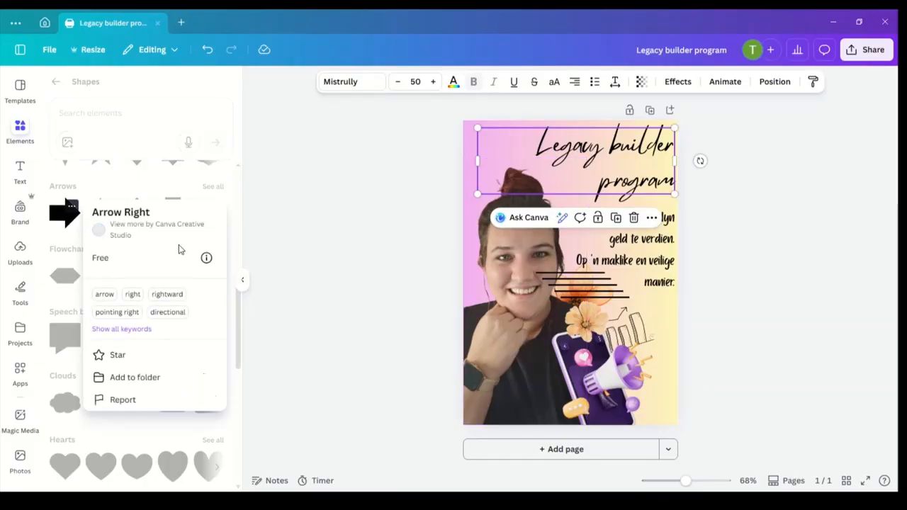
click(67, 213)
click(65, 211)
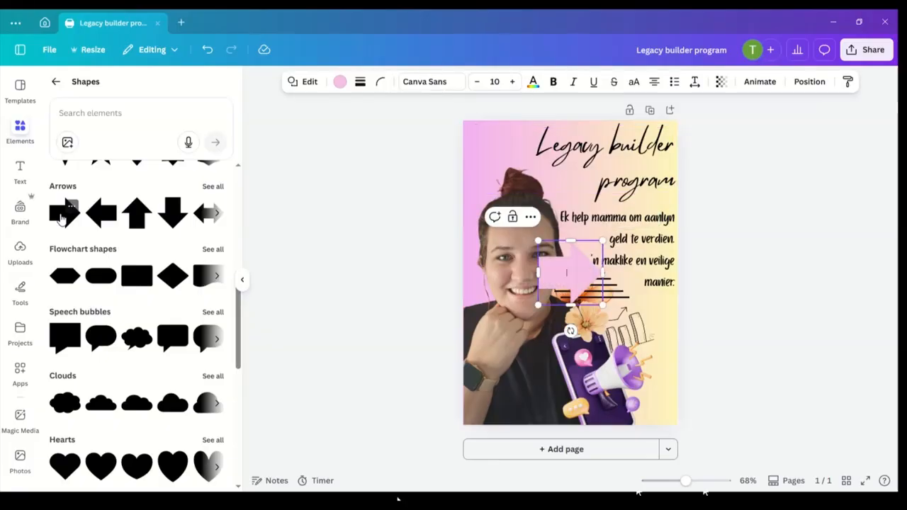
click(765, 360)
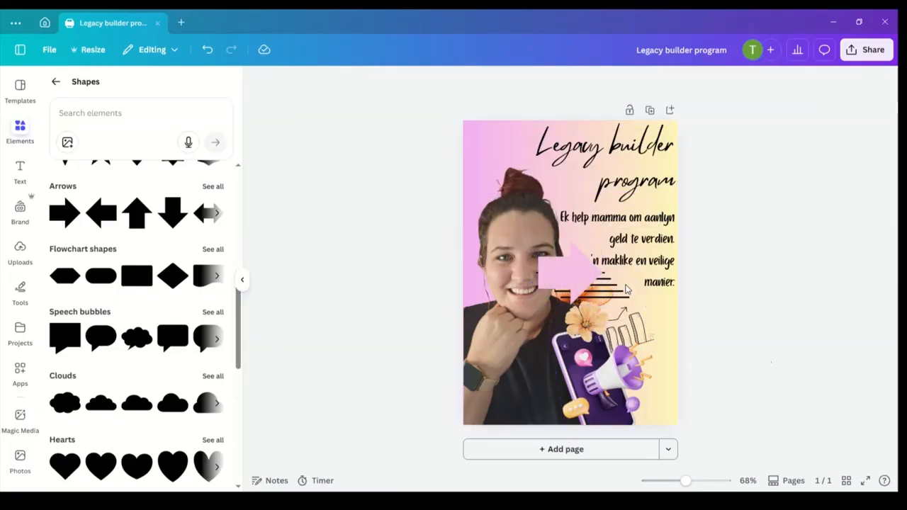
- Shrink the arrow, place it near the cover's upper-left corner beside the title, and color it white
drag(573, 278, 506, 144)
drag(536, 180, 505, 147)
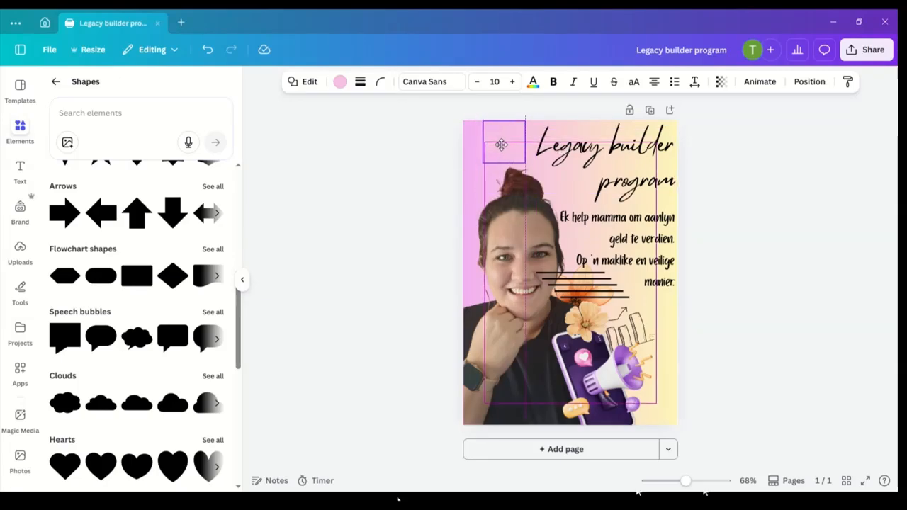
click(341, 82)
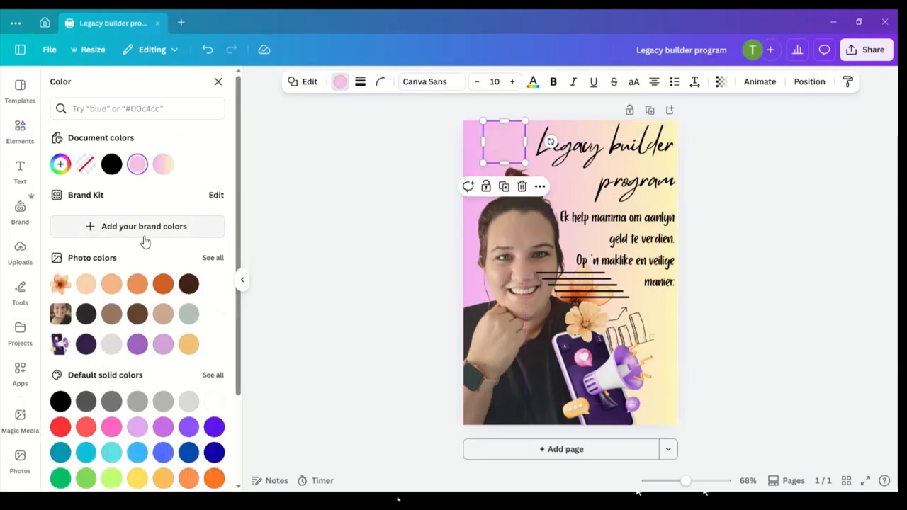
click(215, 402)
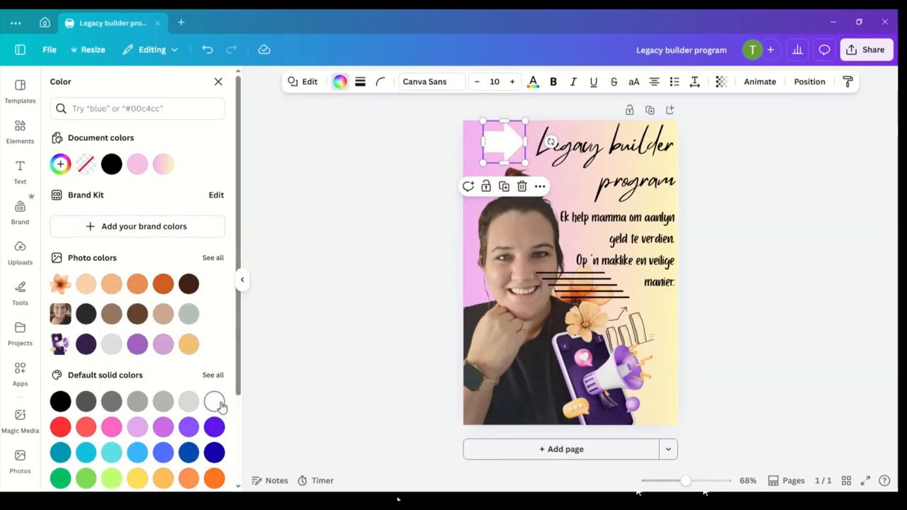
key(Escape)
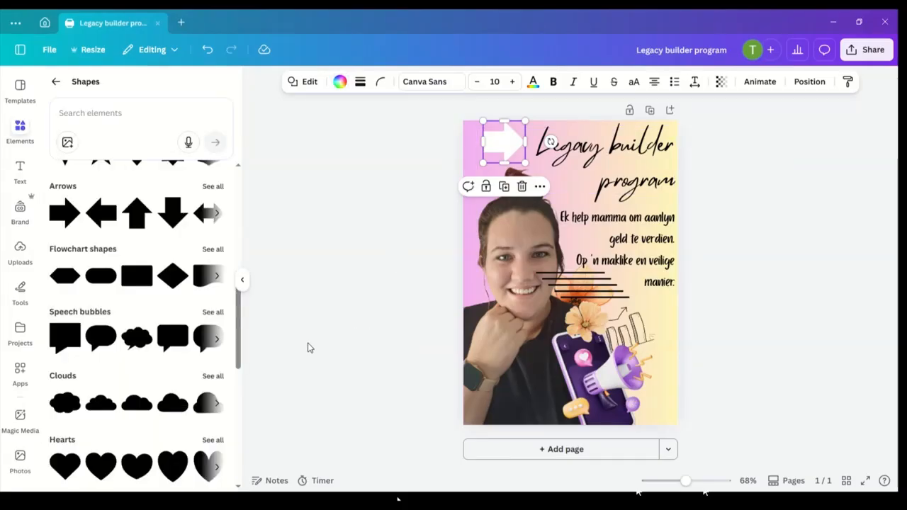
- Browse the remaining shape groups down to the abstract shapes and return to the element categories
scroll(216, 317, down, 5)
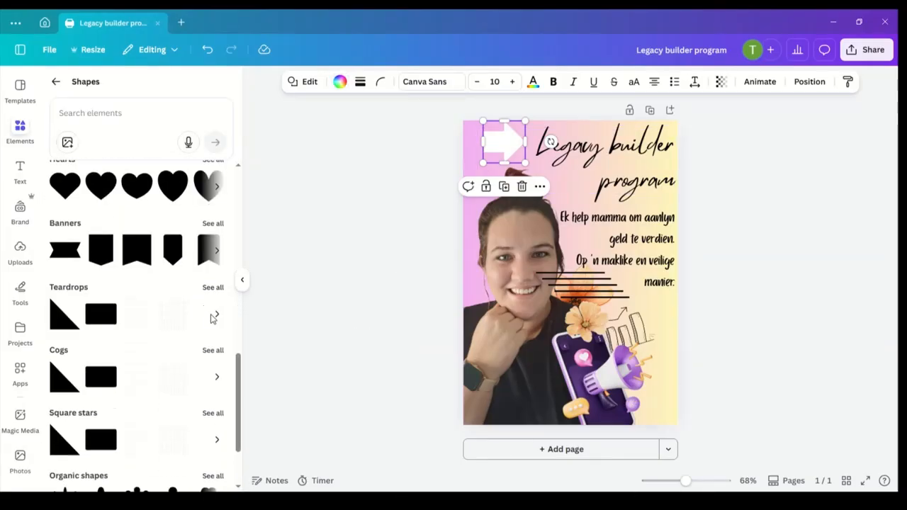
scroll(213, 323, down, 3)
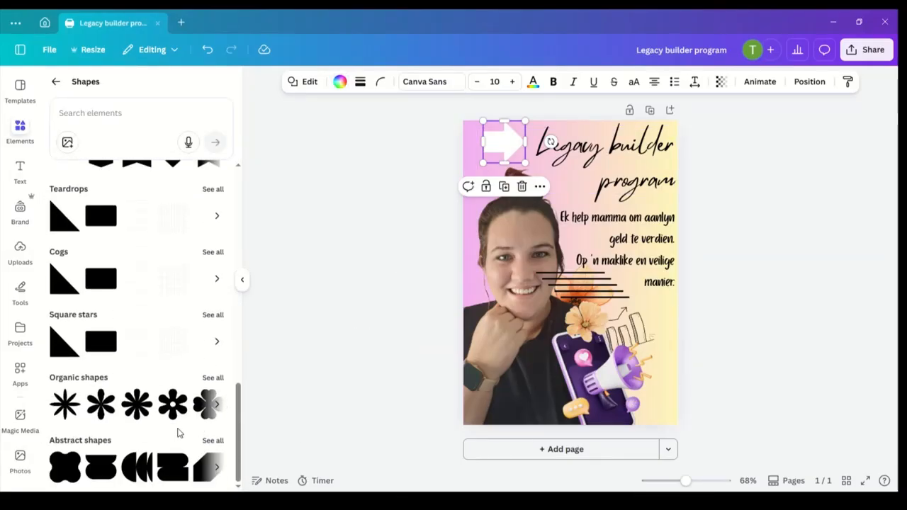
click(56, 83)
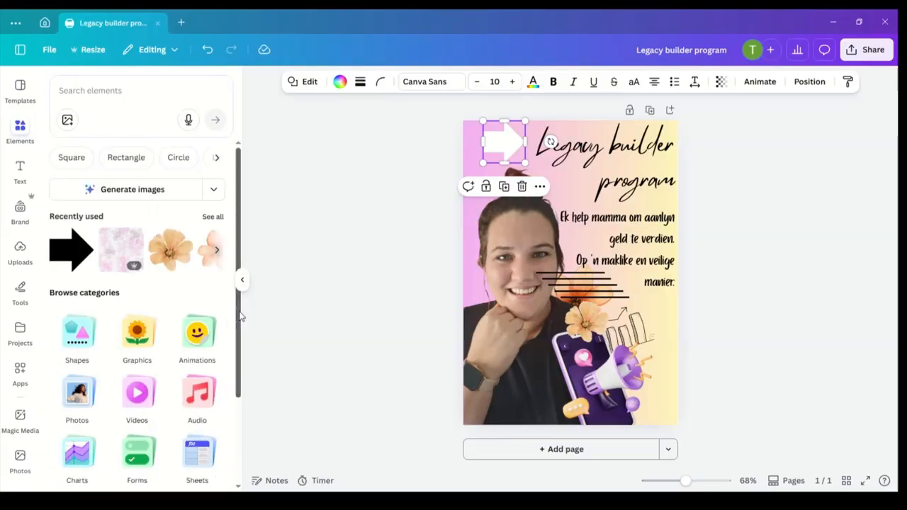
- Search the elements for "camping" and browse all the photo results
click(125, 90)
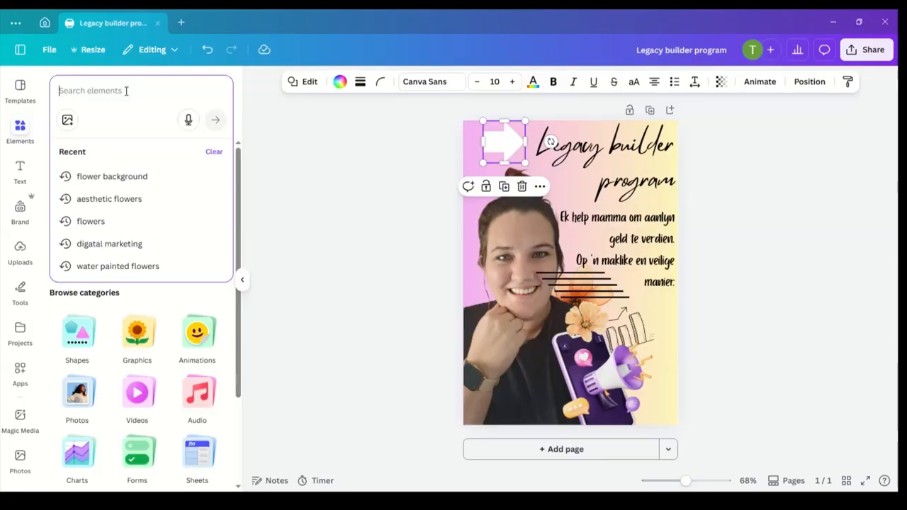
text(c)
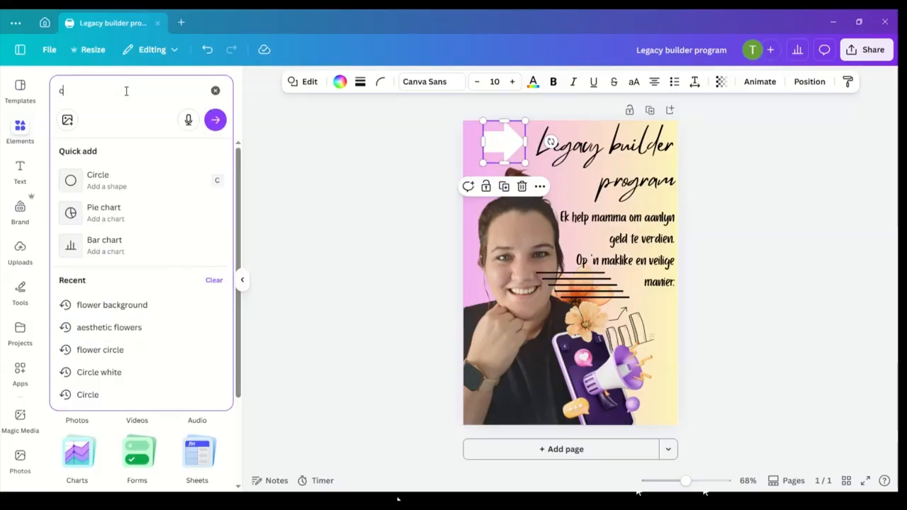
text(amping)
key(Return)
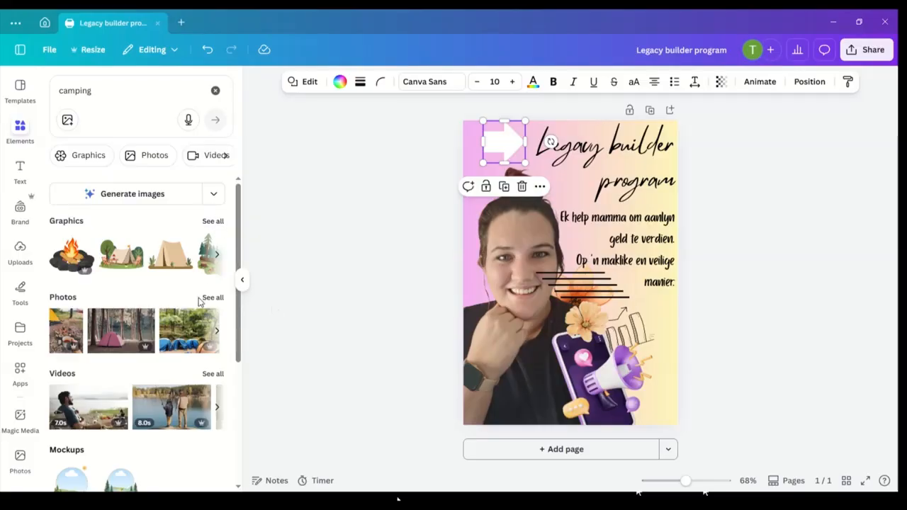
click(212, 298)
scroll(135, 371, down, 3)
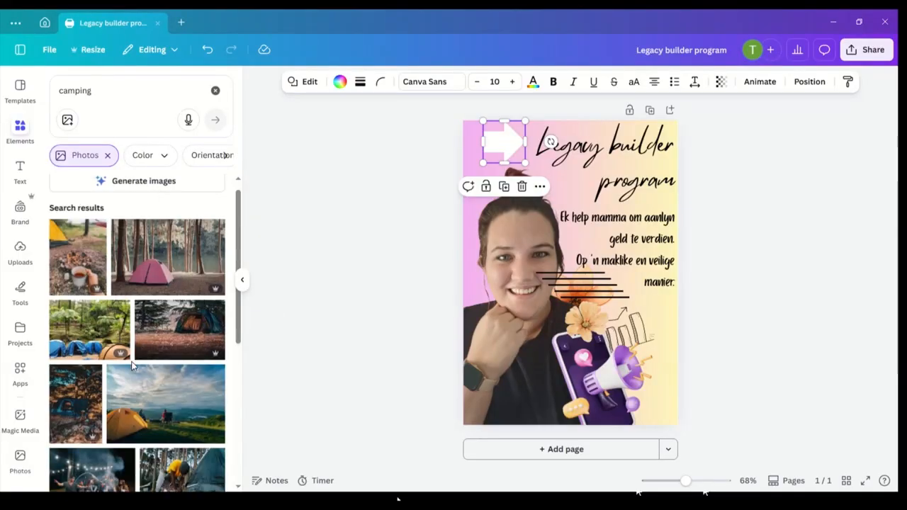
scroll(132, 370, down, 2)
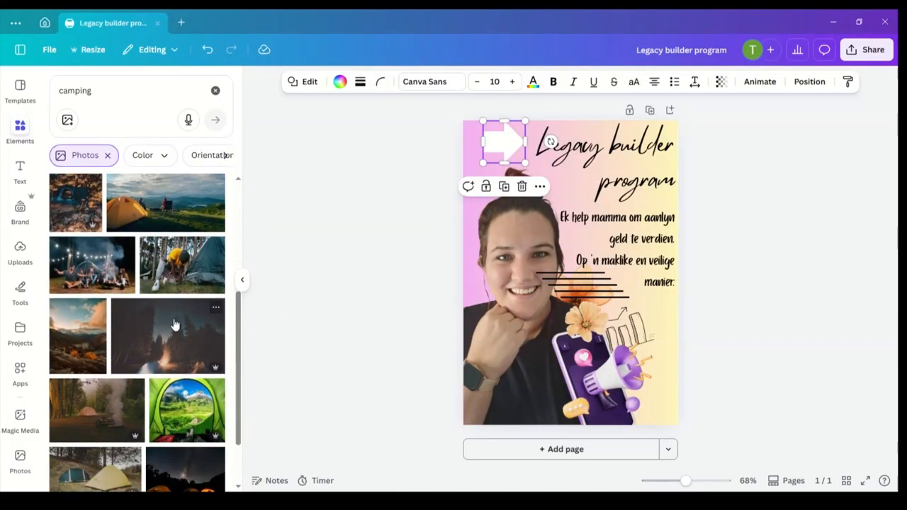
scroll(114, 371, down, 3)
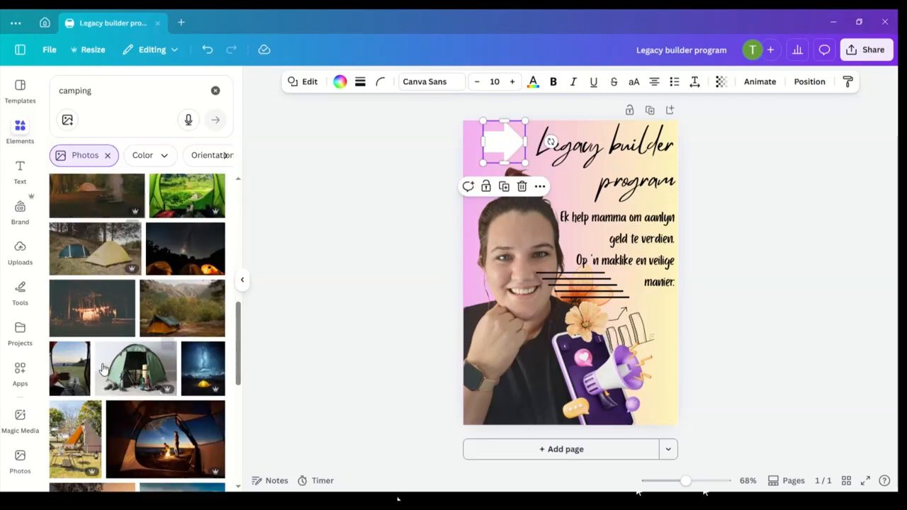
scroll(102, 365, up, 3)
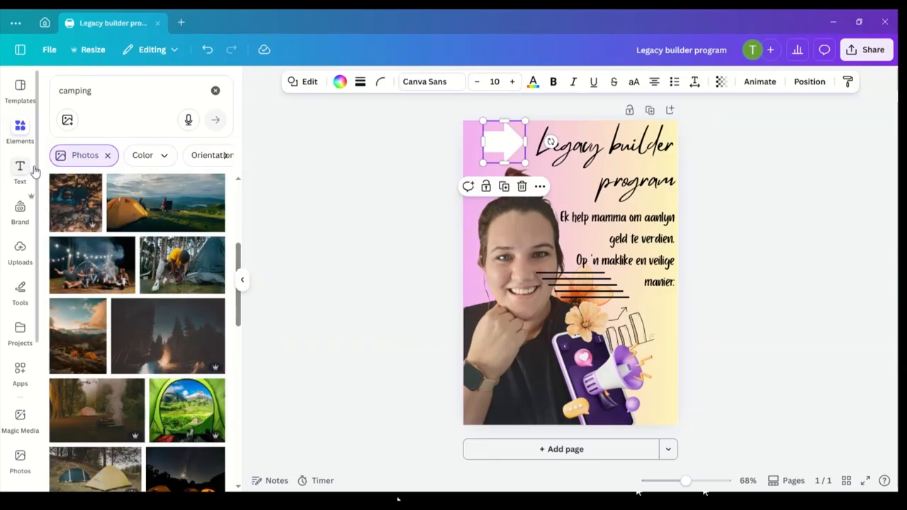
- Clear the search, rerun the recent "camping" search, and browse all of its graphics results
click(216, 91)
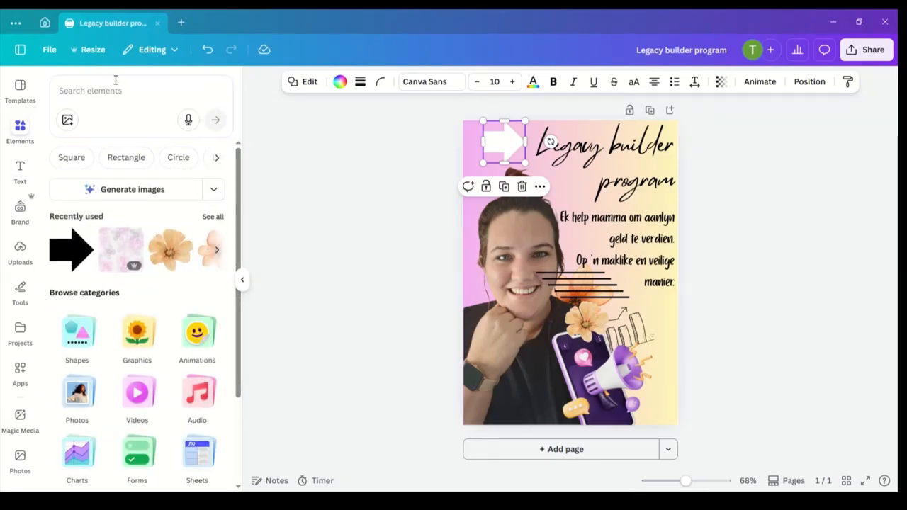
click(116, 80)
click(108, 176)
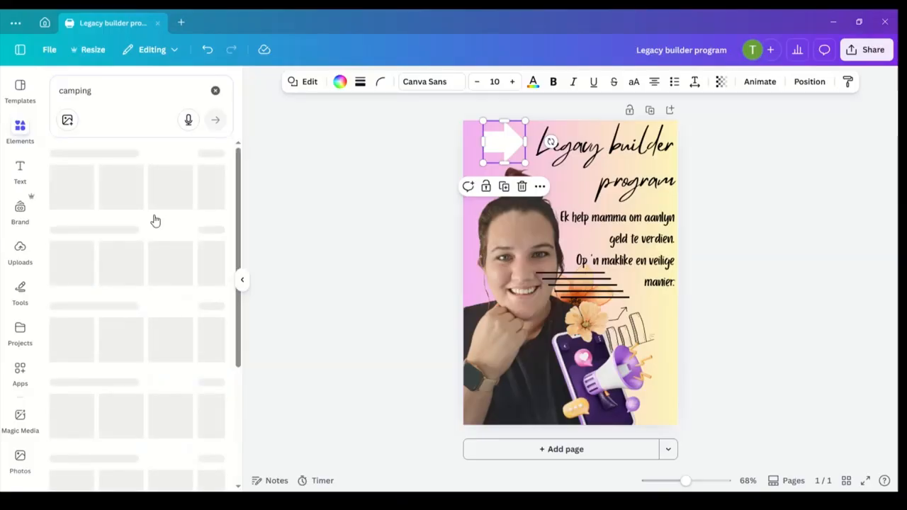
click(212, 221)
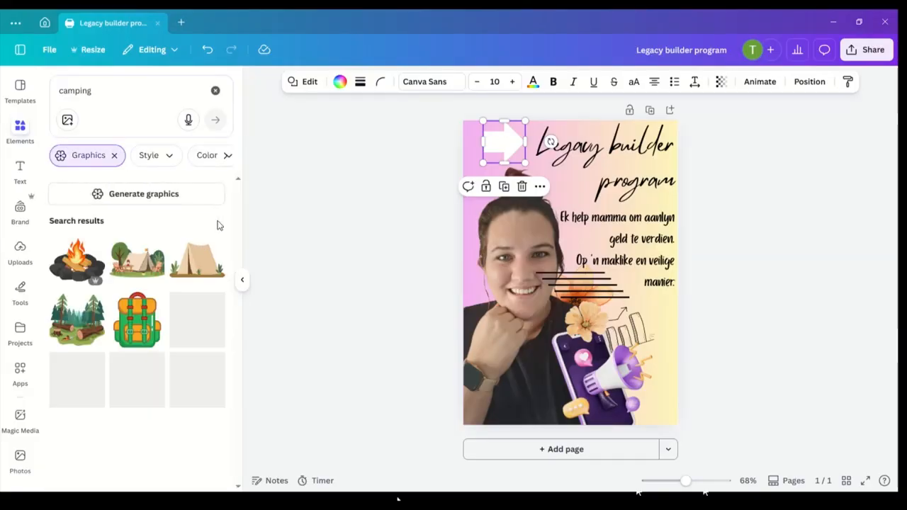
scroll(168, 348, down, 1)
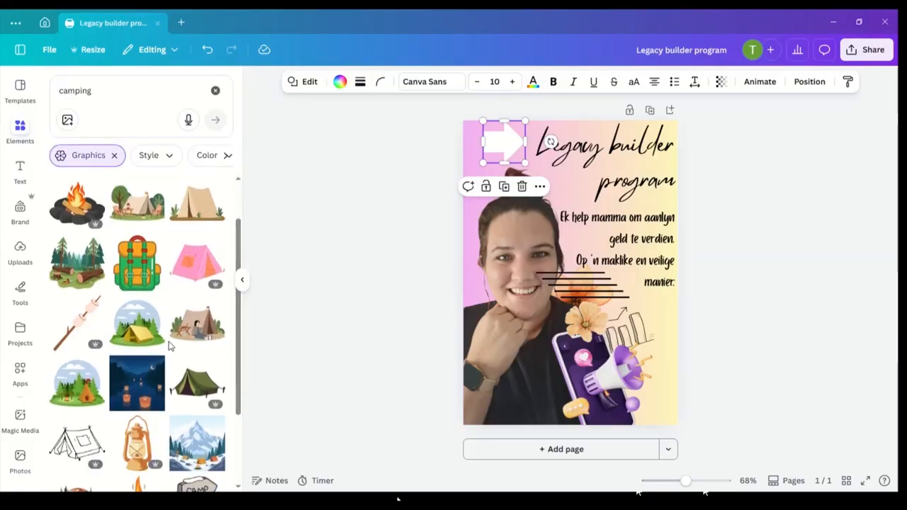
scroll(168, 348, down, 5)
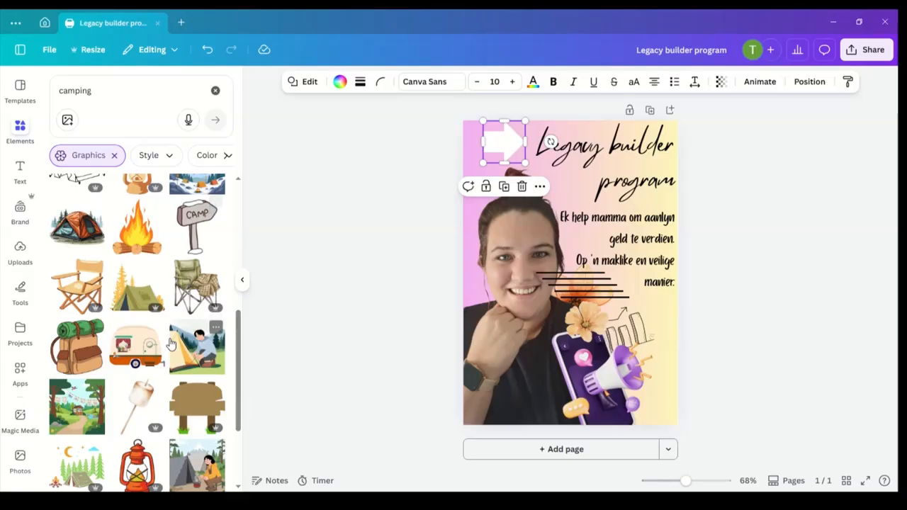
scroll(171, 344, down, 5)
scroll(170, 344, down, 3)
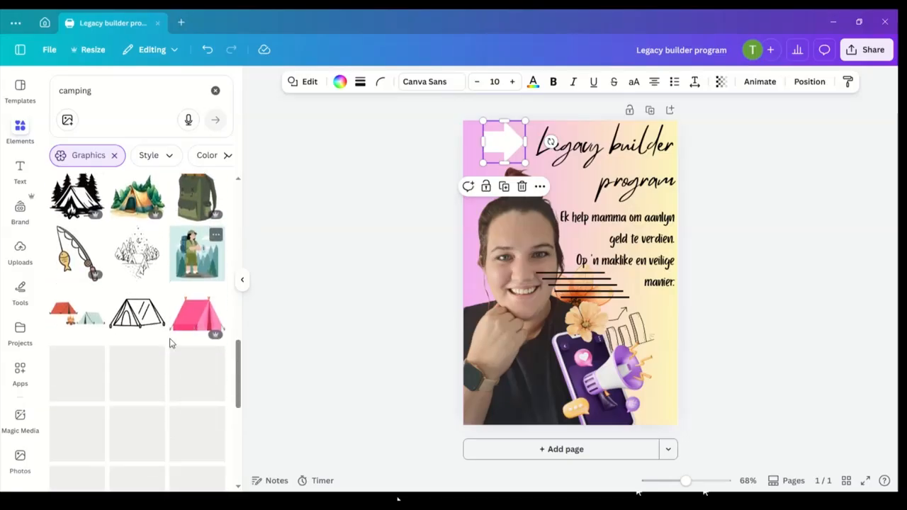
scroll(170, 344, down, 4)
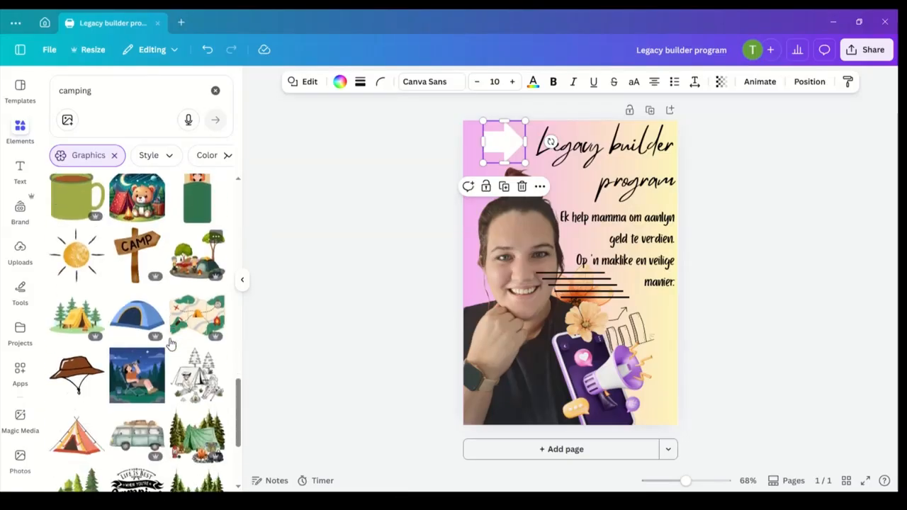
scroll(171, 344, down, 4)
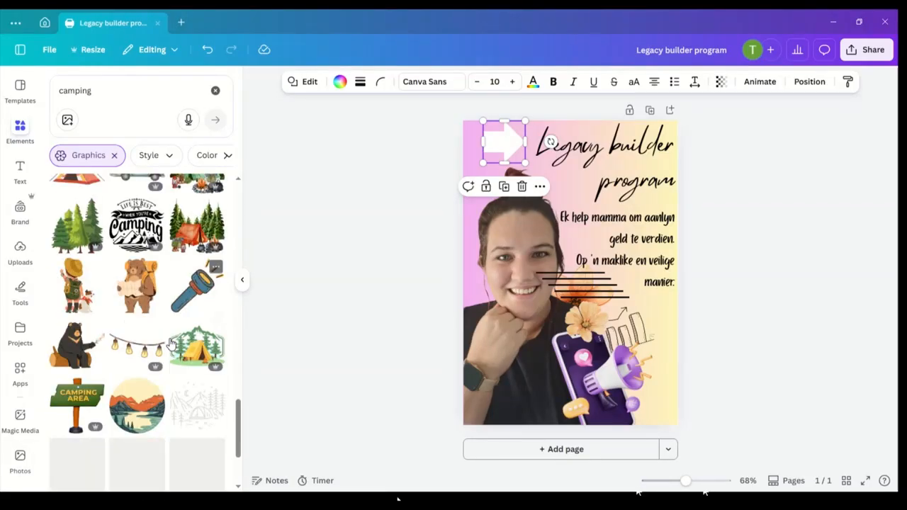
scroll(171, 344, down, 3)
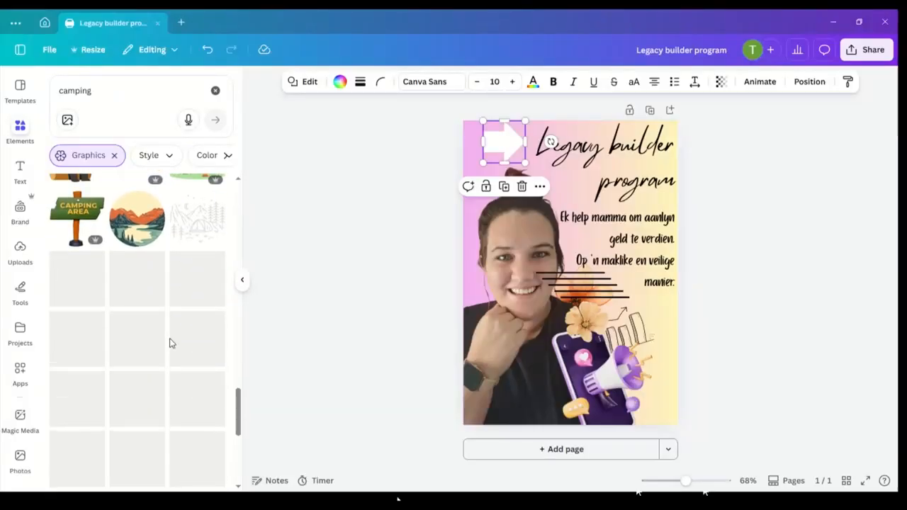
scroll(170, 344, down, 1)
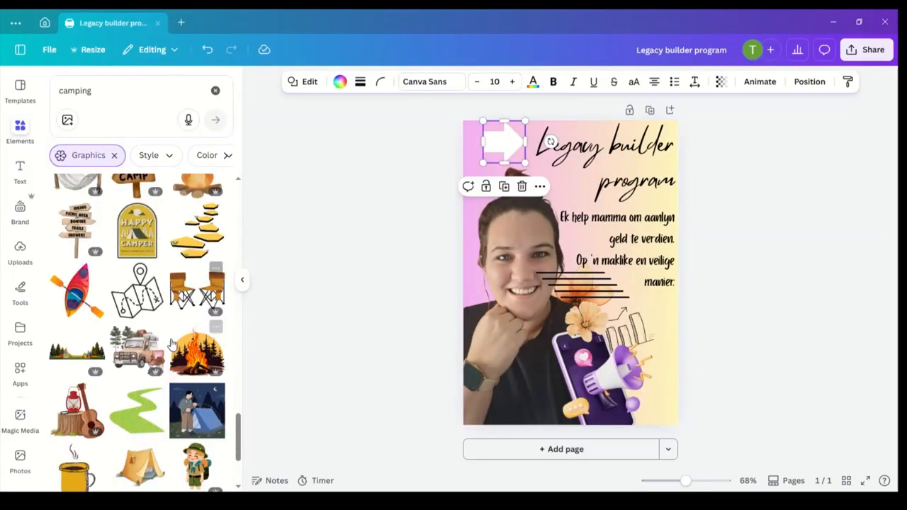
scroll(170, 344, down, 5)
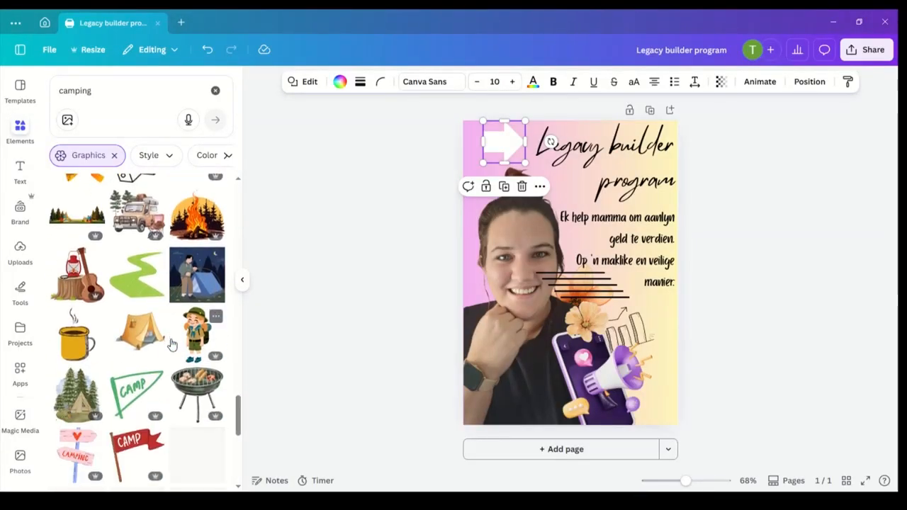
scroll(171, 343, down, 4)
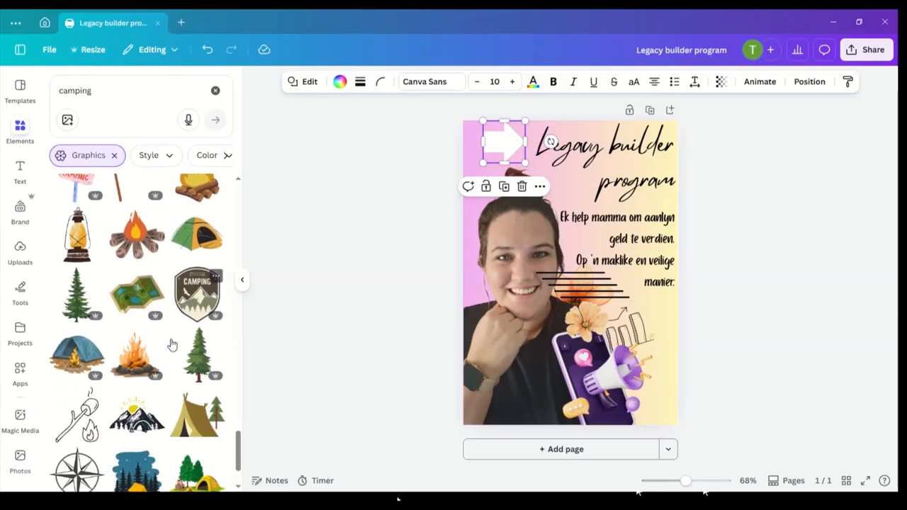
scroll(172, 344, down, 4)
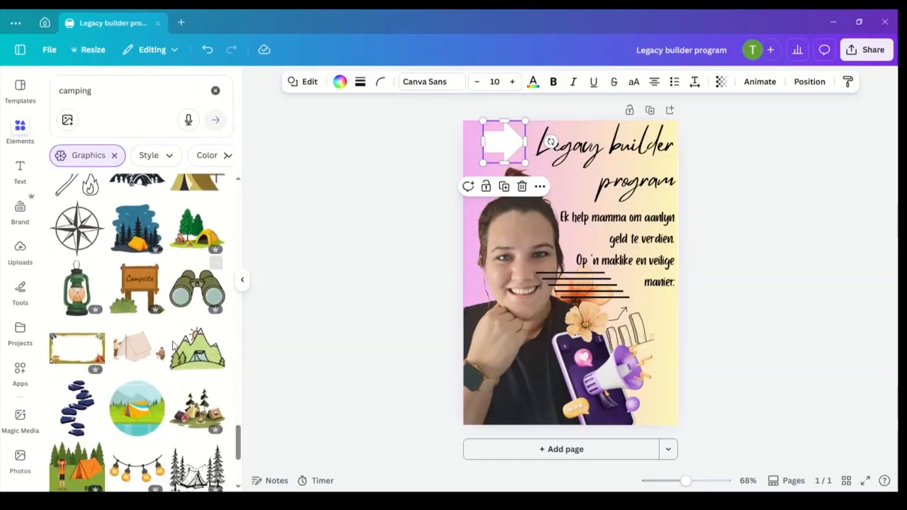
scroll(175, 346, down, 4)
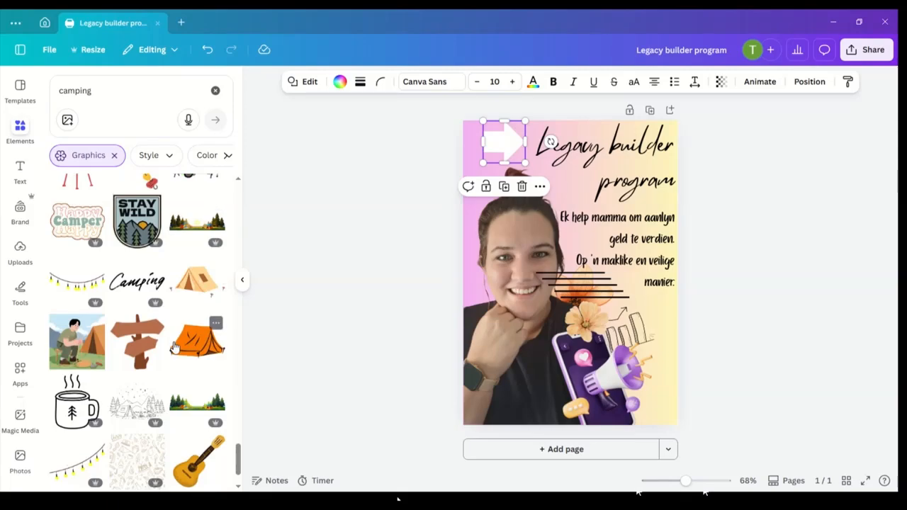
- Browse further down the camping graphics results, clear the search term, and deselect the white arrow on the cover
scroll(175, 346, down, 1)
scroll(175, 346, down, 3)
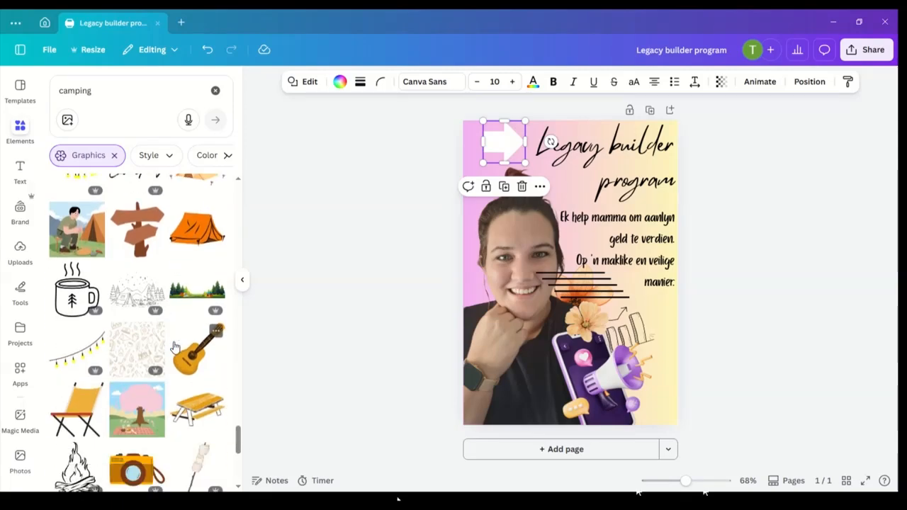
scroll(168, 375, down, 1)
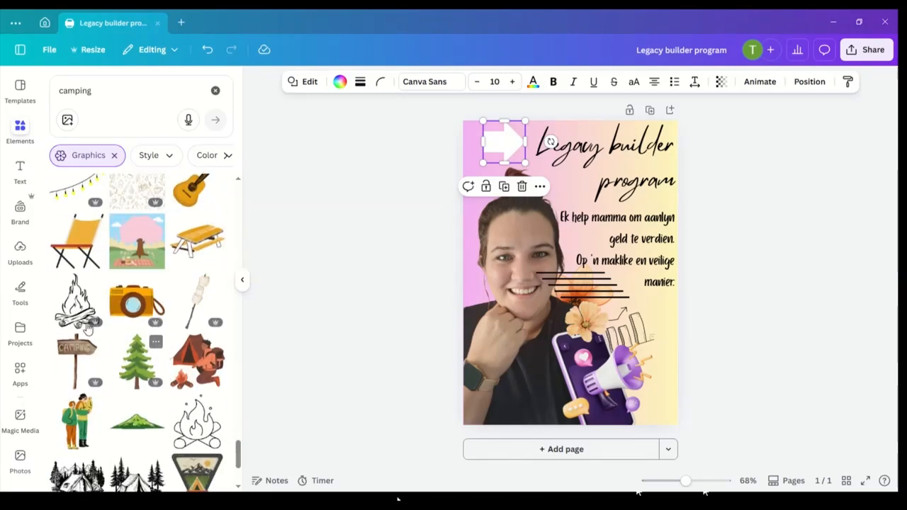
scroll(204, 418, down, 2)
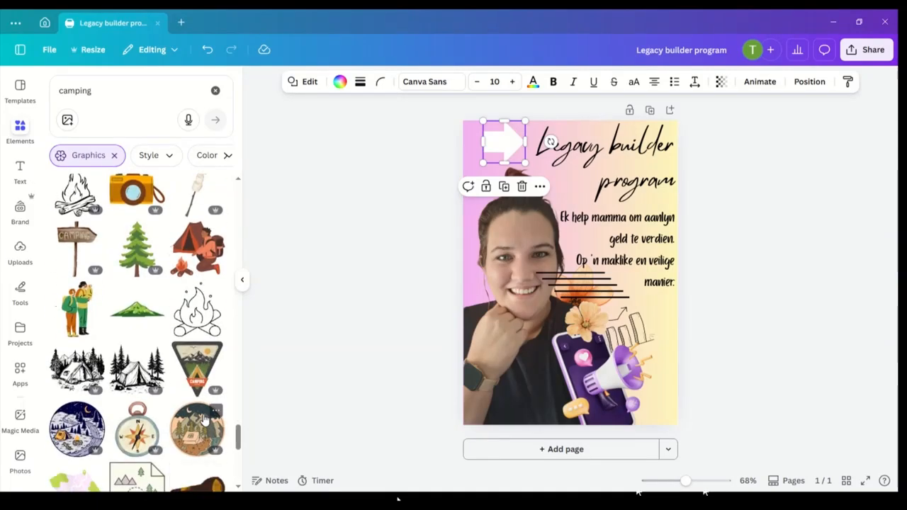
scroll(204, 418, down, 1)
scroll(181, 419, down, 5)
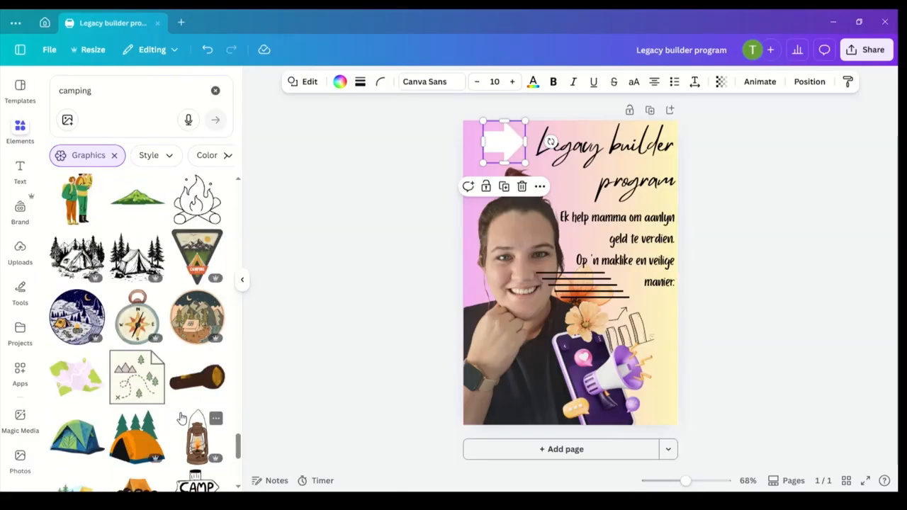
scroll(182, 419, down, 3)
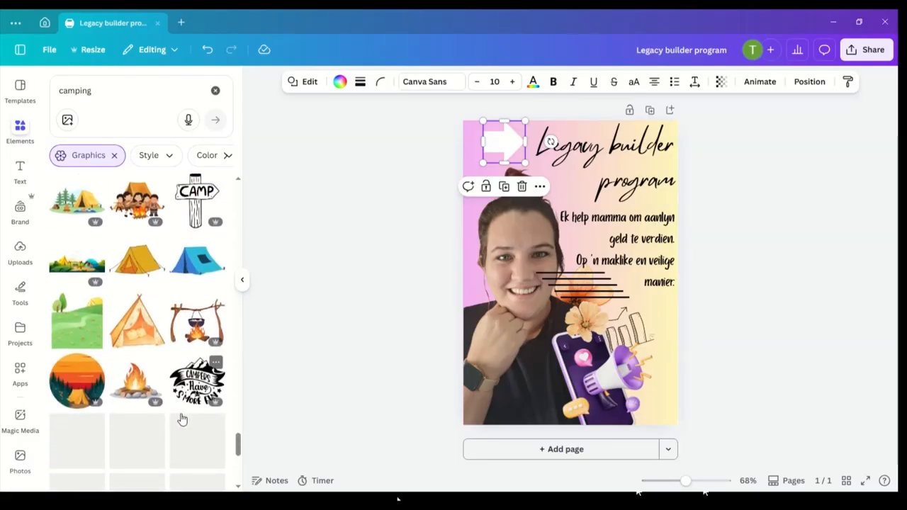
click(89, 97)
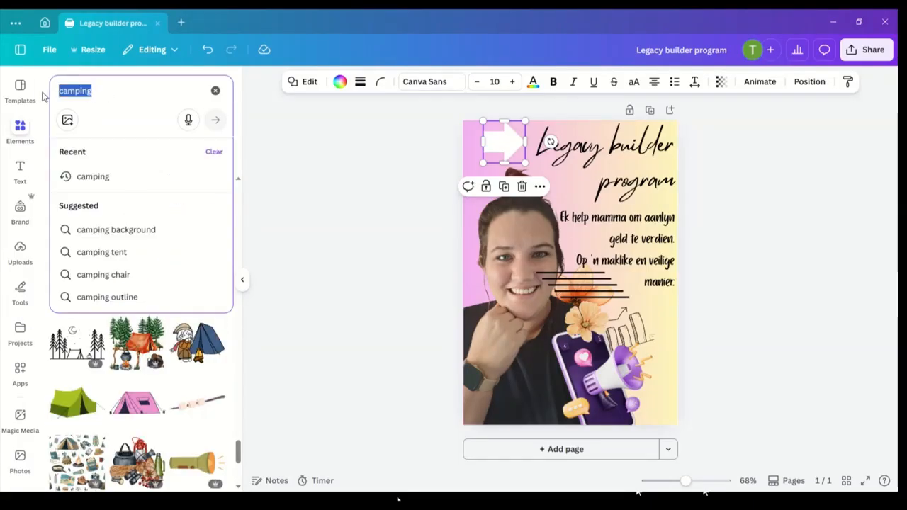
key(BackSpace)
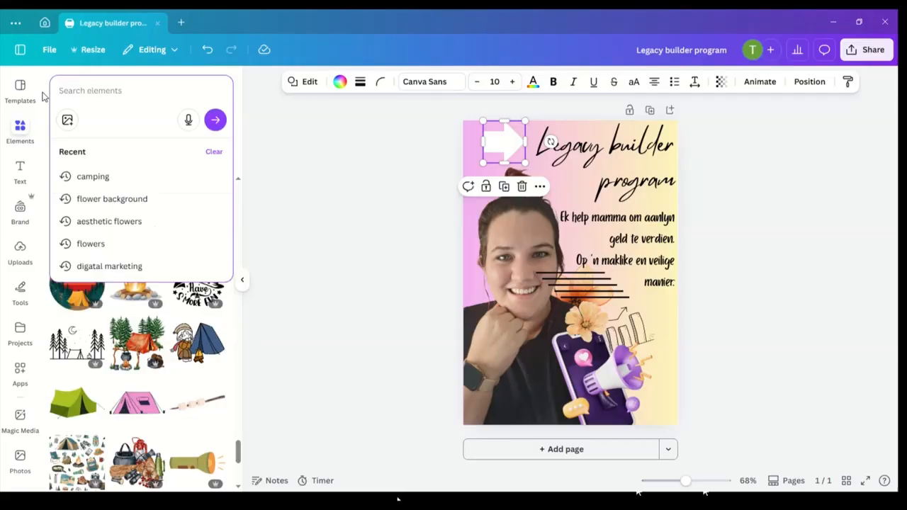
click(307, 198)
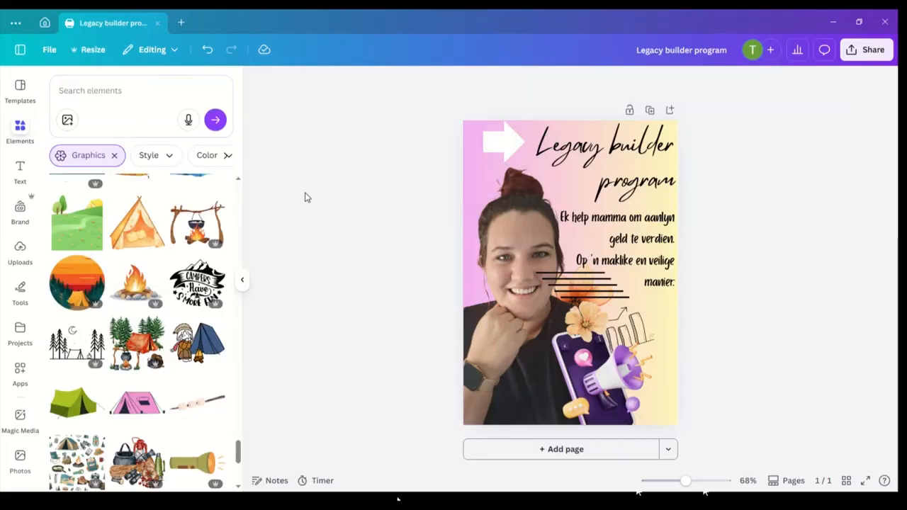
- Generate Magic Media images from the prompt "create a stay at home mom busy on her laptop. warm and inviting atmosphere" and review them
scroll(20, 319, down, 2)
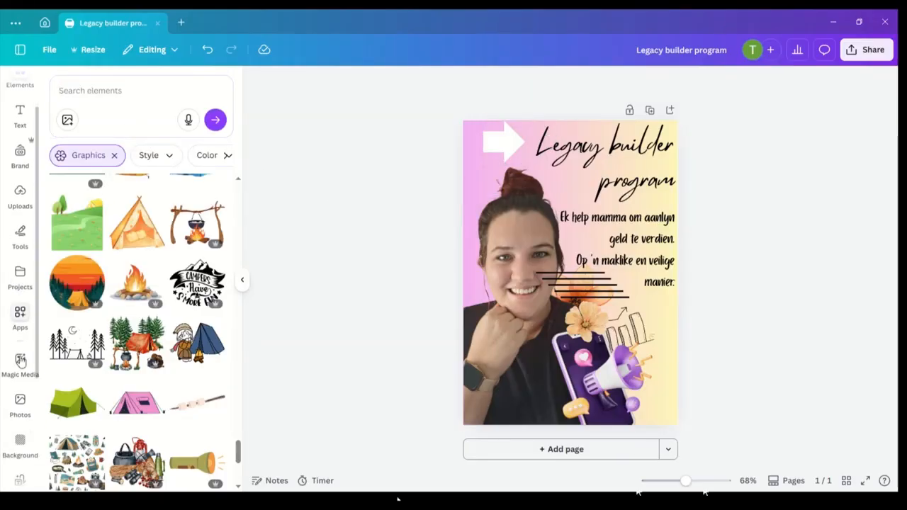
click(19, 361)
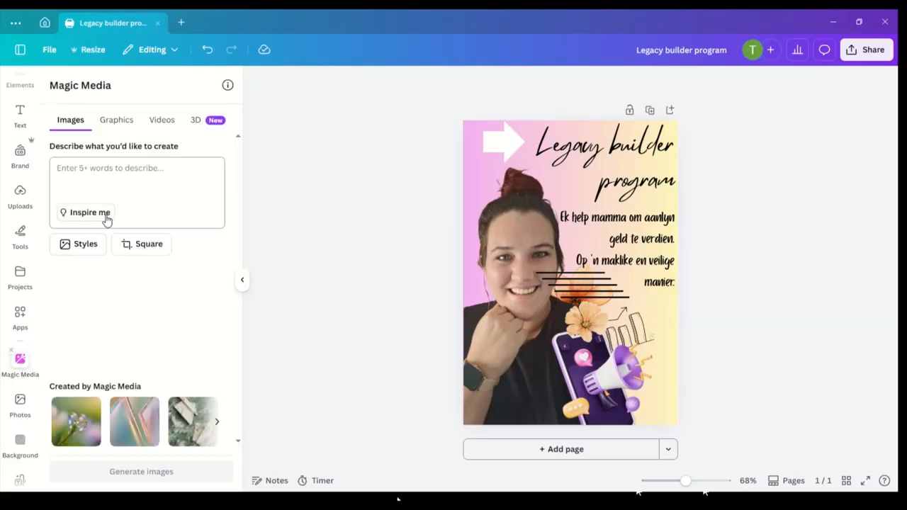
click(113, 164)
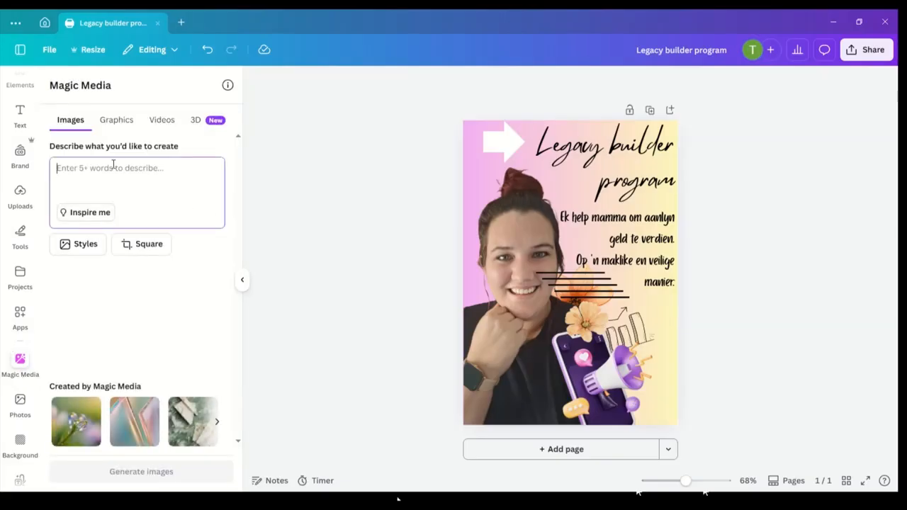
text(cr)
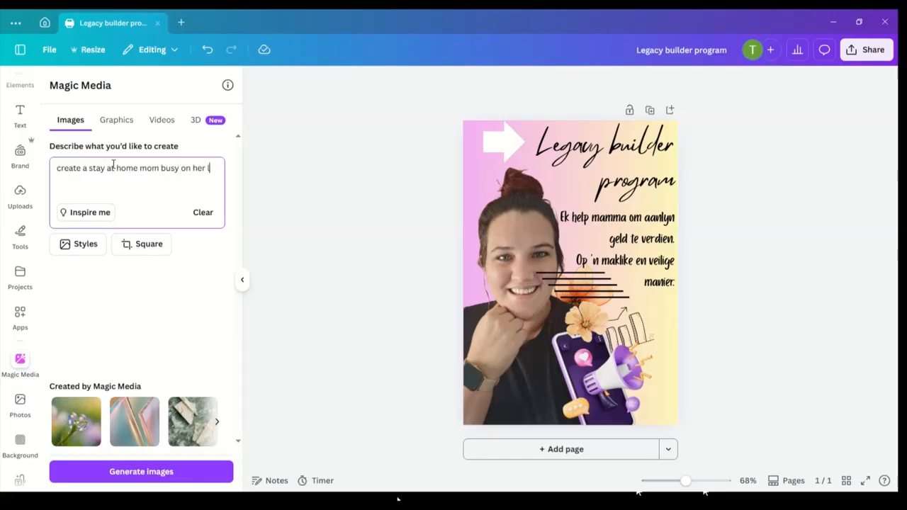
text(op.)
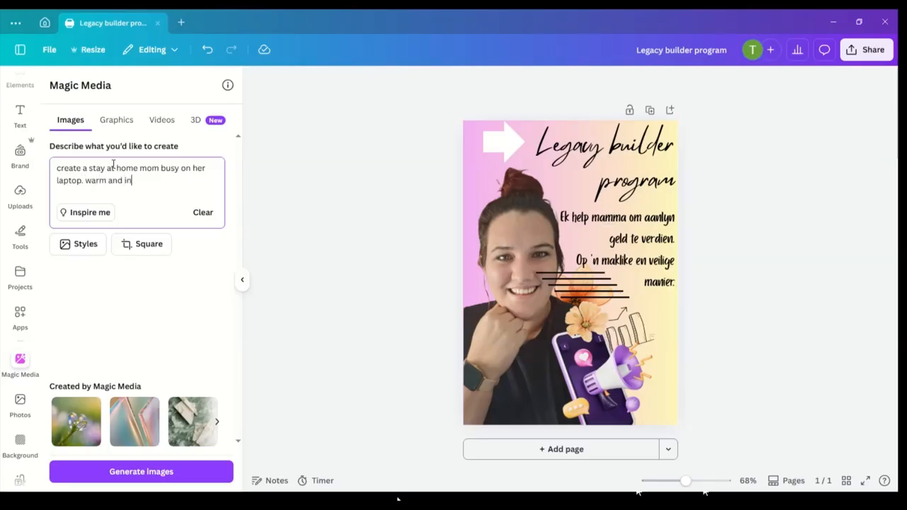
text(warm and inviting atmo)
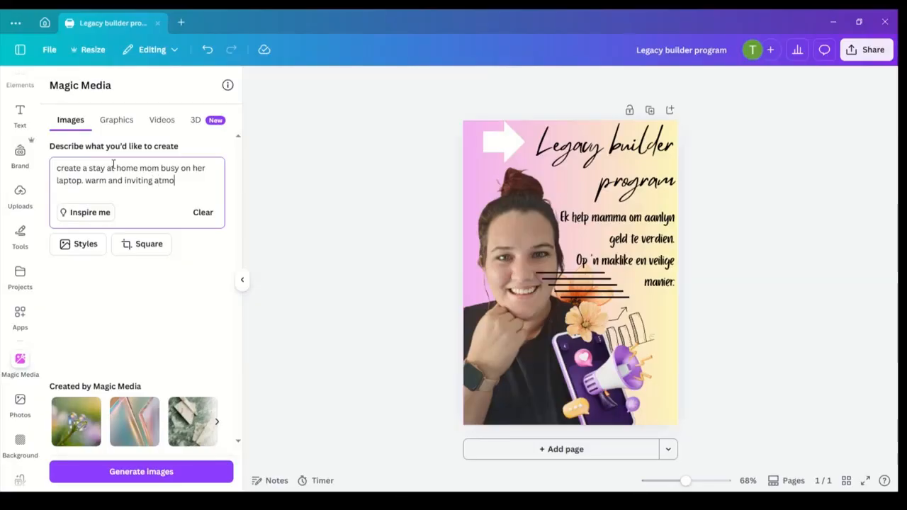
text(sphere)
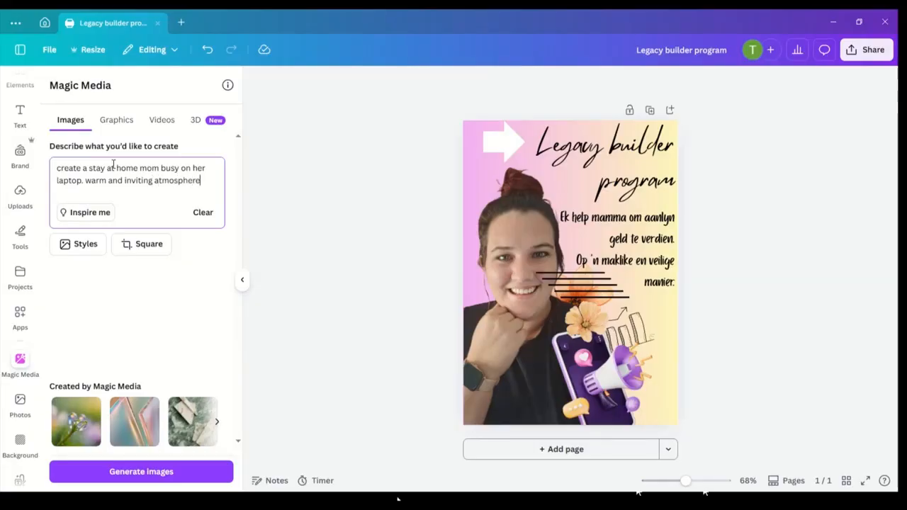
key(Return)
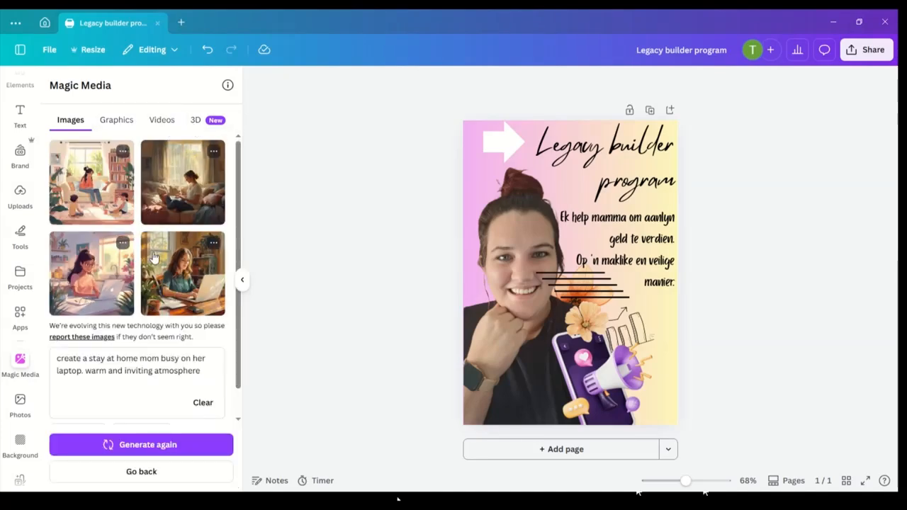
scroll(80, 231, down, 1)
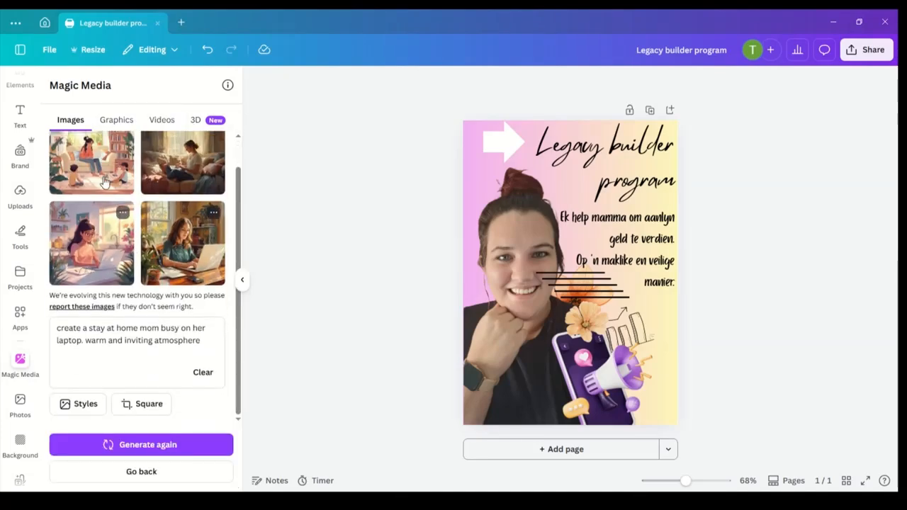
scroll(83, 259, up, 1)
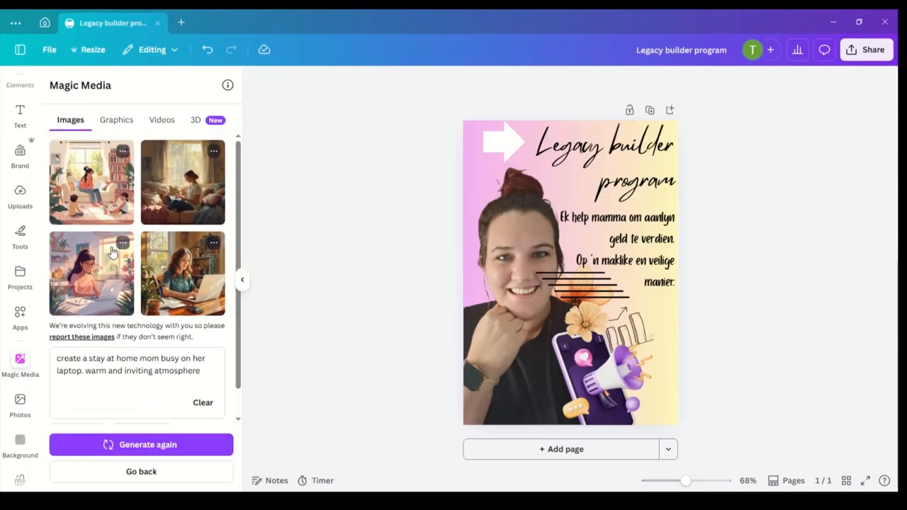
scroll(188, 323, down, 1)
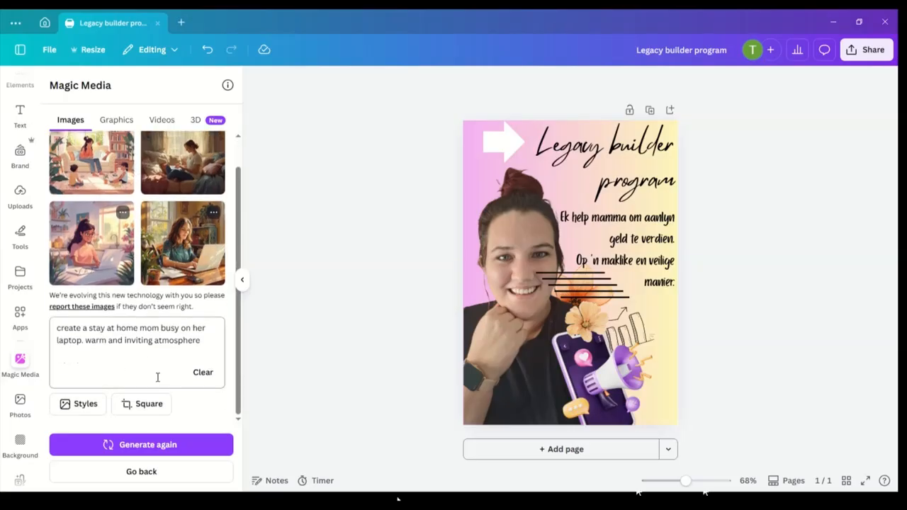
- Clear the image prompt and generate Magic Media graphics from the description "flower"
click(203, 373)
click(112, 119)
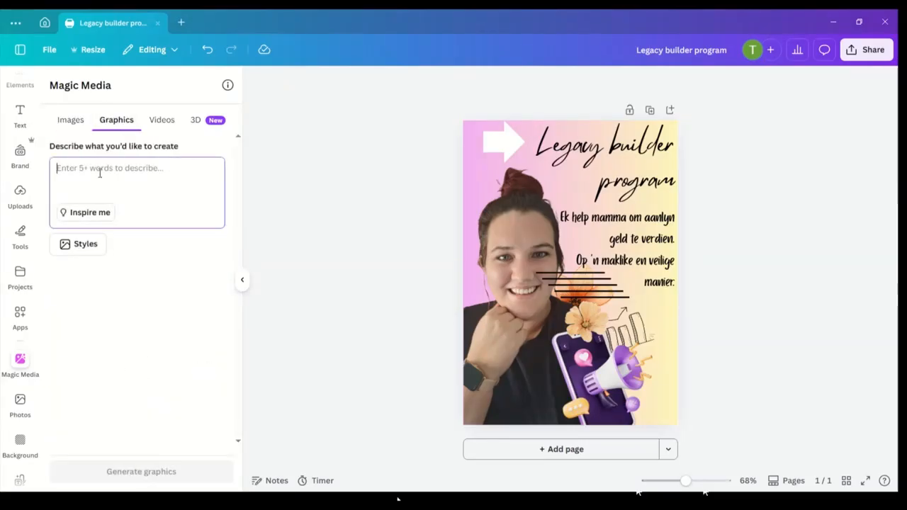
text(flo)
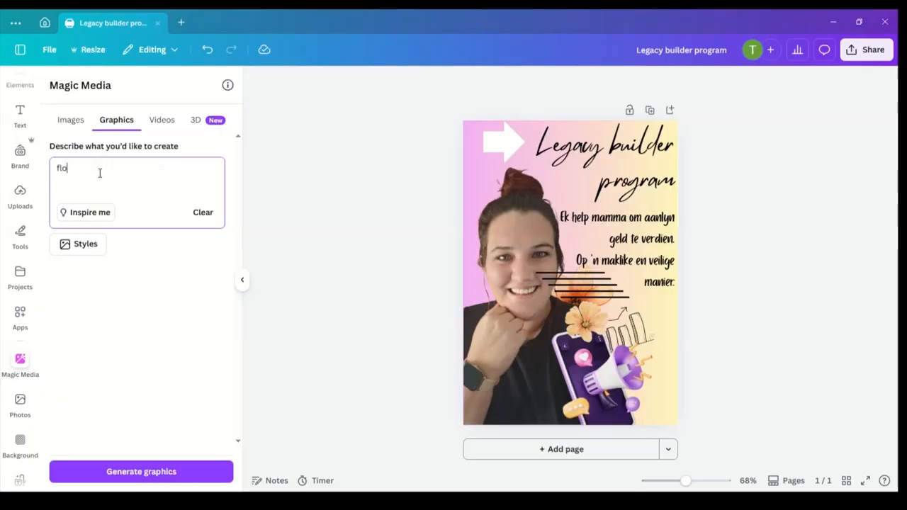
text(wer)
key(Return)
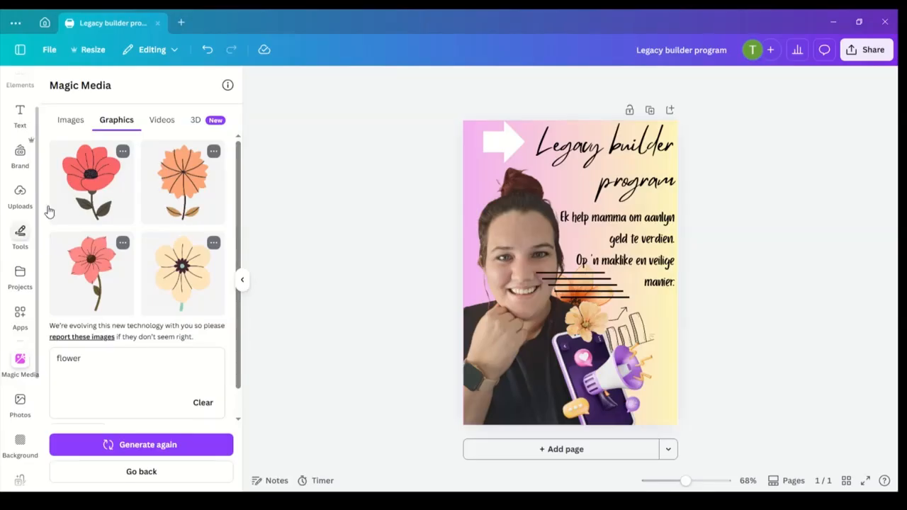
- Generate 3D objects in Magic Media from the description "sun flower"
click(196, 122)
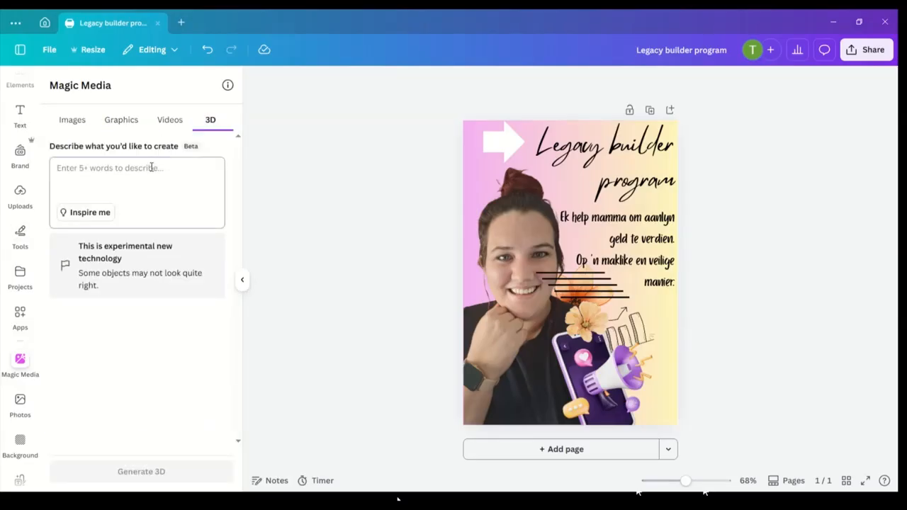
click(151, 167)
text(sun flo)
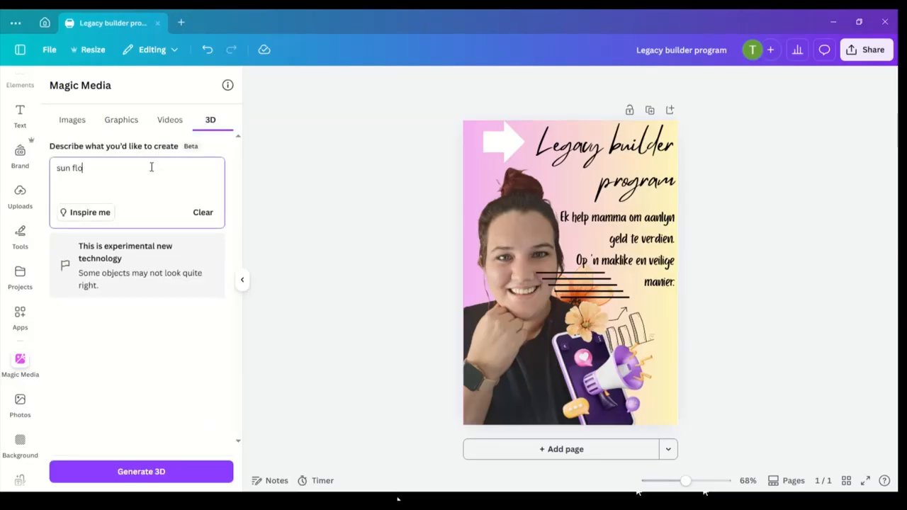
text(wer)
key(Return)
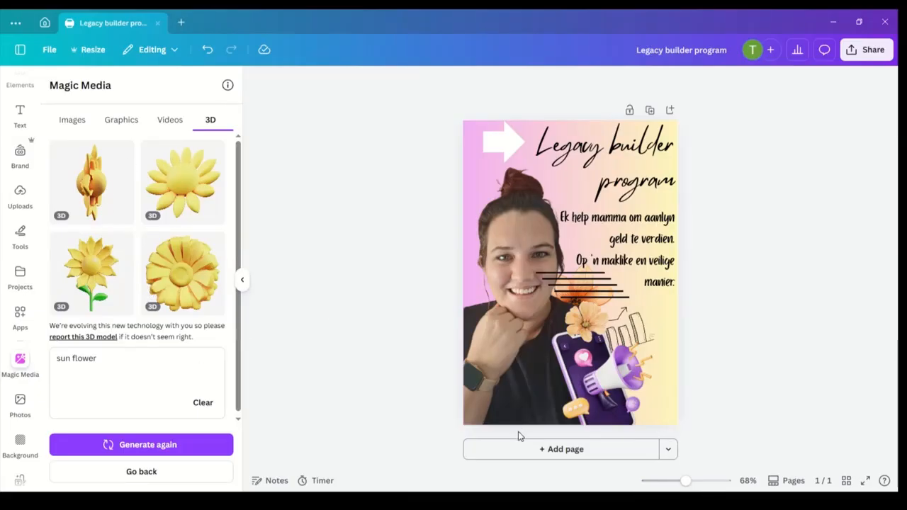
- Open the design's download options and set the file type to PDF Standard
click(862, 53)
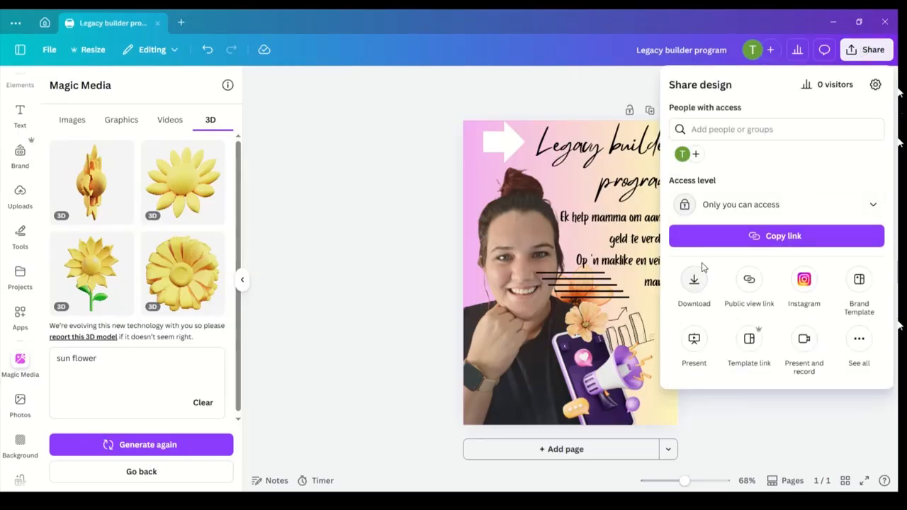
click(692, 285)
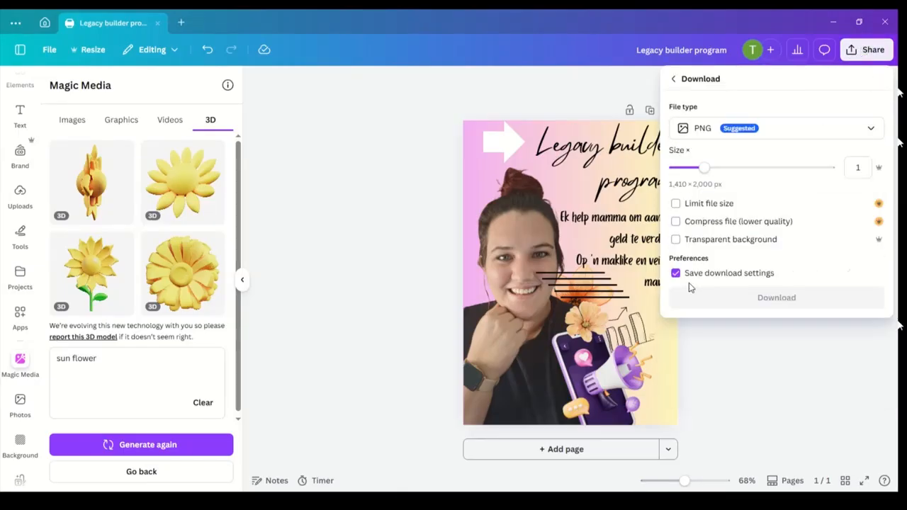
click(799, 136)
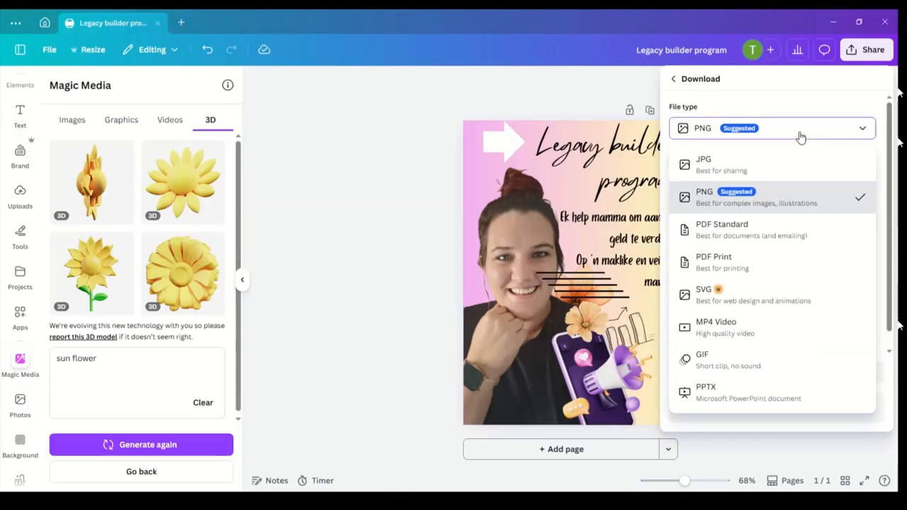
click(769, 240)
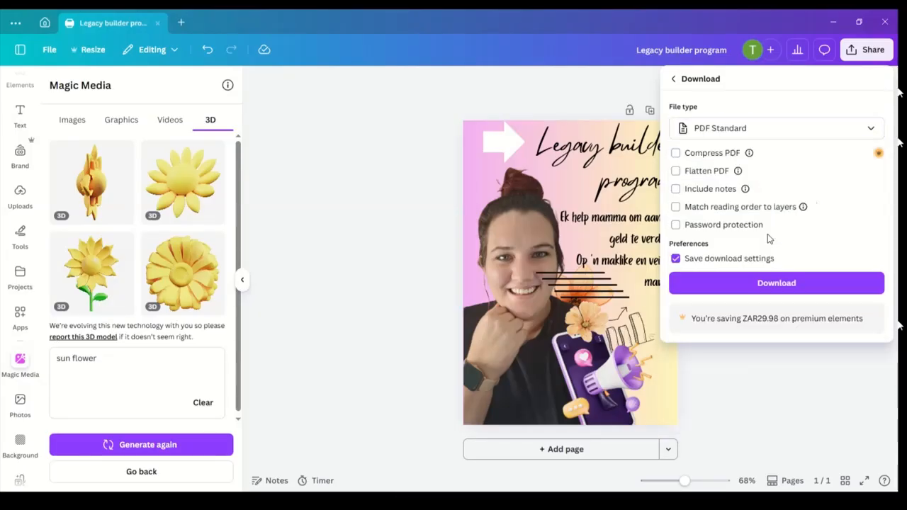
- Try PNG and PDF Print as the download file type and return it to PDF Standard
click(831, 128)
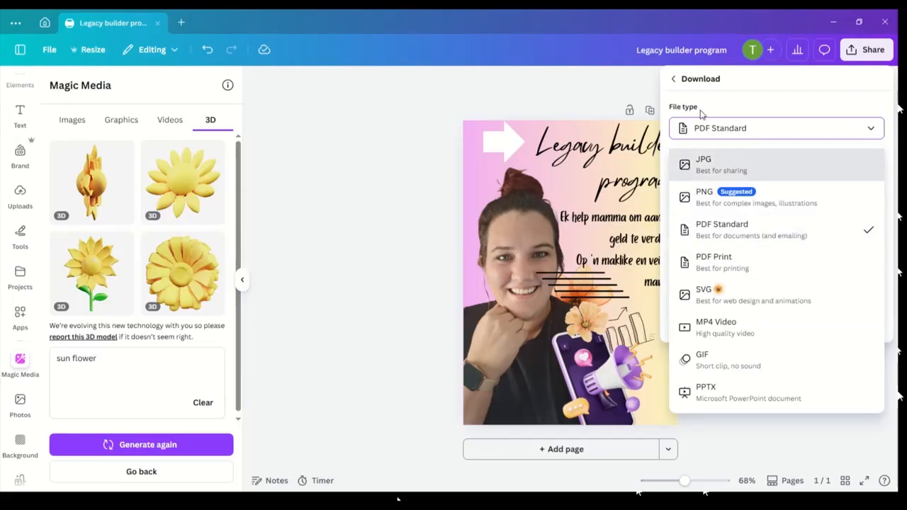
click(796, 204)
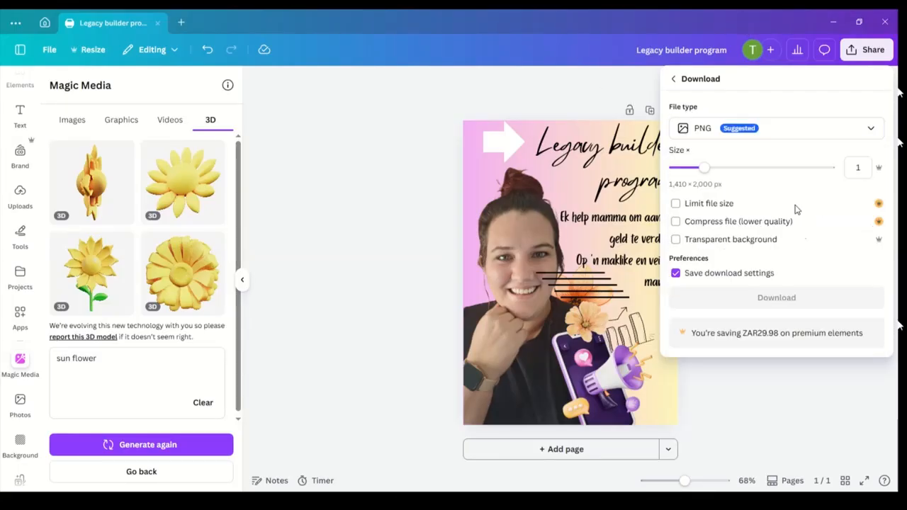
click(741, 138)
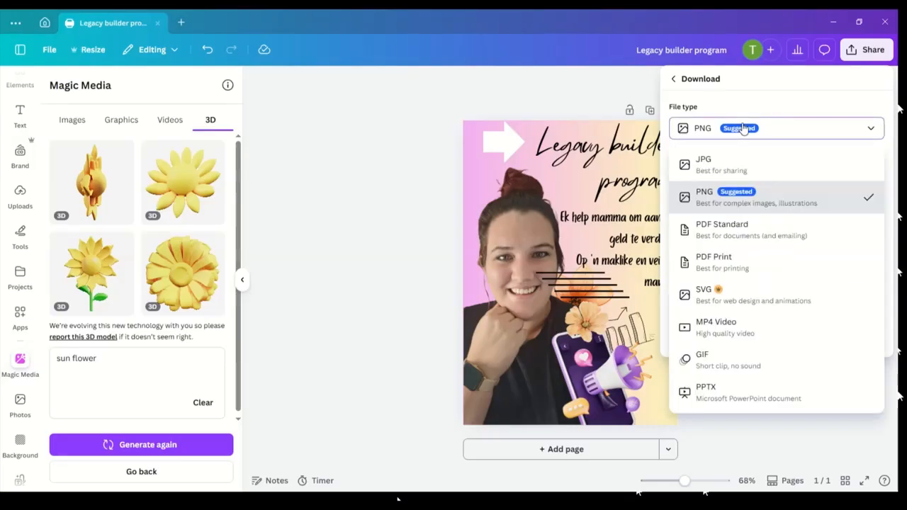
click(758, 262)
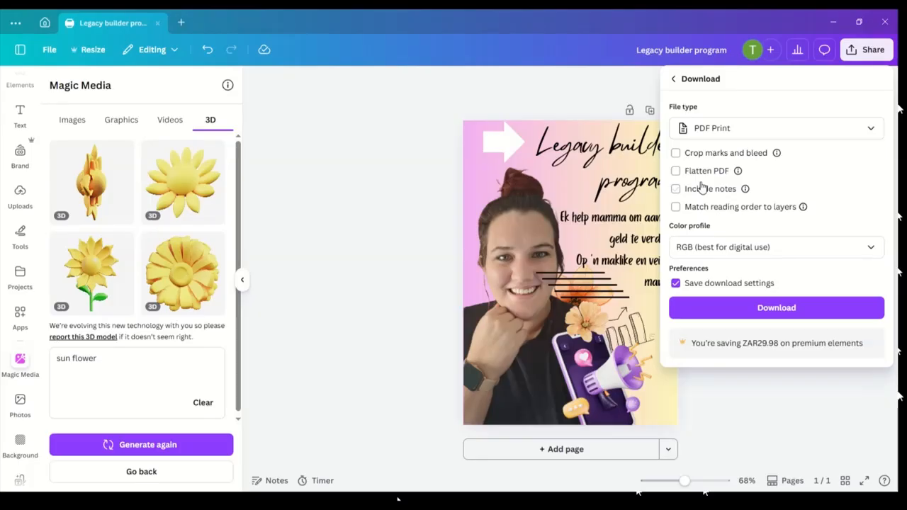
click(749, 136)
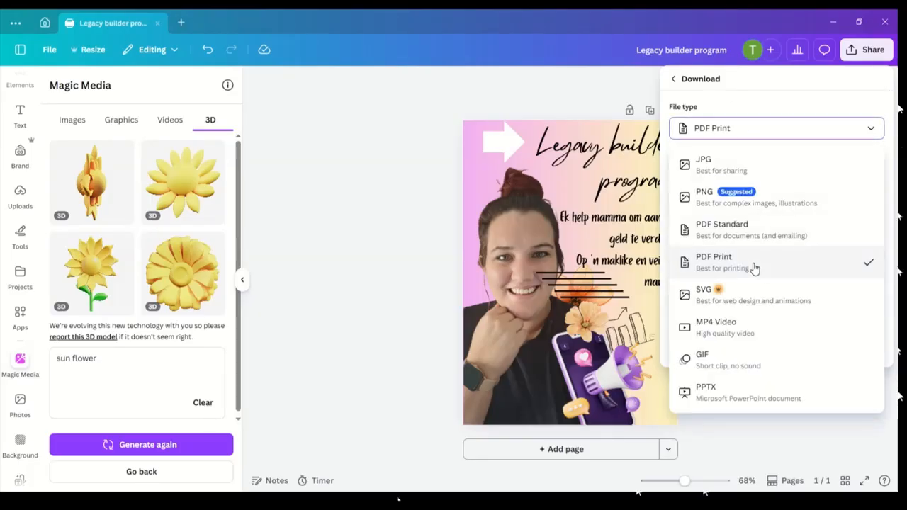
click(755, 234)
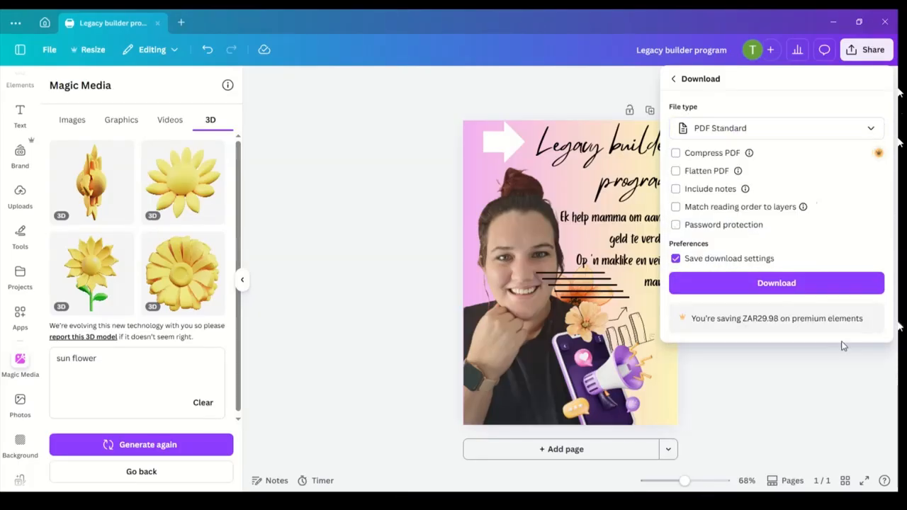
- Download the design as PDF Standard, then leave the generated 3D objects and go back to the template styles
click(703, 281)
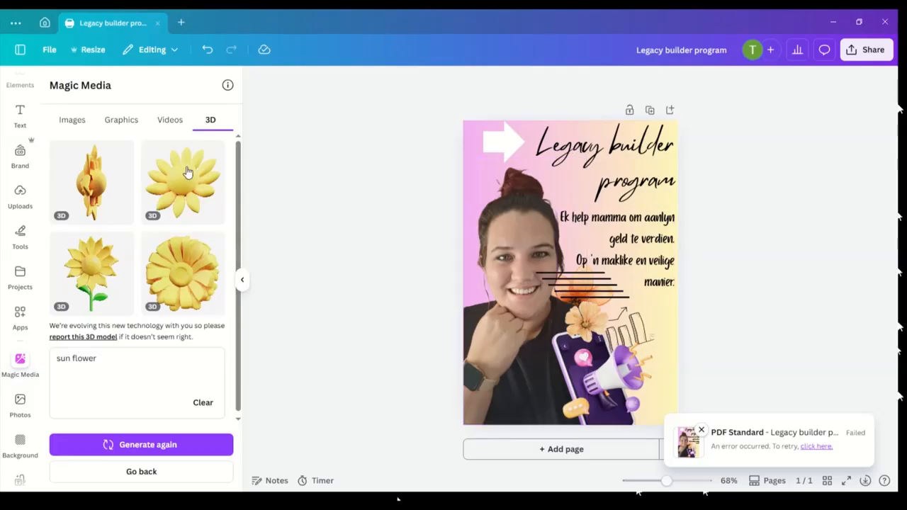
scroll(31, 130, up, 1)
scroll(31, 130, up, 1)
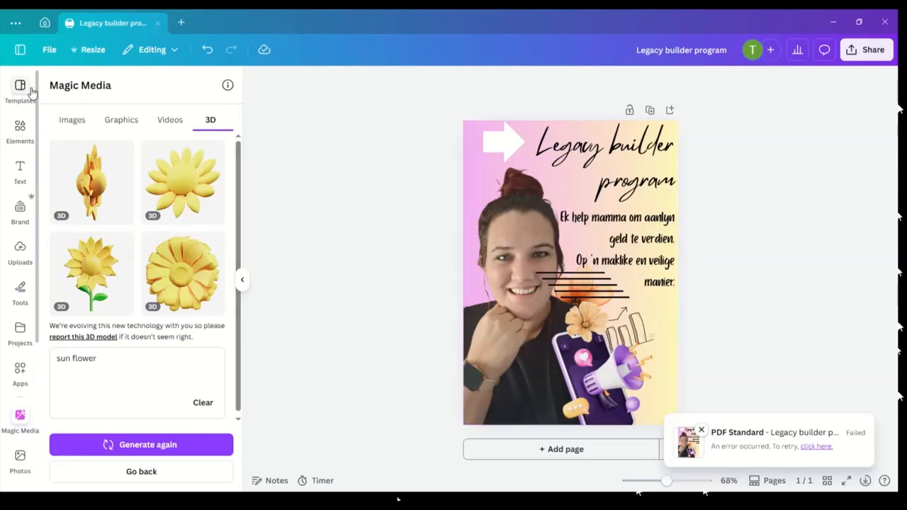
click(87, 472)
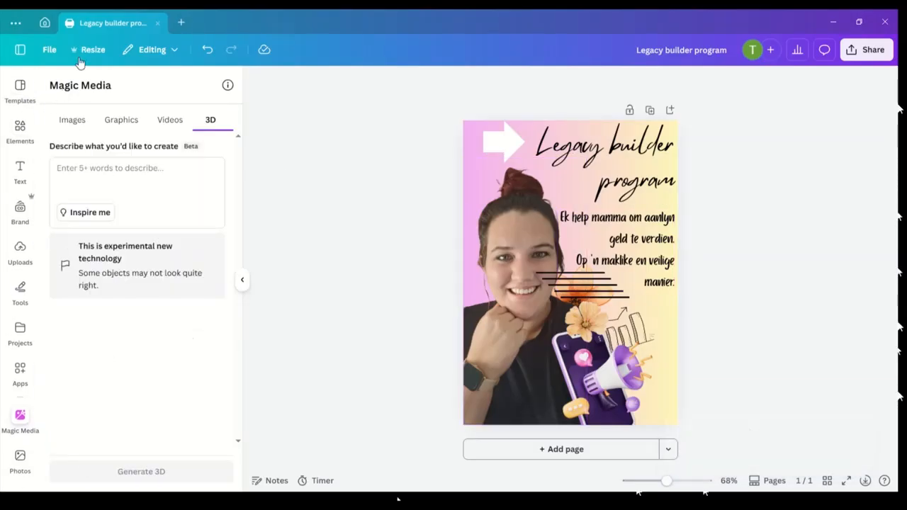
click(21, 89)
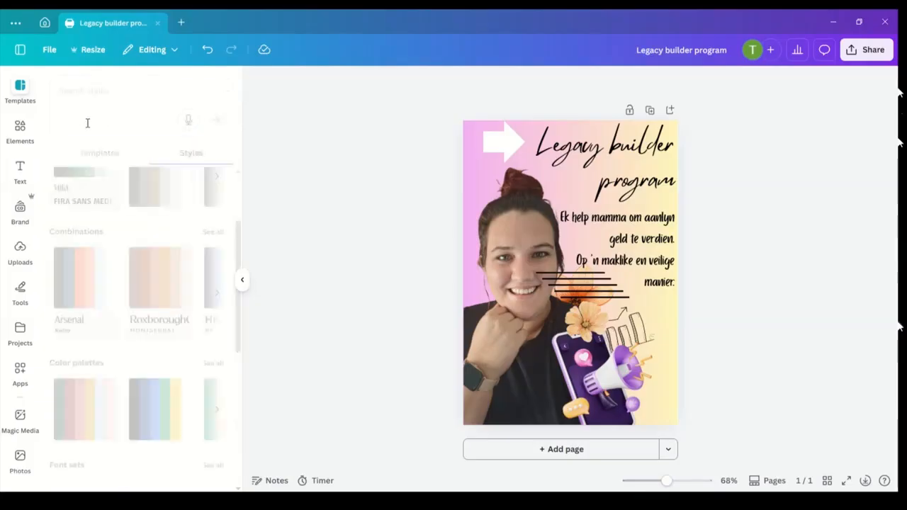
- Return to the home page, close the "Legacy builder program" design, and clear and dismiss the "e book" design search
click(44, 24)
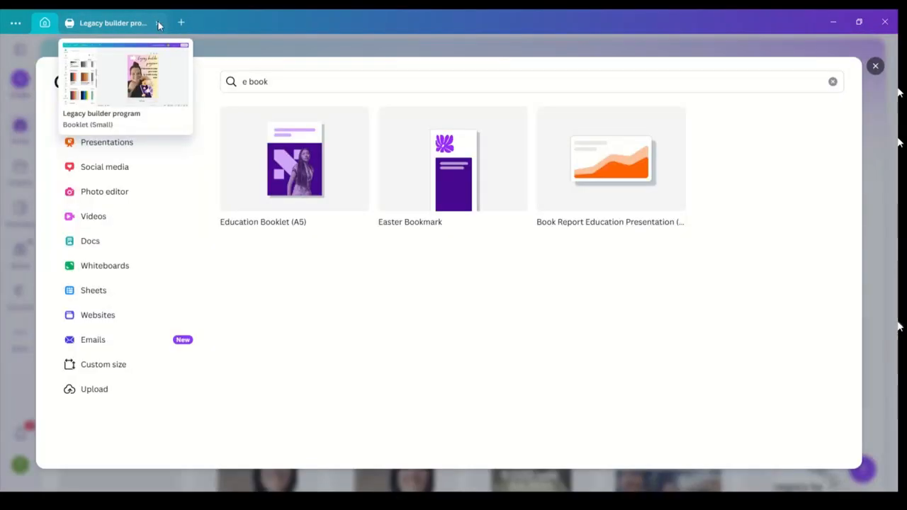
click(159, 24)
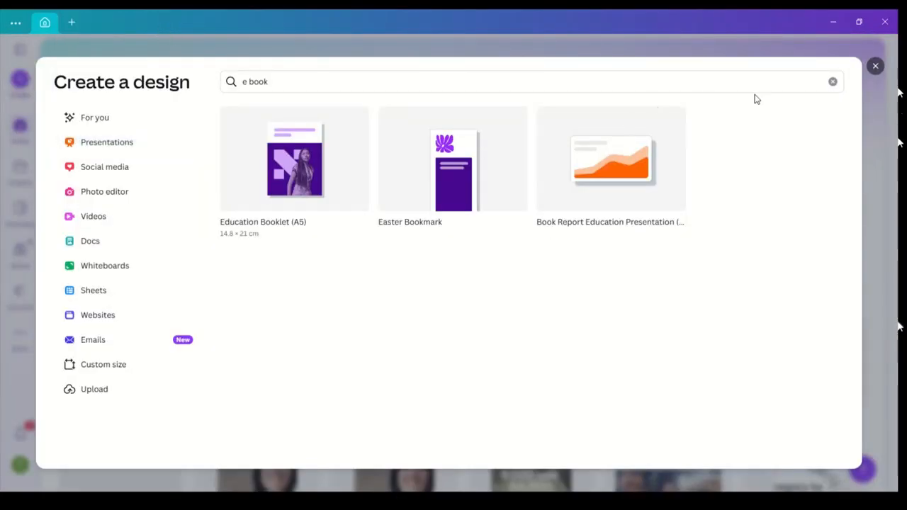
click(833, 82)
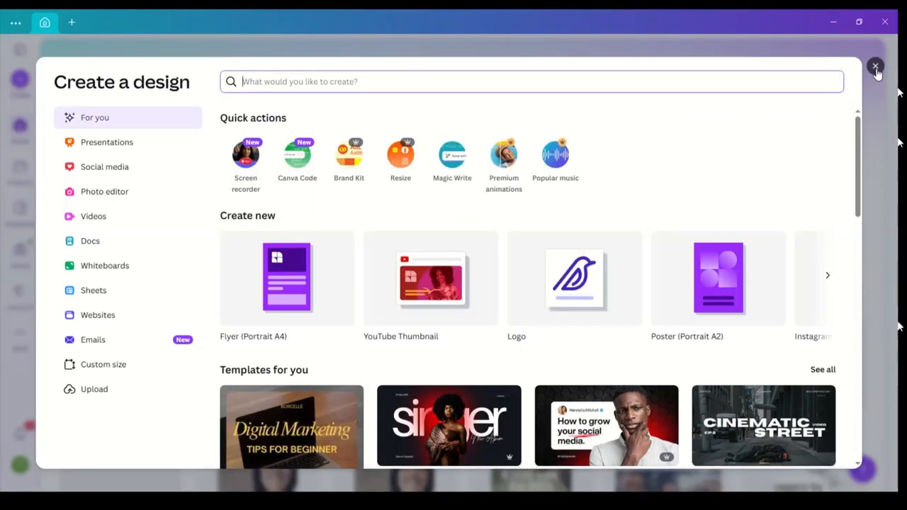
click(875, 66)
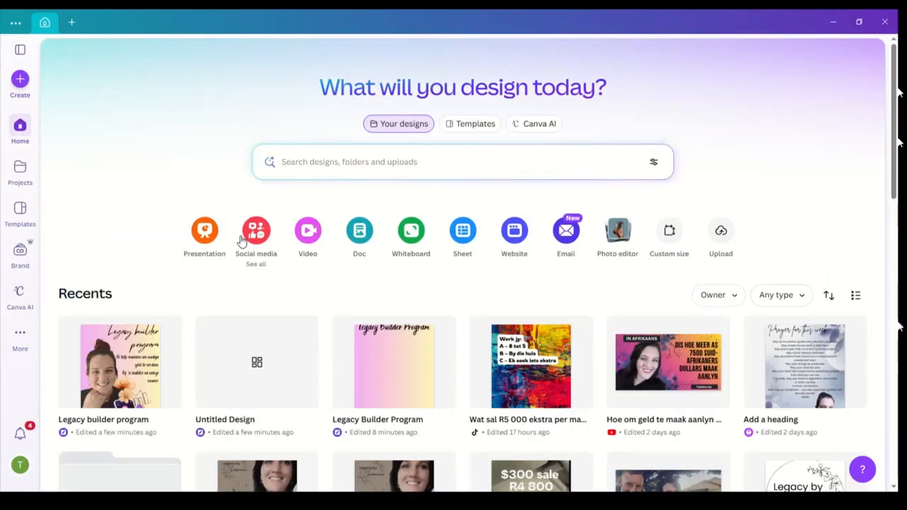
- Find "THE LEGACY BUILDER Premium Content Strategy Guide" among the recent designs and open it
scroll(280, 349, down, 1)
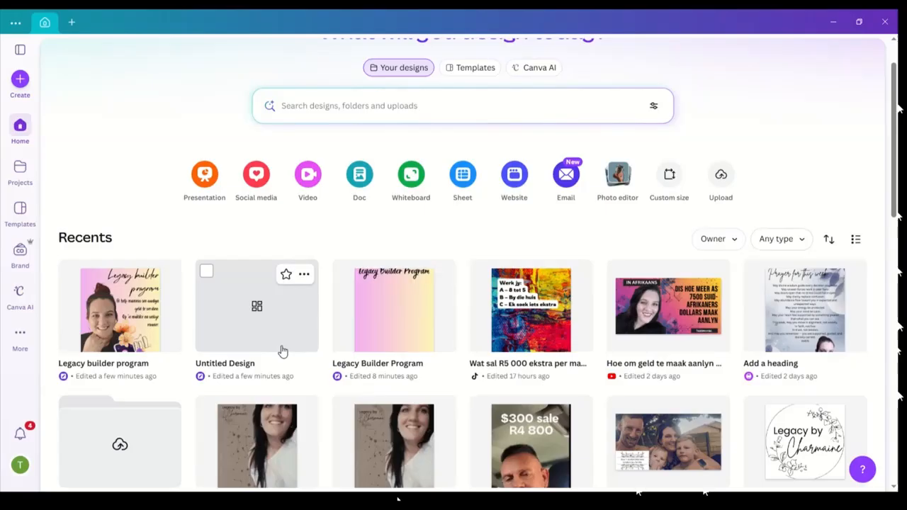
scroll(282, 352, down, 1)
scroll(283, 352, down, 1)
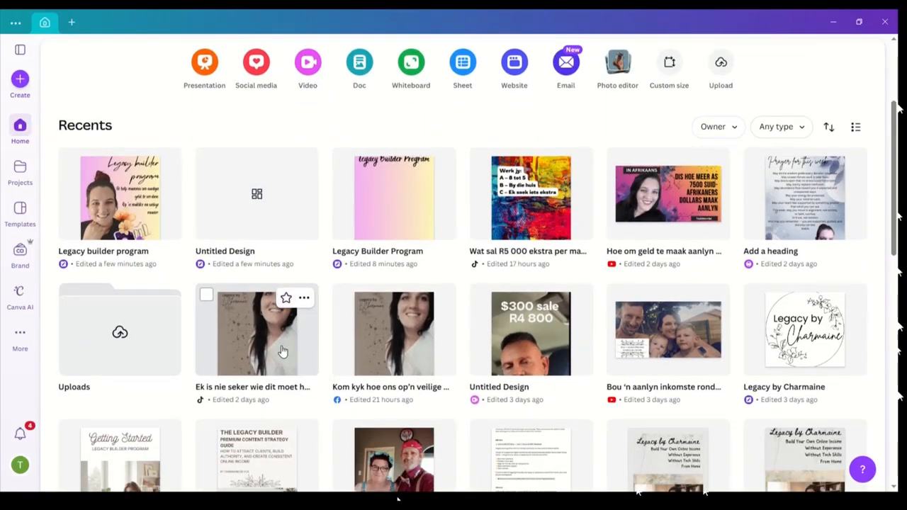
scroll(282, 352, down, 2)
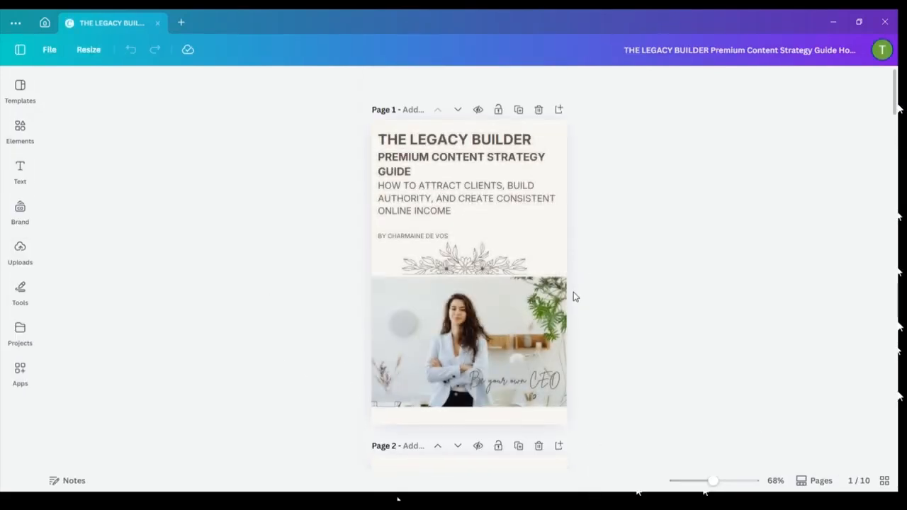
- Review the content strategy guide from the cover through the introduction to page 5, checking each page's layout and text
scroll(574, 297, down, 3)
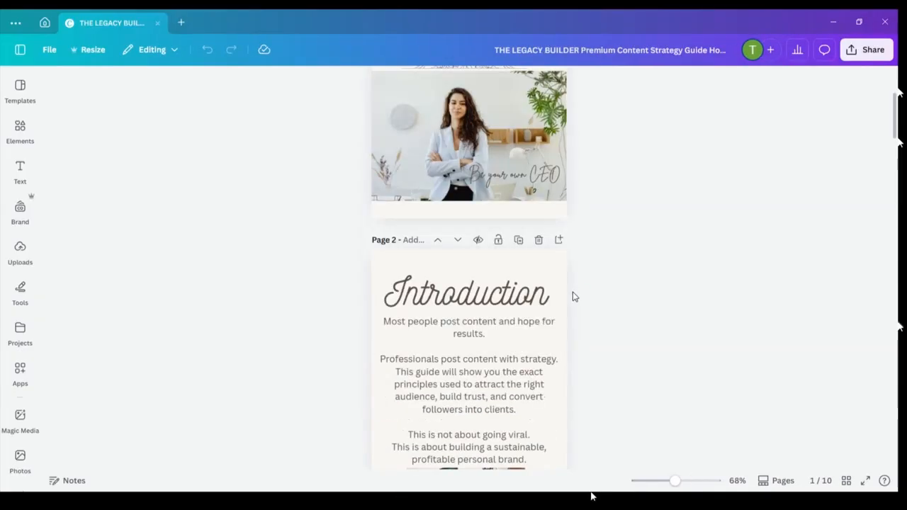
scroll(574, 297, down, 4)
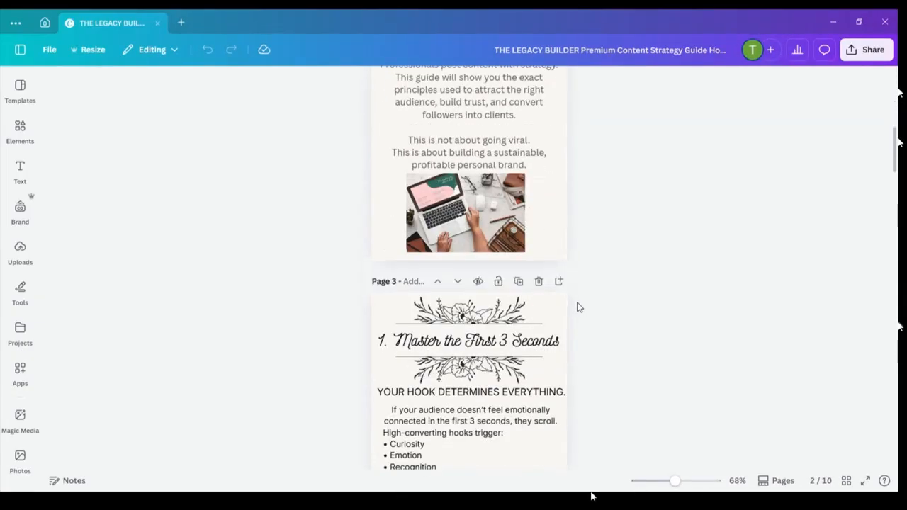
scroll(577, 307, down, 3)
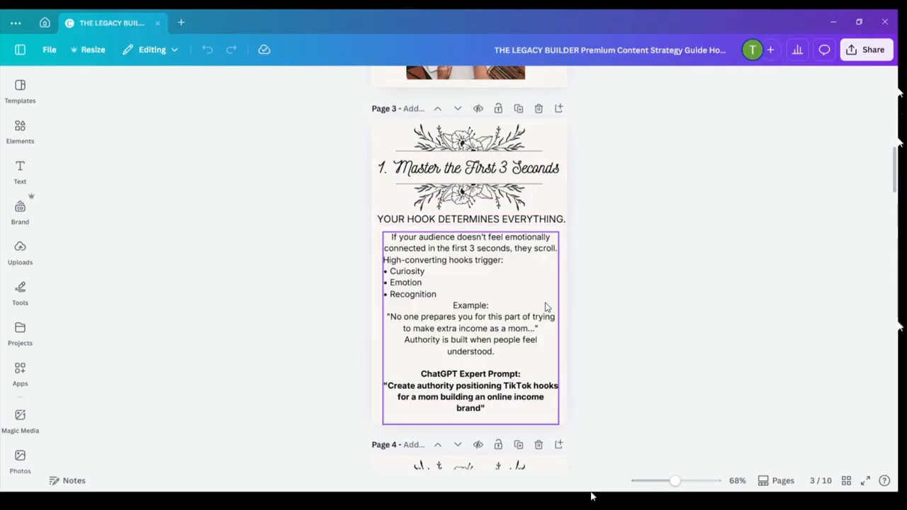
scroll(519, 311, down, 10)
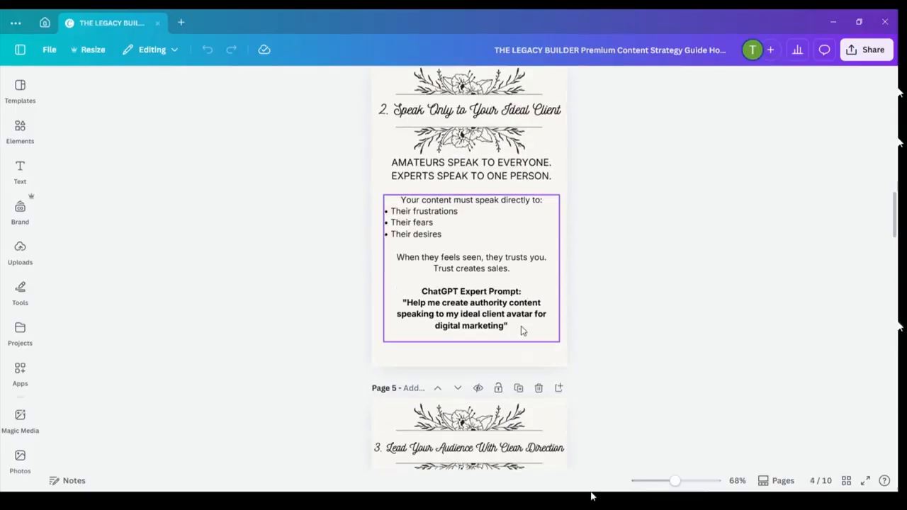
scroll(522, 320, up, 2)
scroll(521, 316, down, 6)
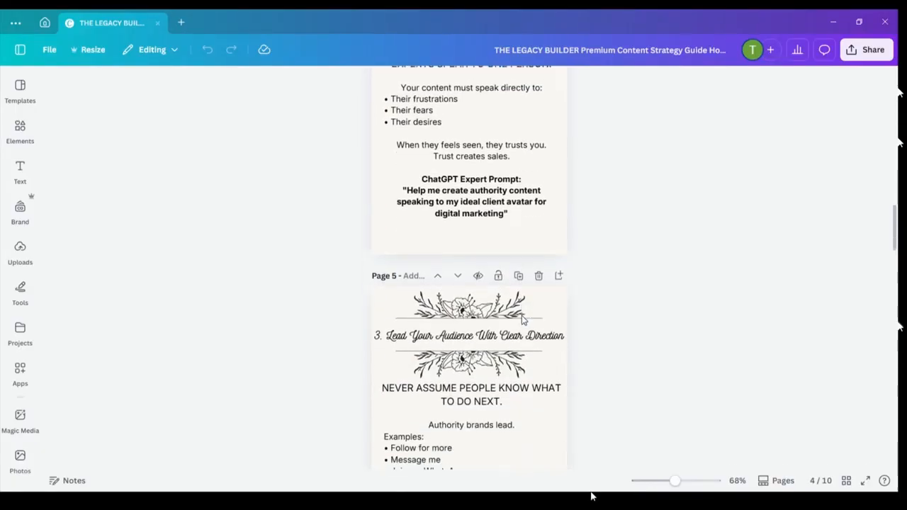
scroll(522, 318, down, 1)
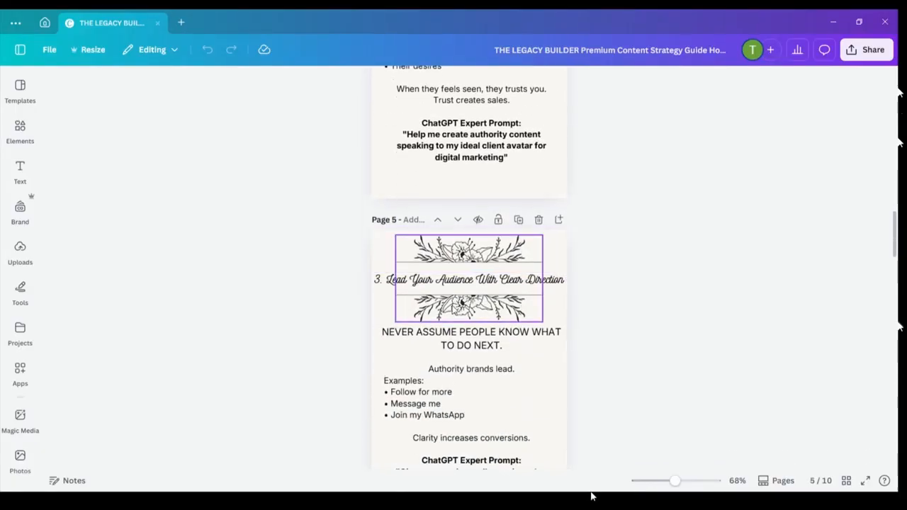
scroll(592, 497, down, 3)
- Browse the full collection of recently used elements for graphics, frames and photos, and return to the elements overview
click(20, 90)
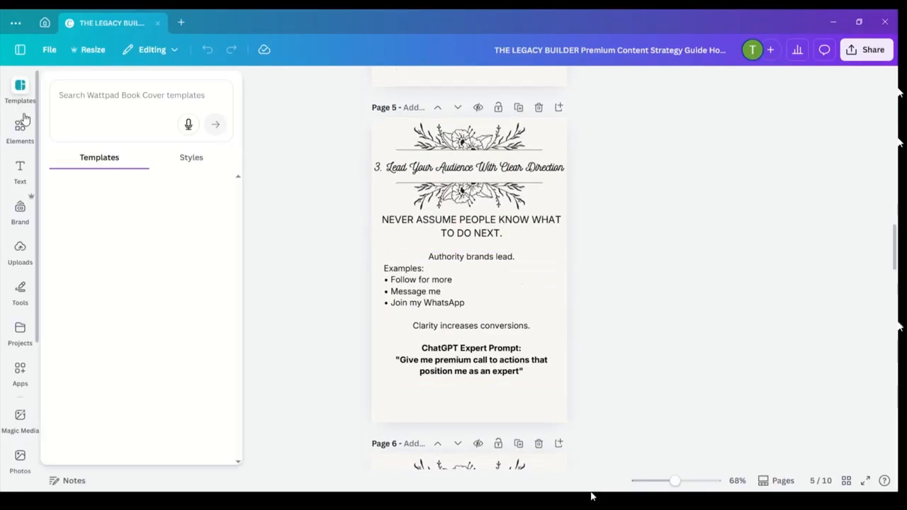
click(20, 131)
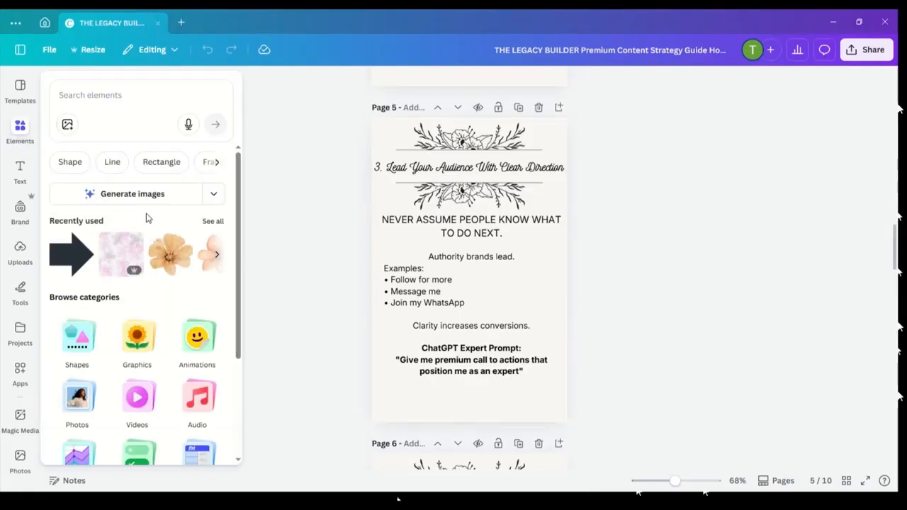
click(213, 221)
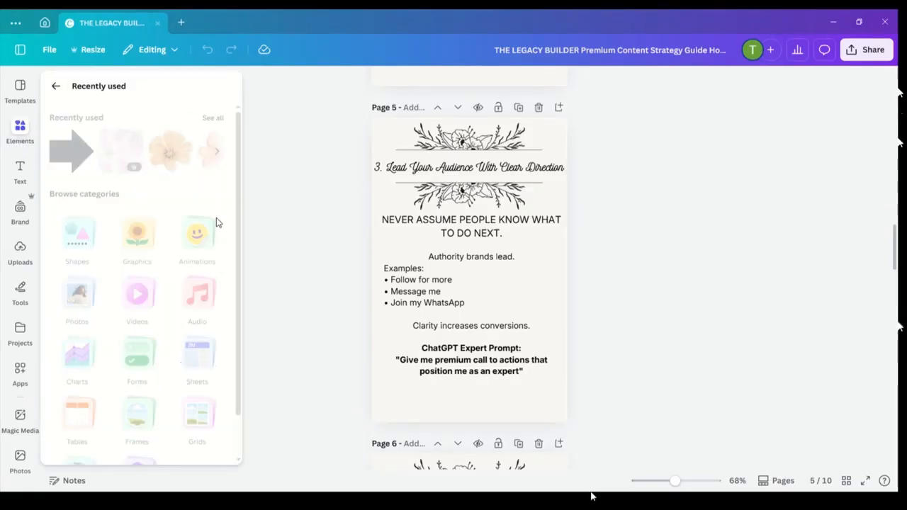
scroll(219, 291, down, 2)
scroll(218, 299, down, 5)
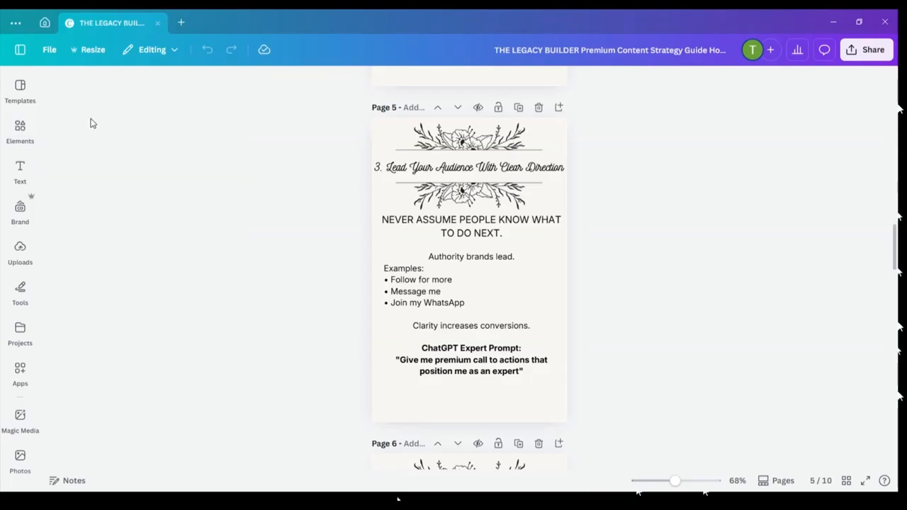
click(19, 131)
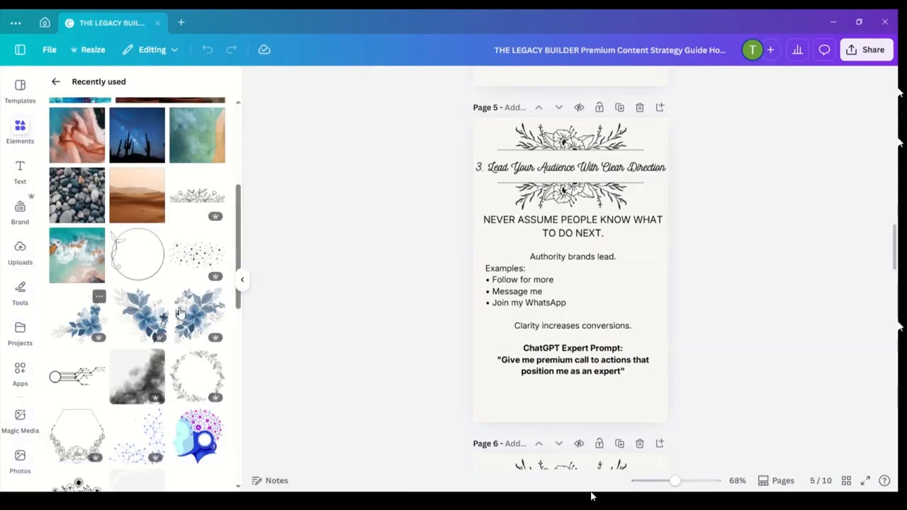
scroll(170, 320, down, 1)
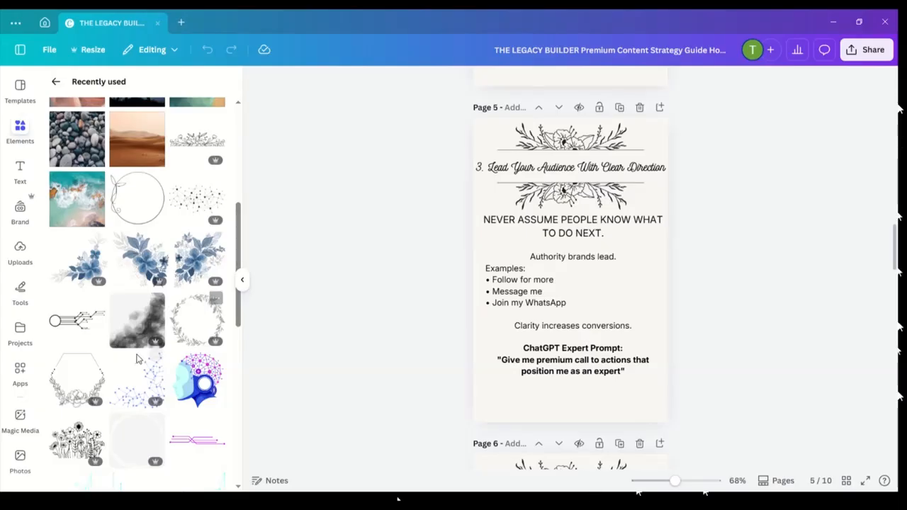
scroll(128, 347, down, 1)
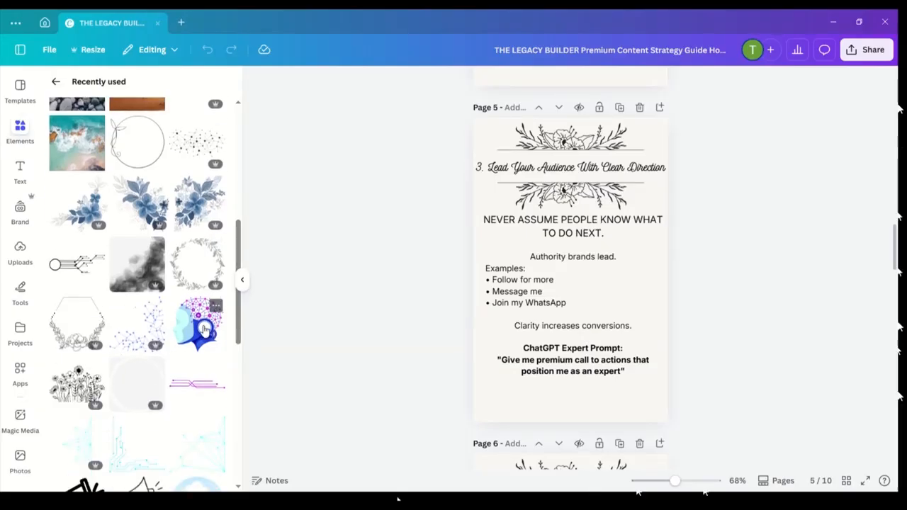
scroll(136, 391, down, 5)
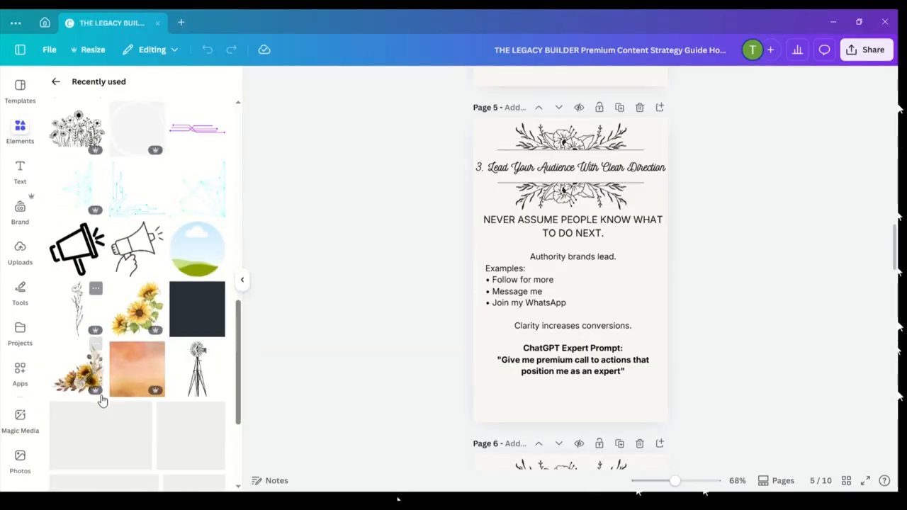
scroll(142, 369, down, 2)
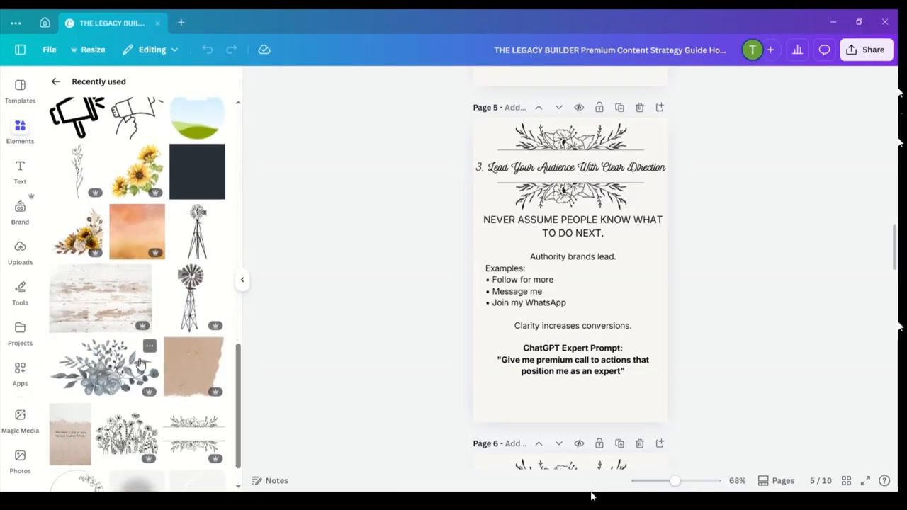
scroll(142, 369, down, 4)
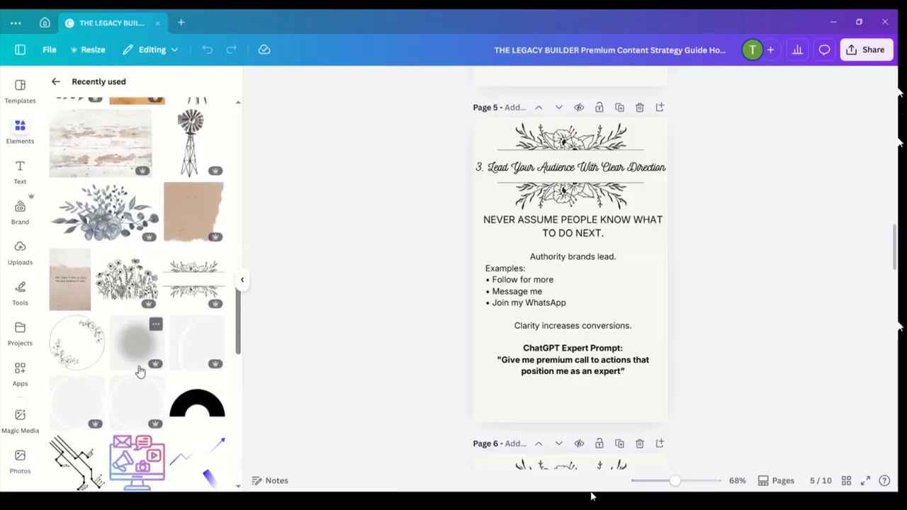
scroll(131, 370, down, 5)
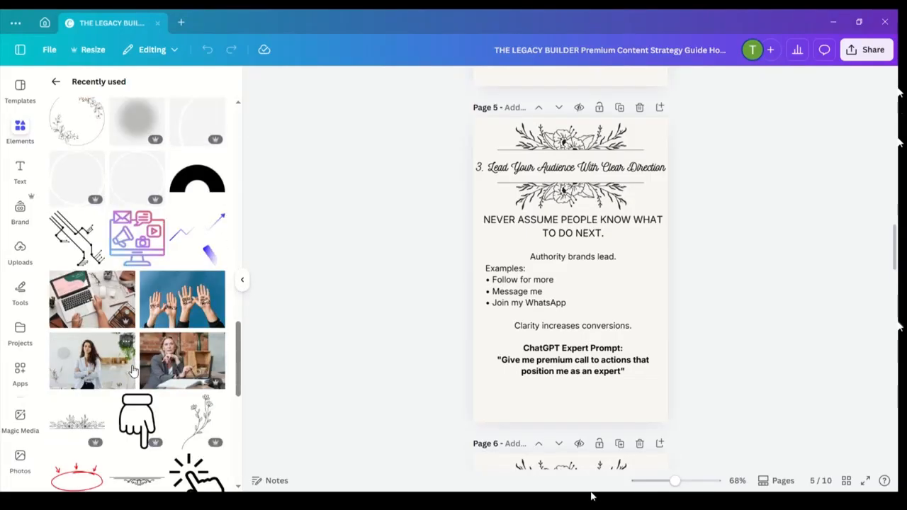
scroll(132, 370, down, 5)
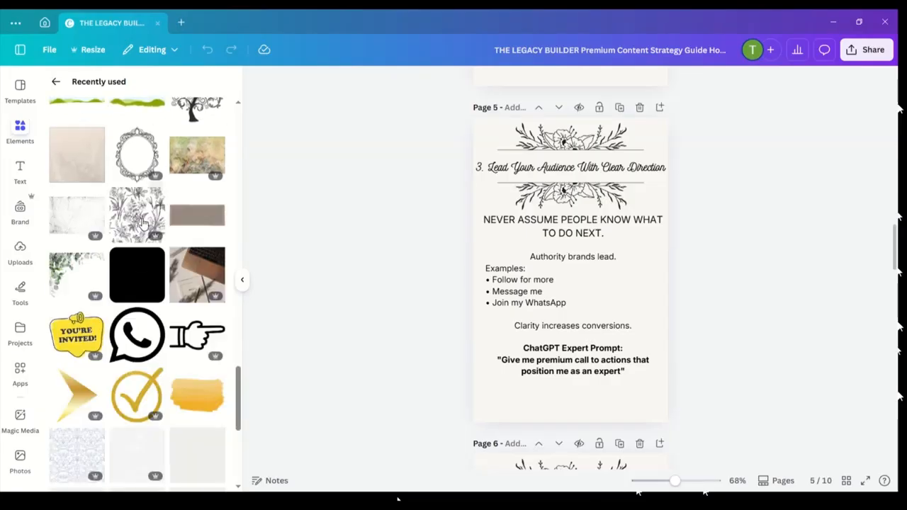
scroll(143, 468, down, 3)
scroll(148, 441, down, 5)
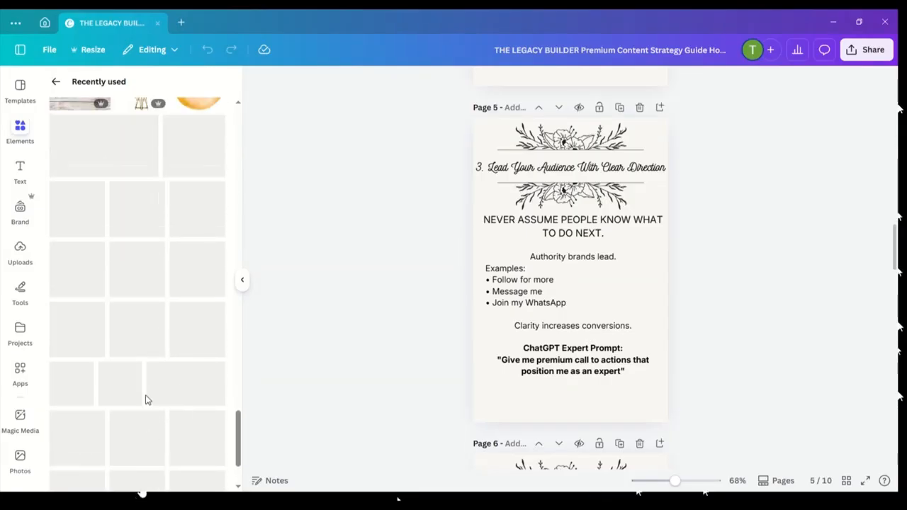
scroll(146, 399, up, 10)
scroll(145, 400, up, 5)
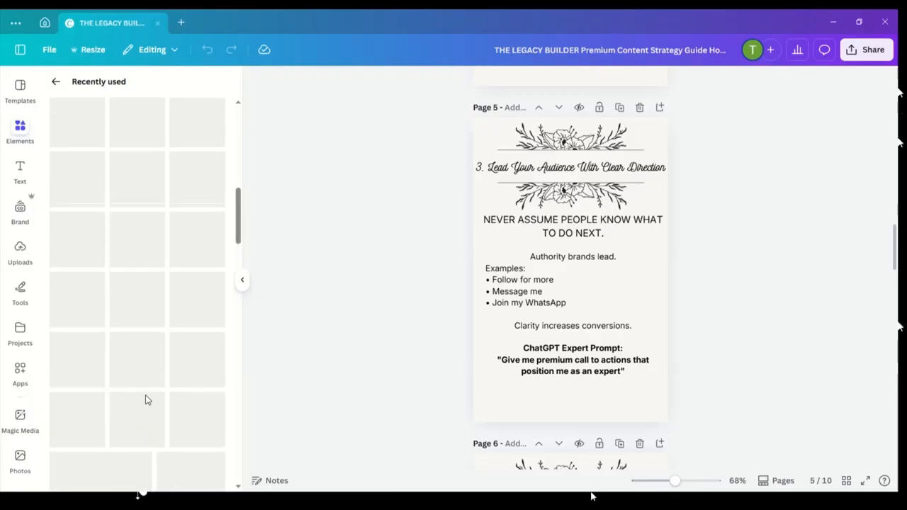
click(57, 83)
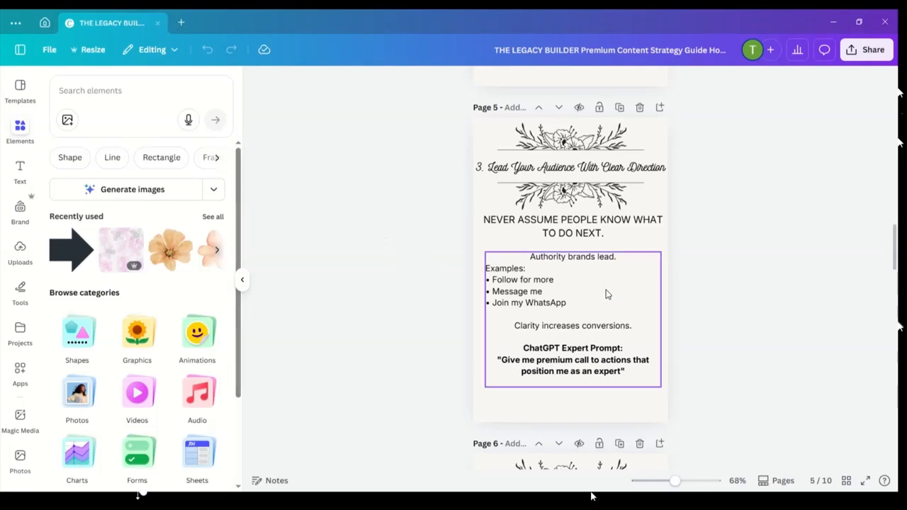
- Review pages 6 and 7 of the guide, covering documenting results and showing your lifestyle
scroll(582, 360, down, 3)
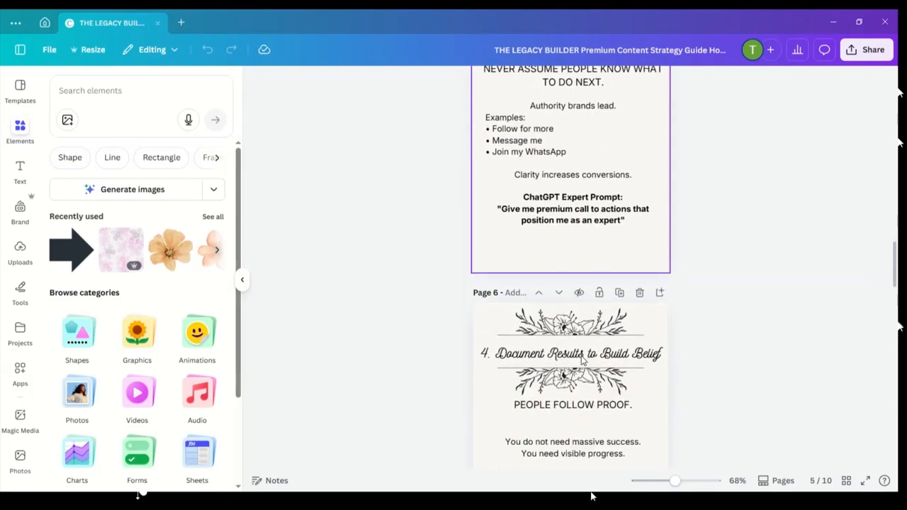
scroll(583, 360, down, 4)
scroll(583, 360, down, 4)
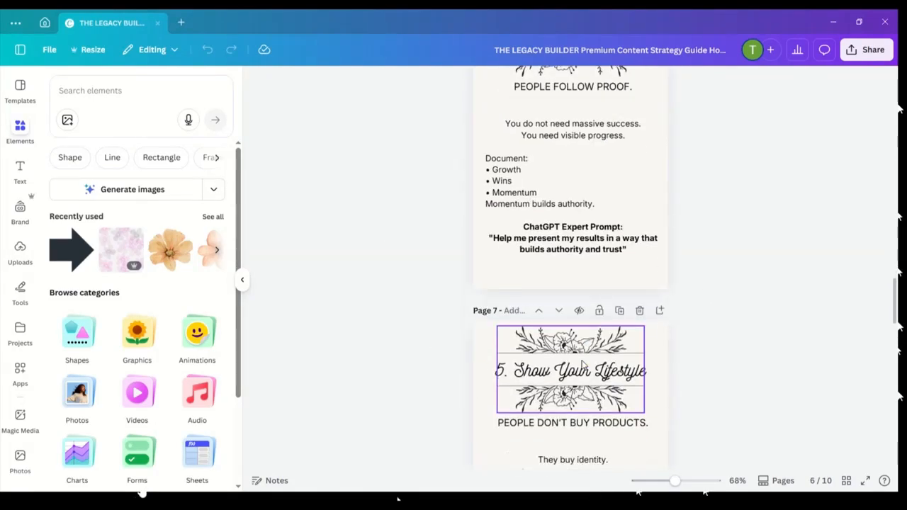